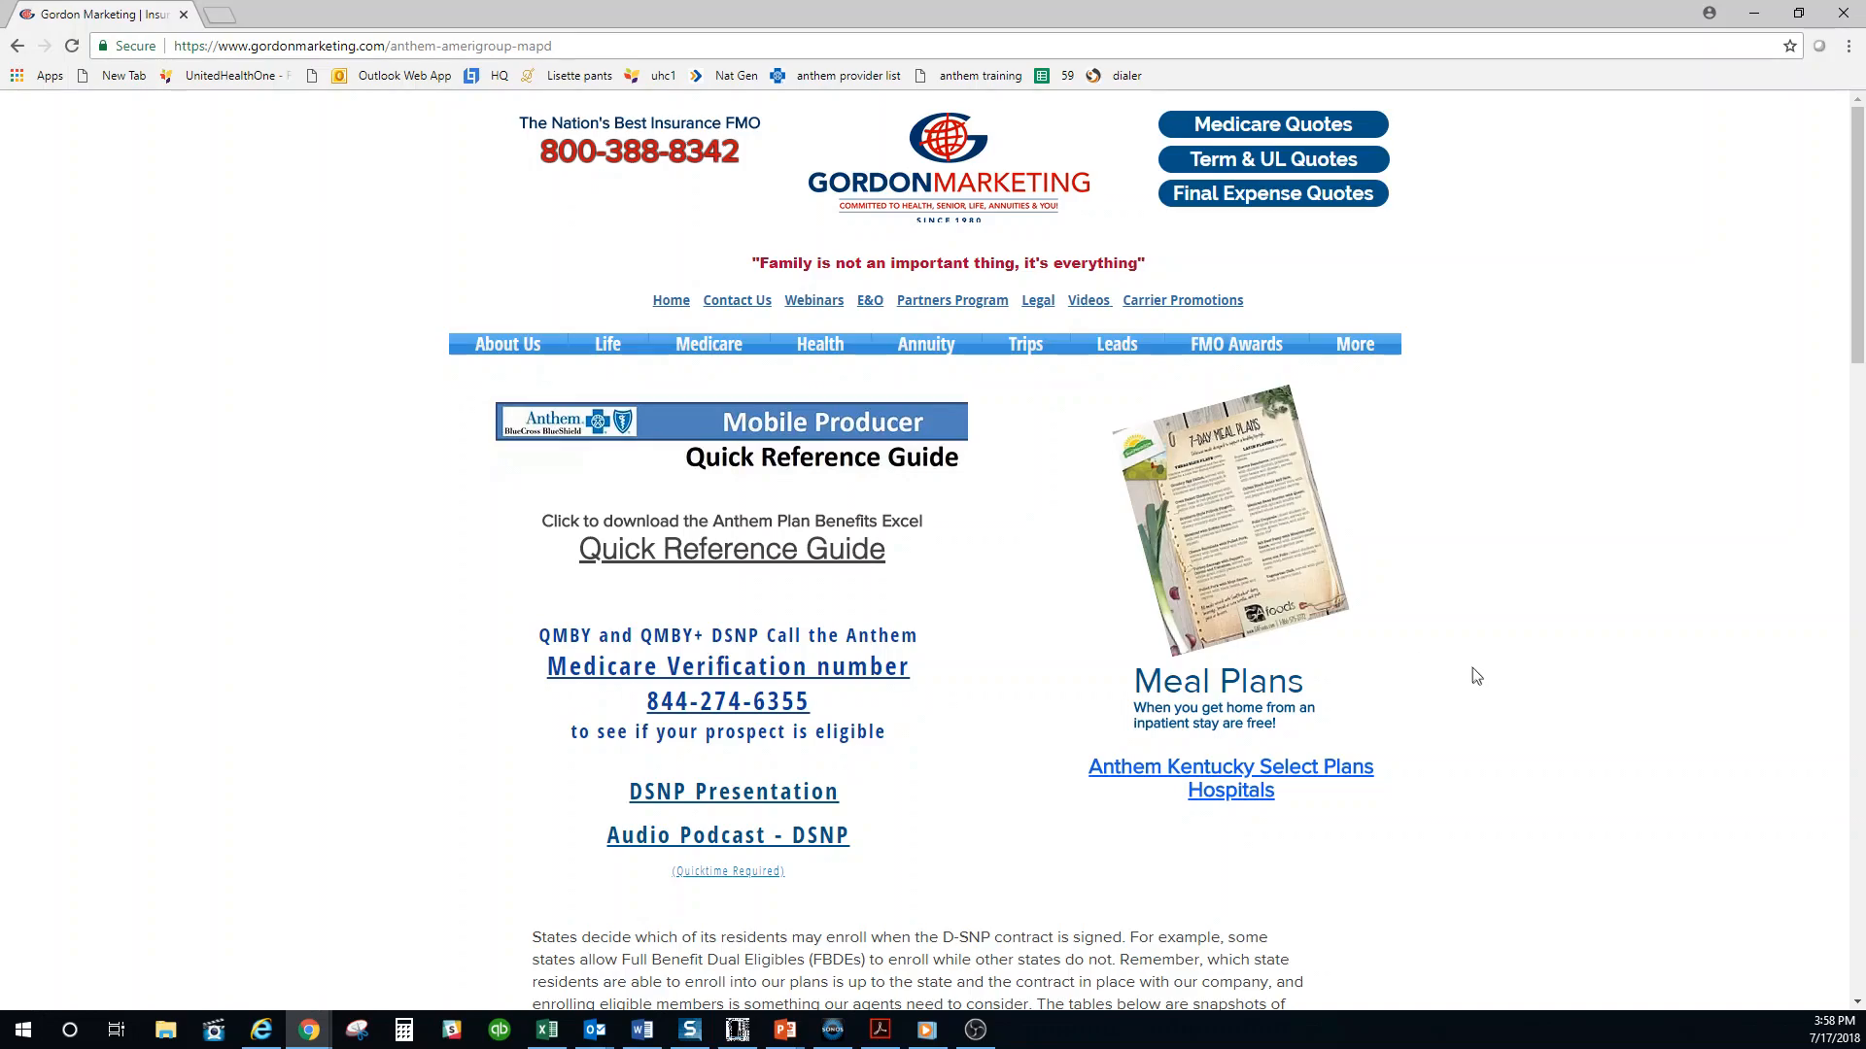
# Open the Online Enrollment link on the Gordon Marketing Anthem page
pyautogui.scroll(-6, 1483, 679)
pyautogui.scroll(-6, 1490, 686)
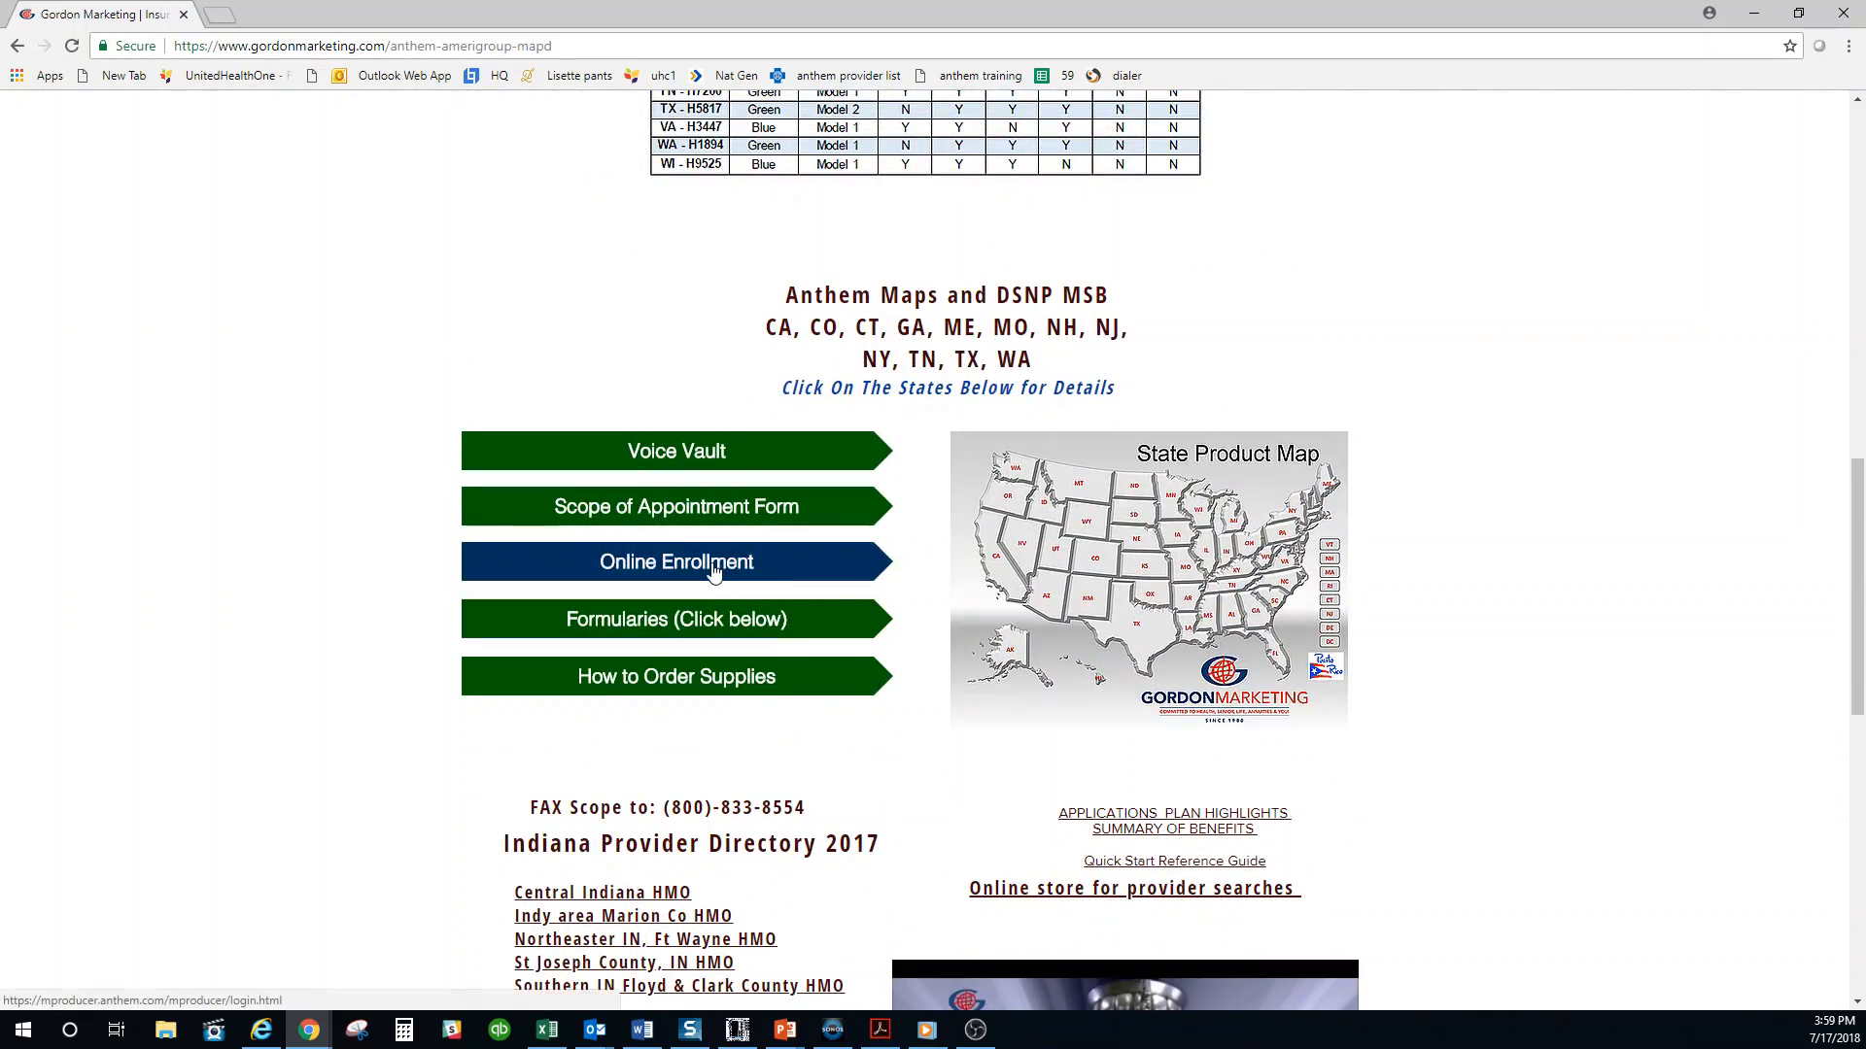
pyautogui.click(714, 569)
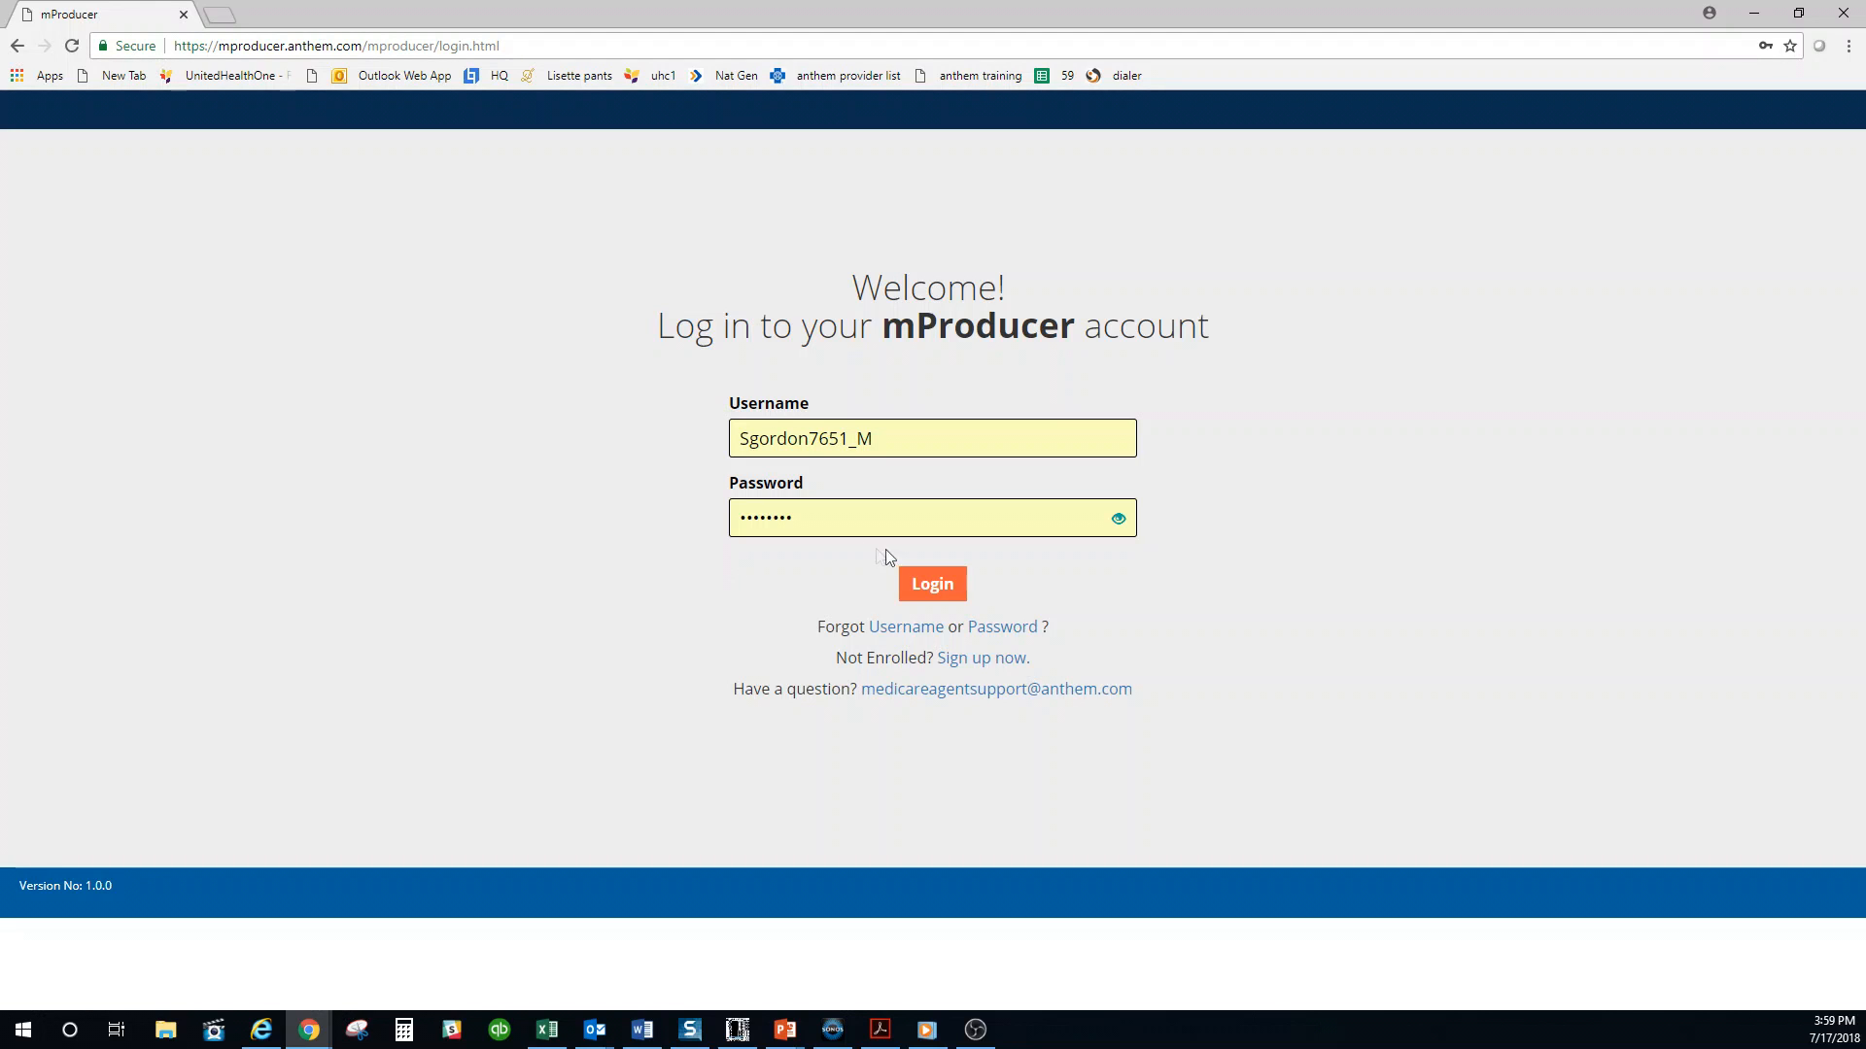
# Log in to mProducer with the prefilled credentials and submit the usage agreement attestation
pyautogui.click(932, 586)
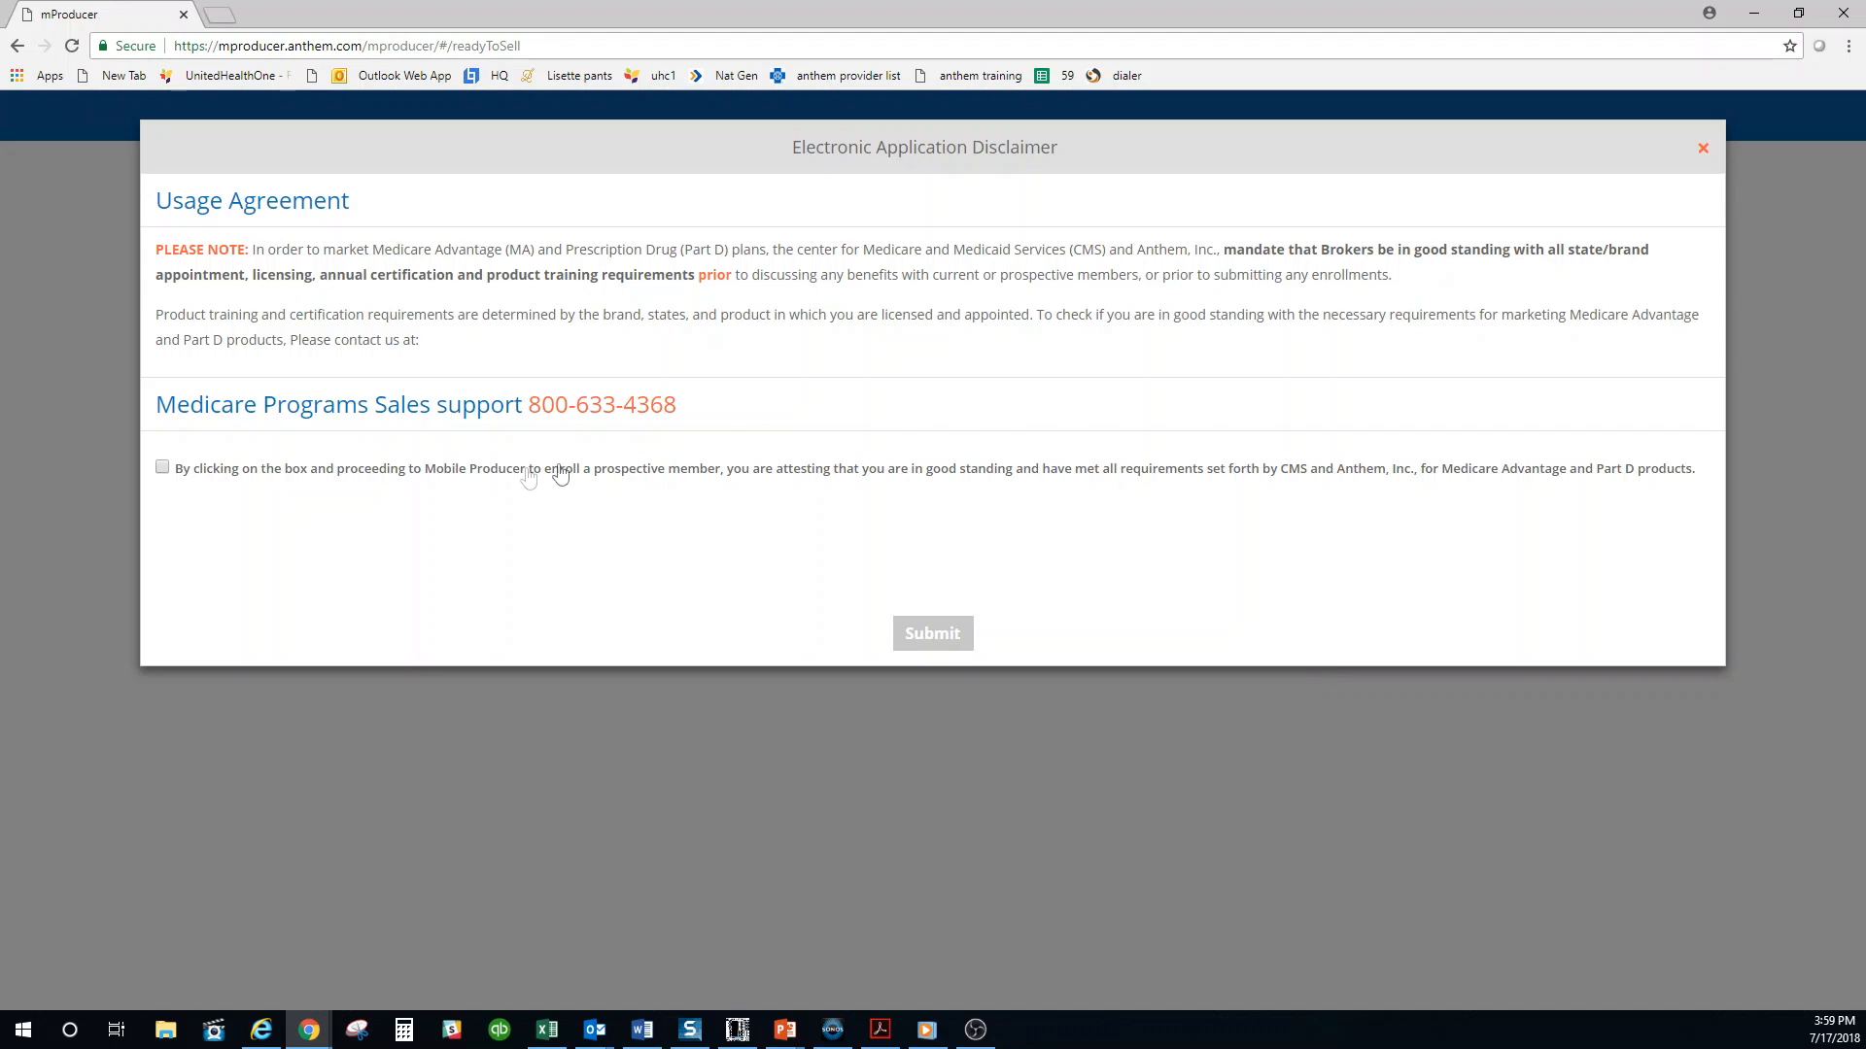
pyautogui.click(163, 468)
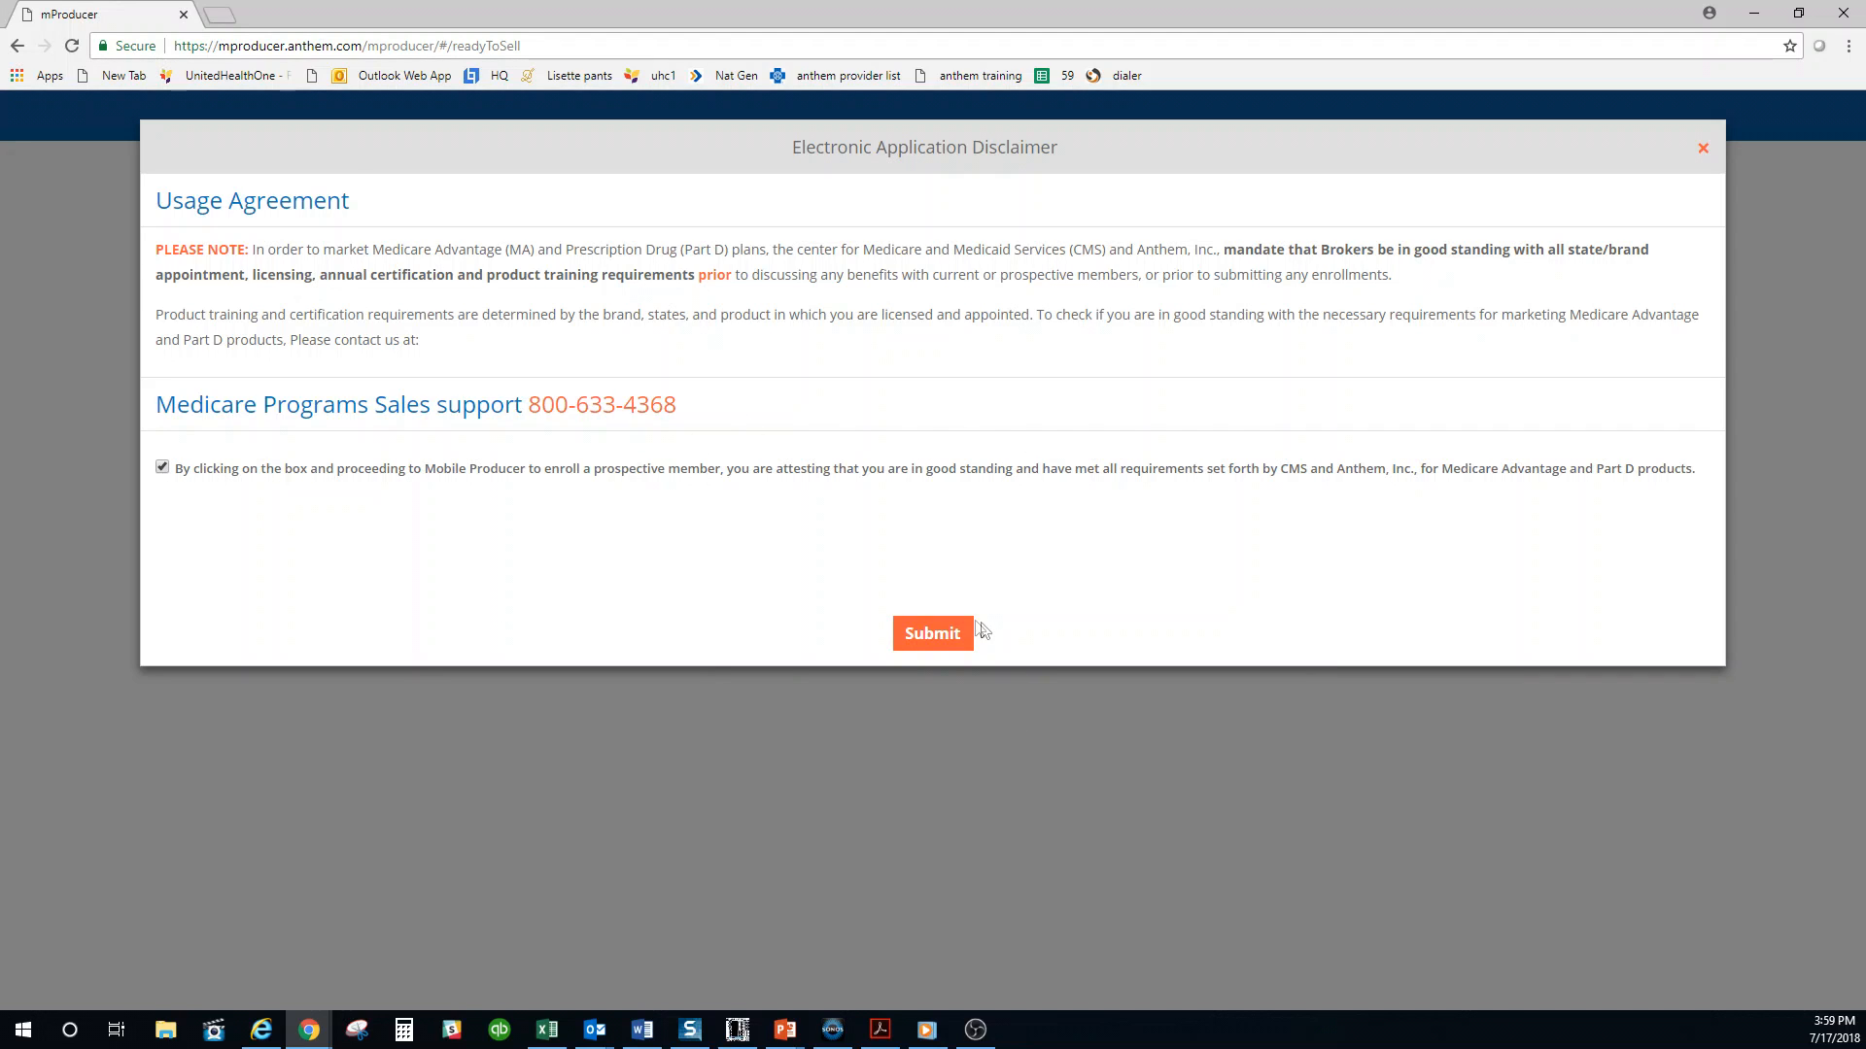
pyautogui.click(933, 633)
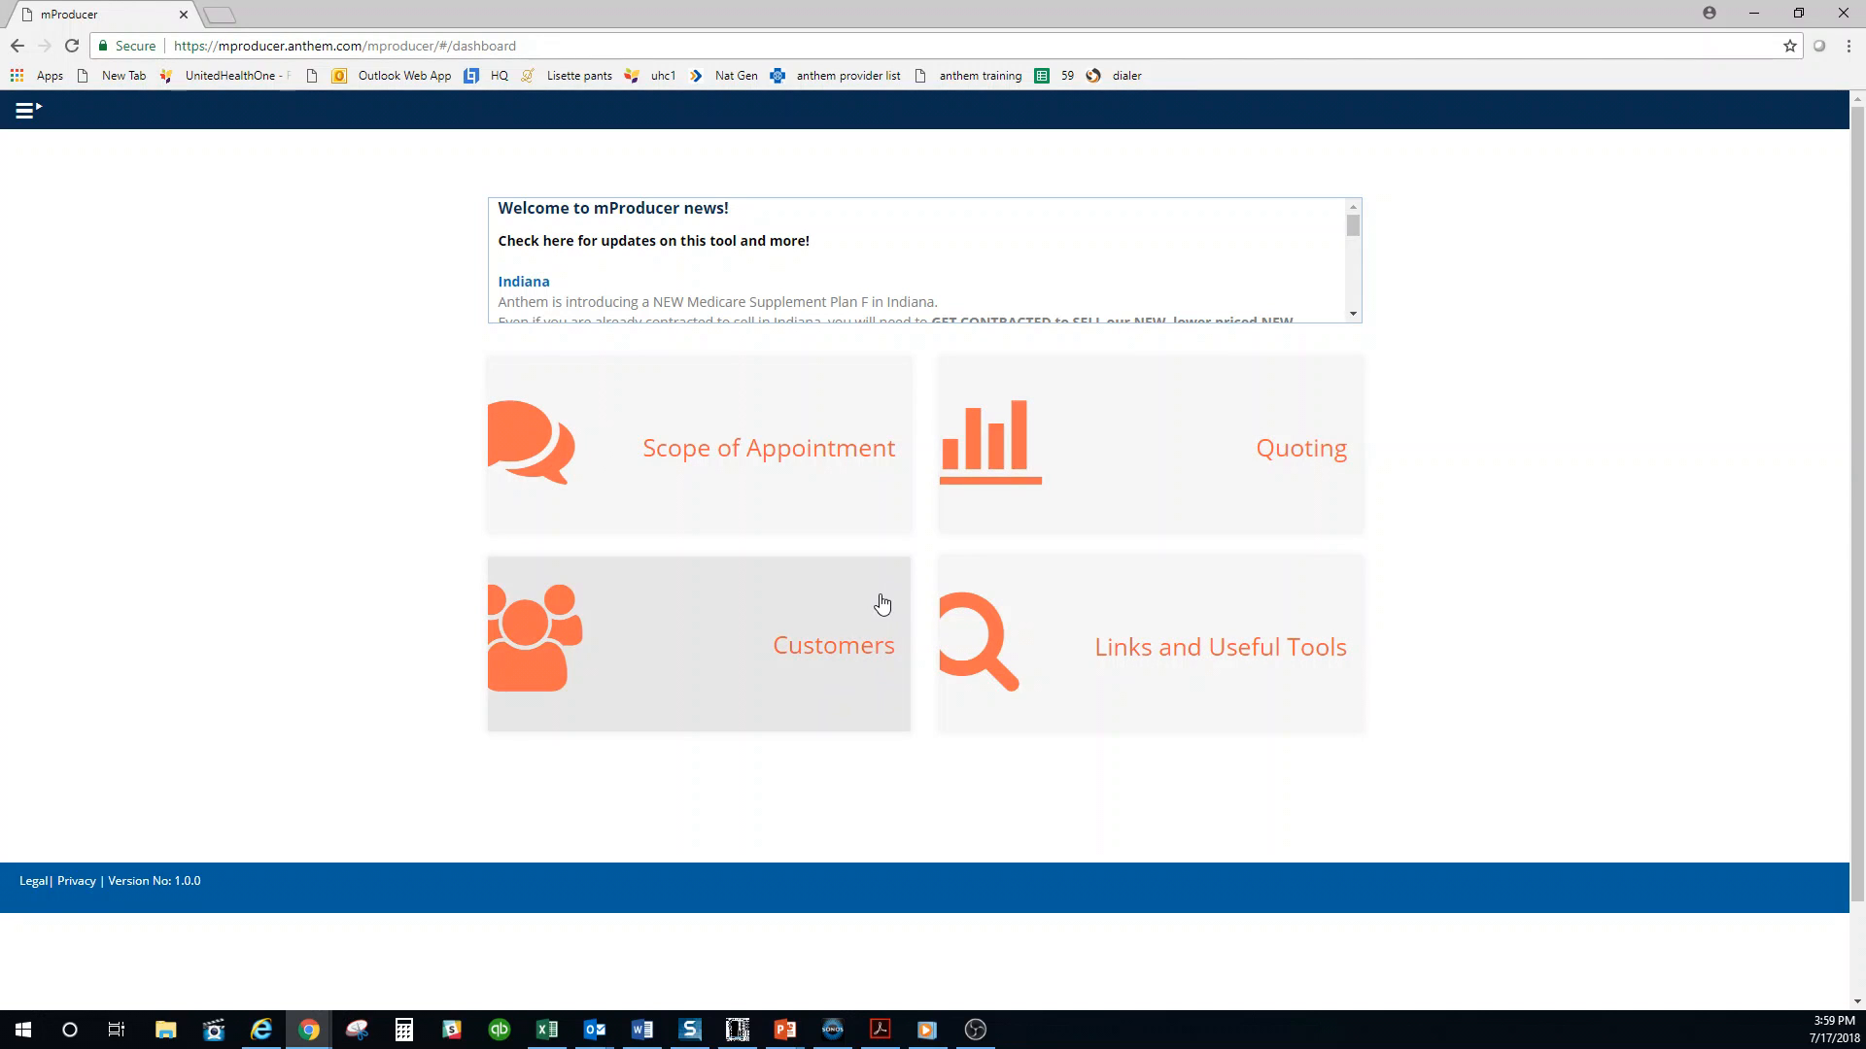
# Review the Links and Useful Tools page and return to the dashboard
pyautogui.click(1089, 695)
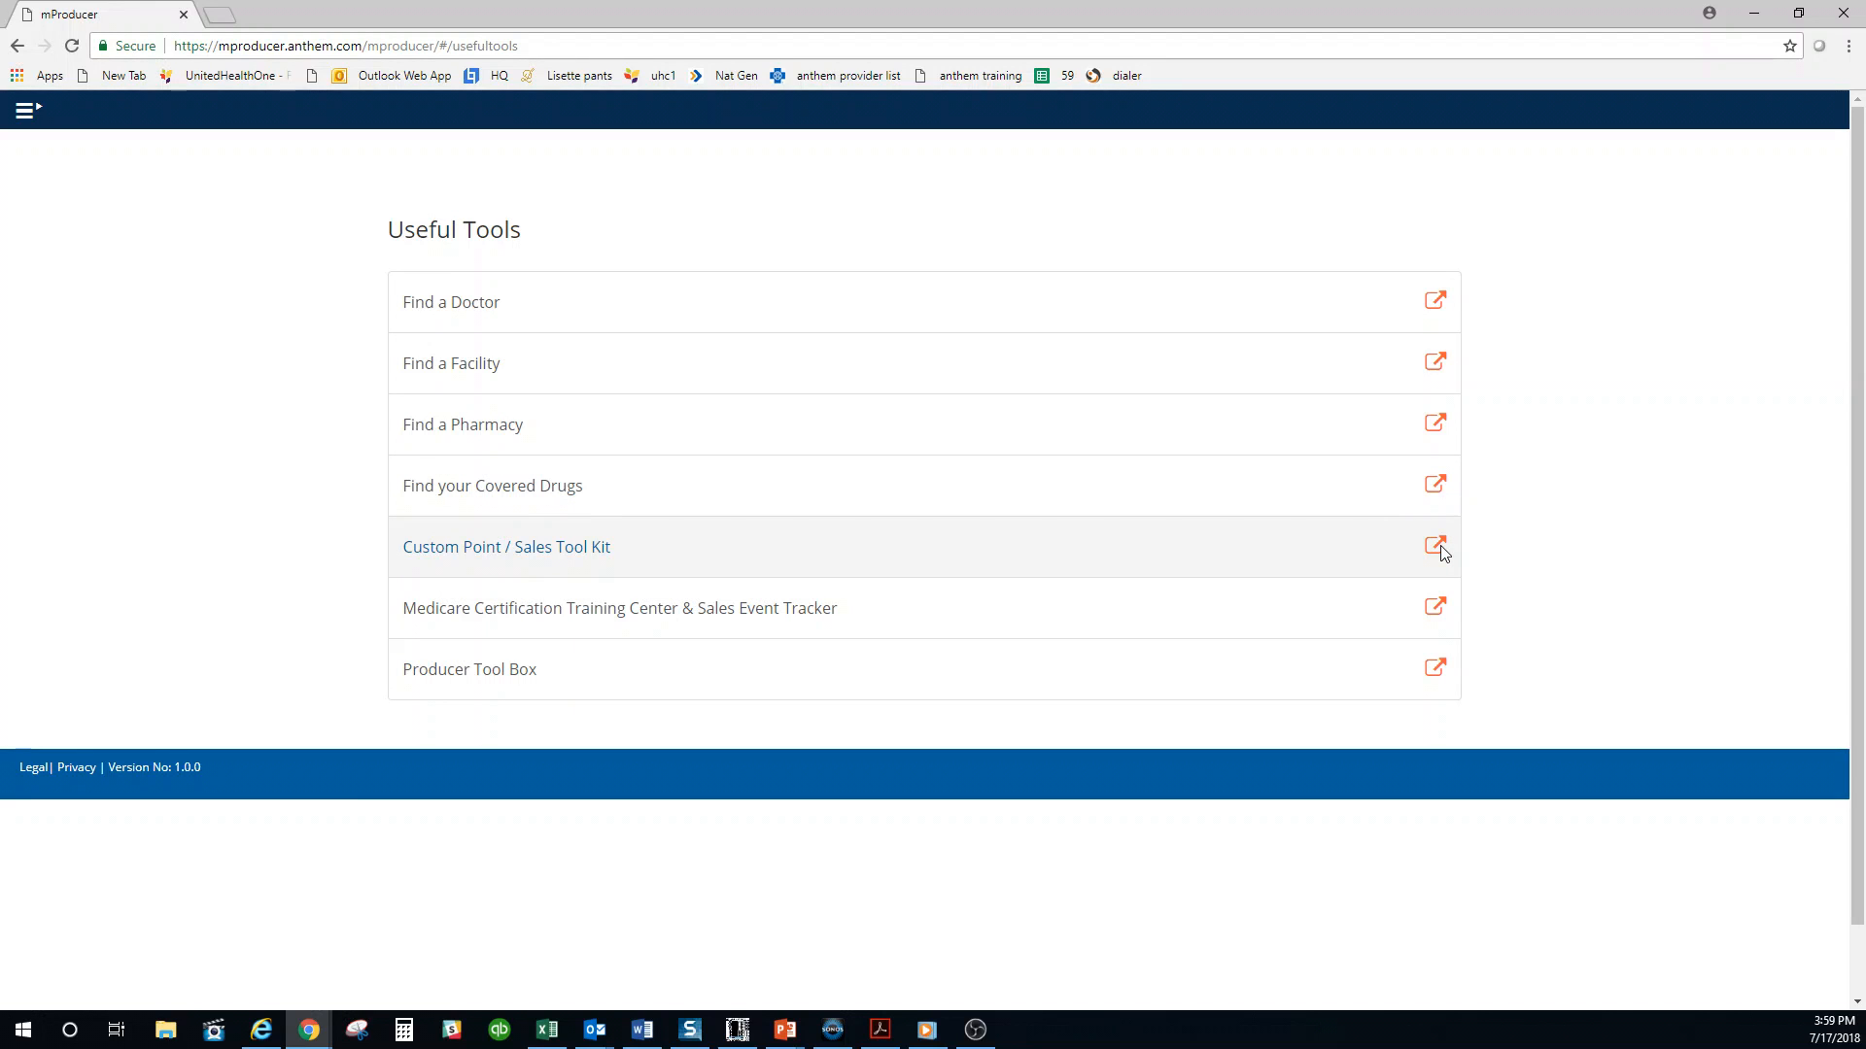
pyautogui.click(28, 123)
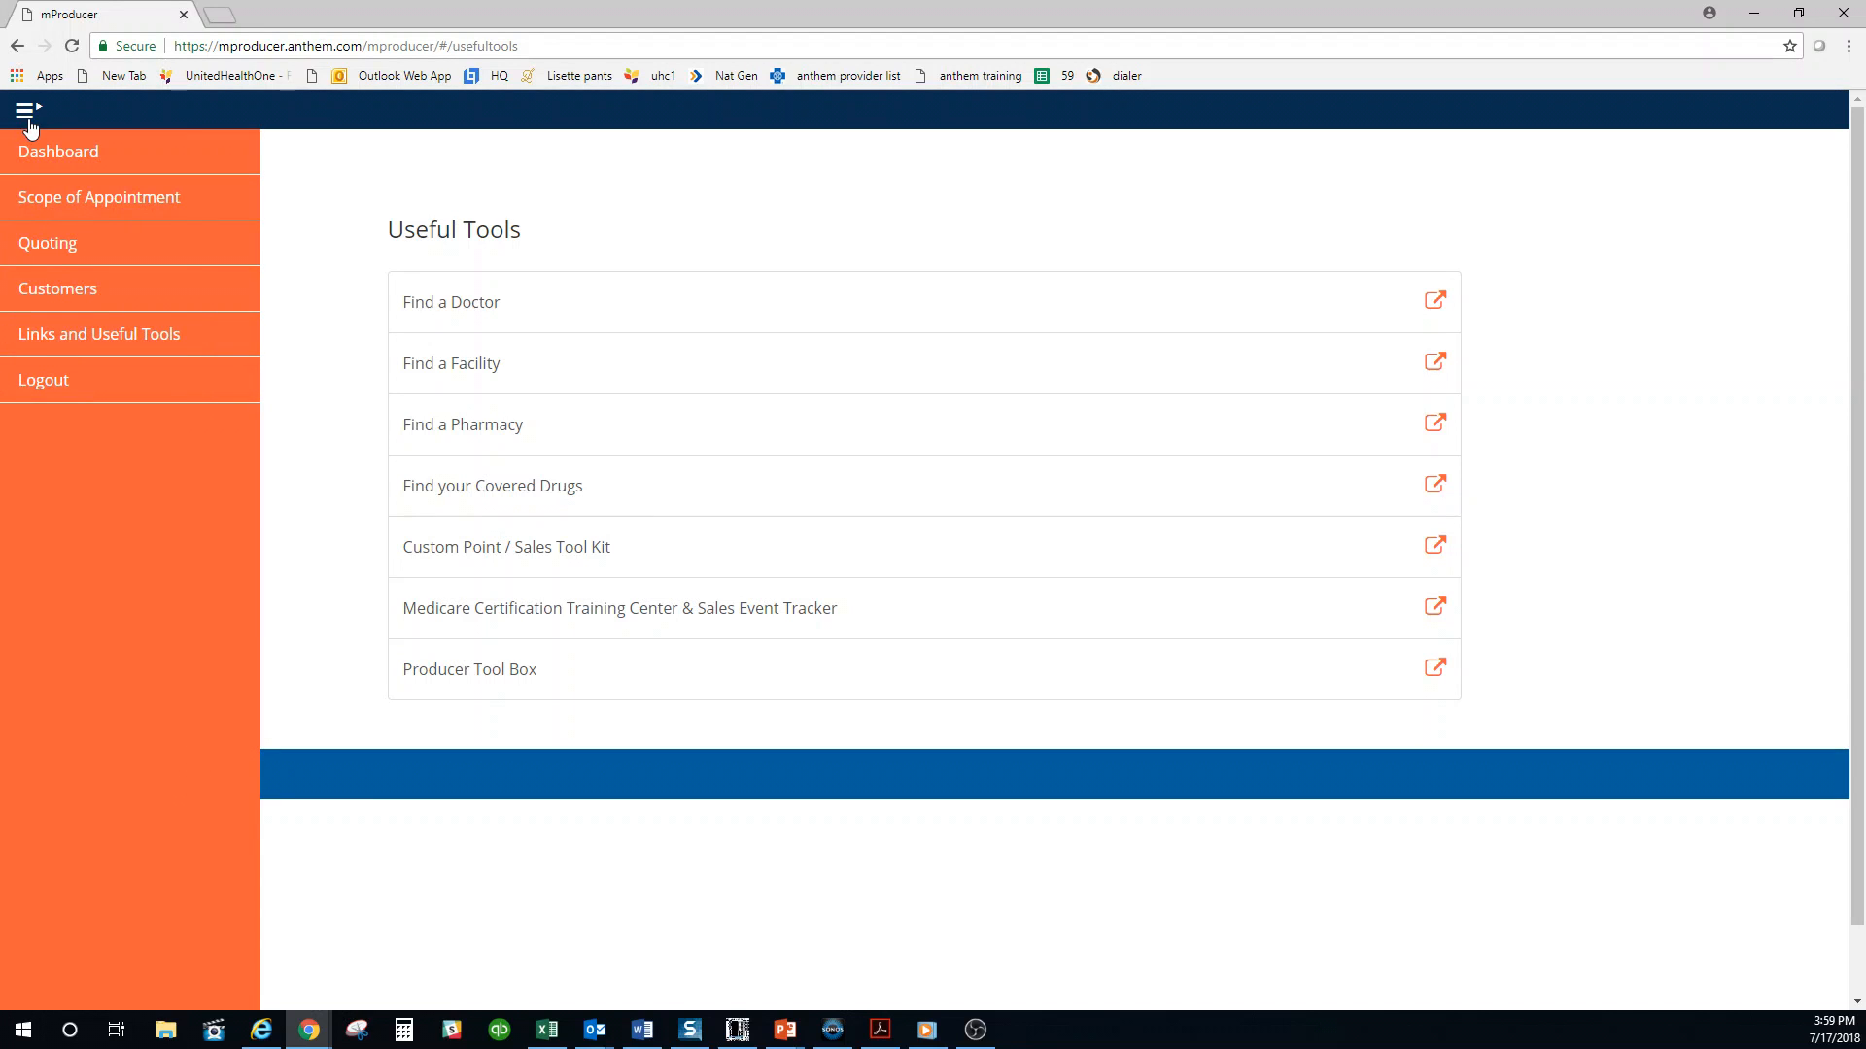
pyautogui.click(39, 156)
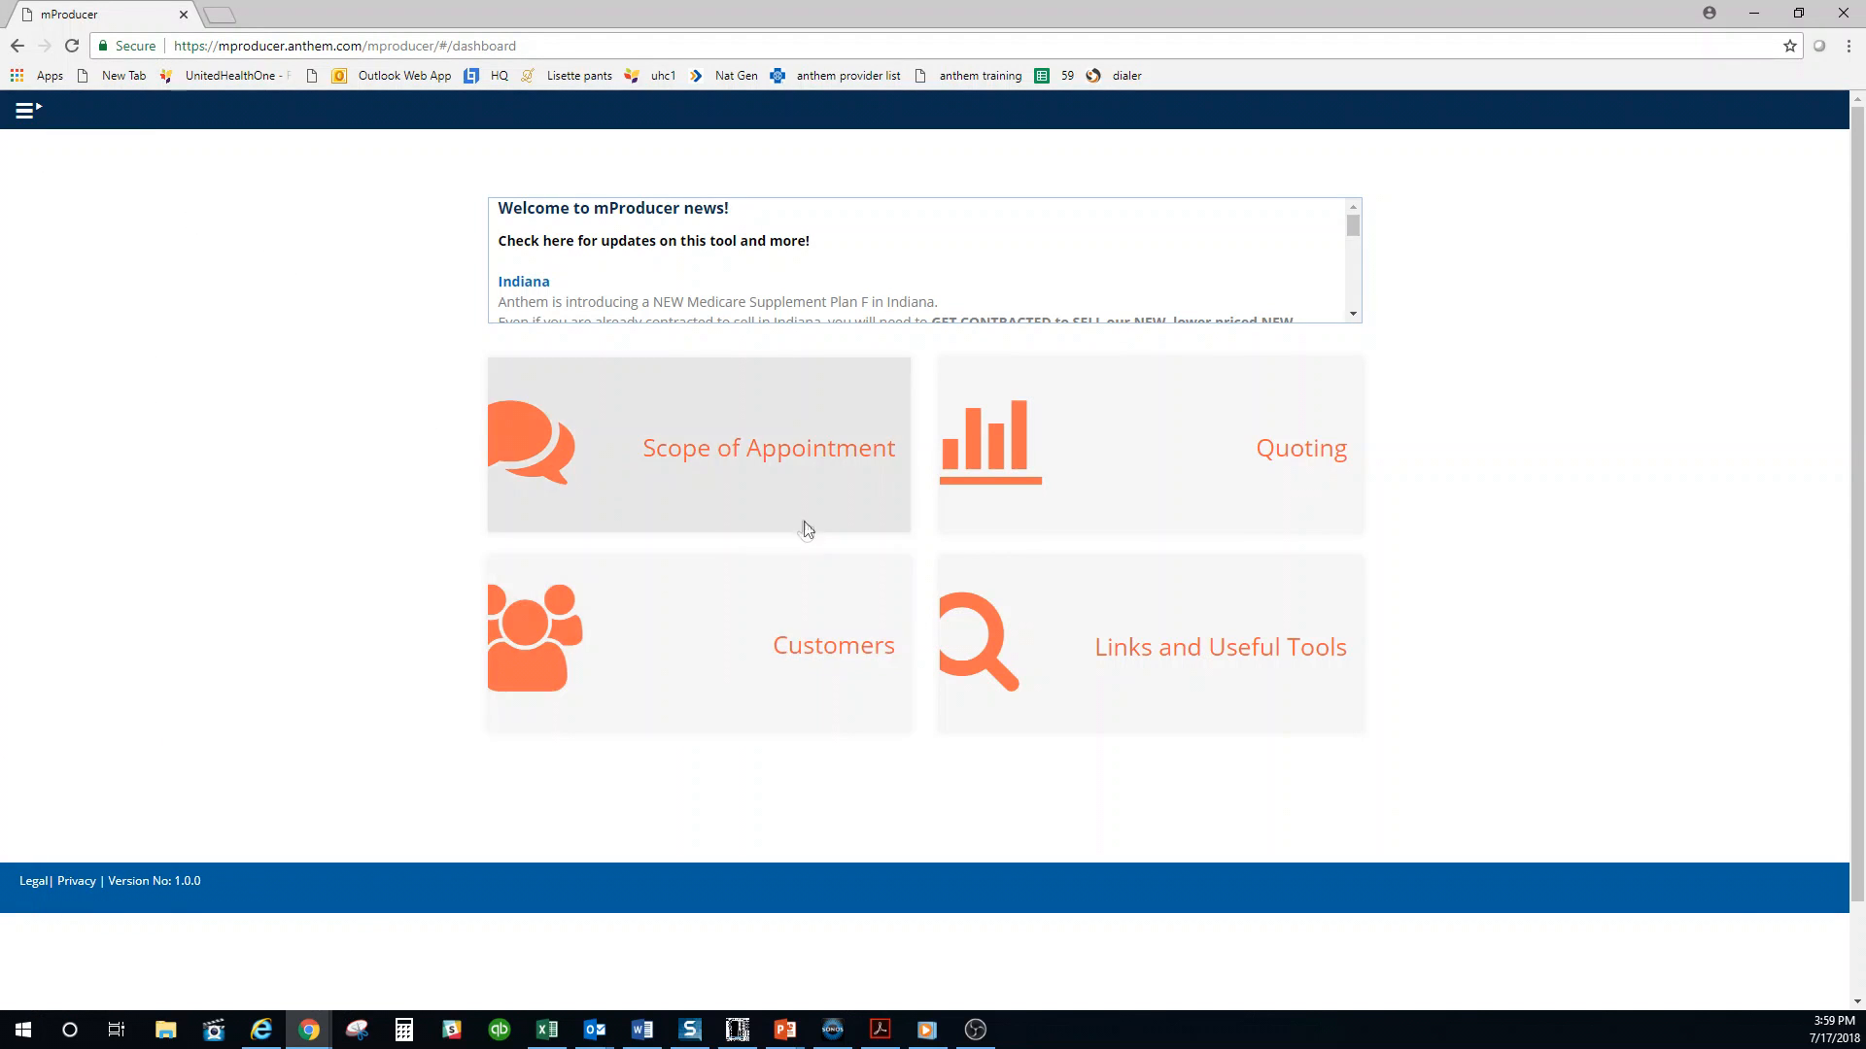
# View the downloadable English Scope of Appointment form from the Scope of Appointment section and close it
pyautogui.click(801, 450)
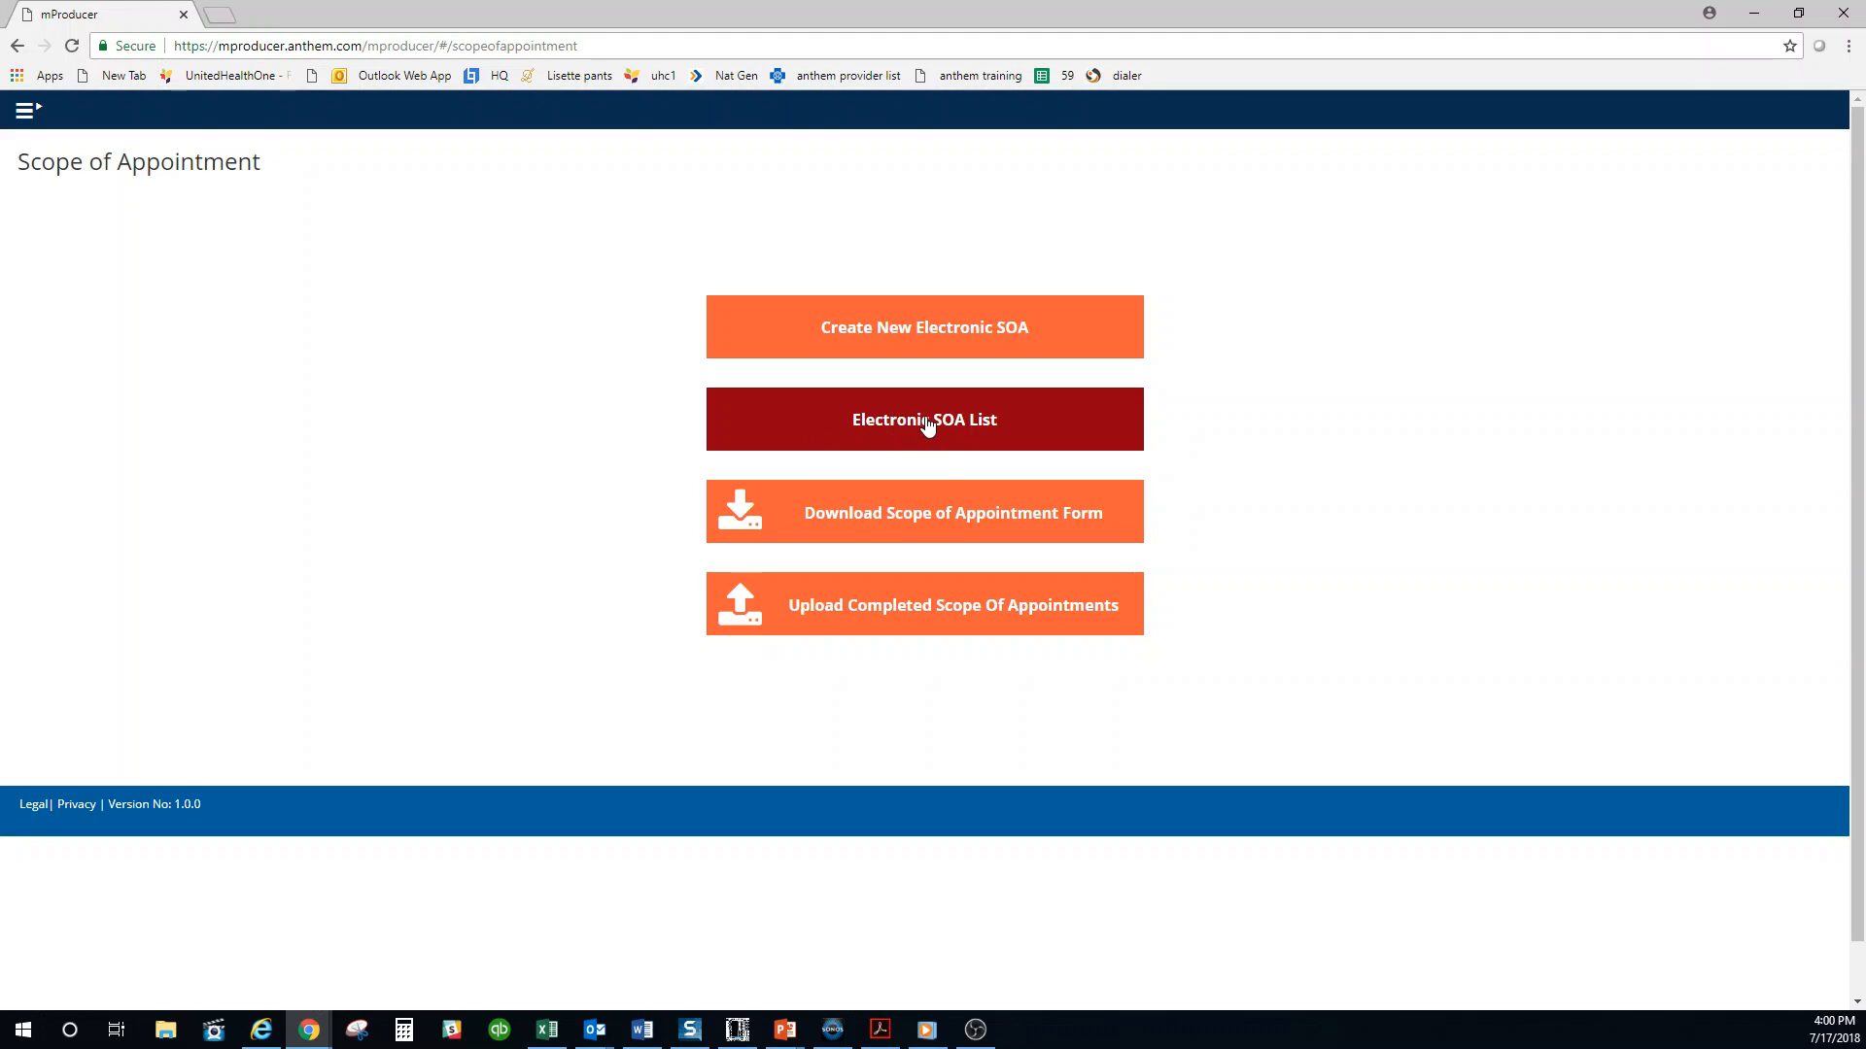
pyautogui.click(950, 515)
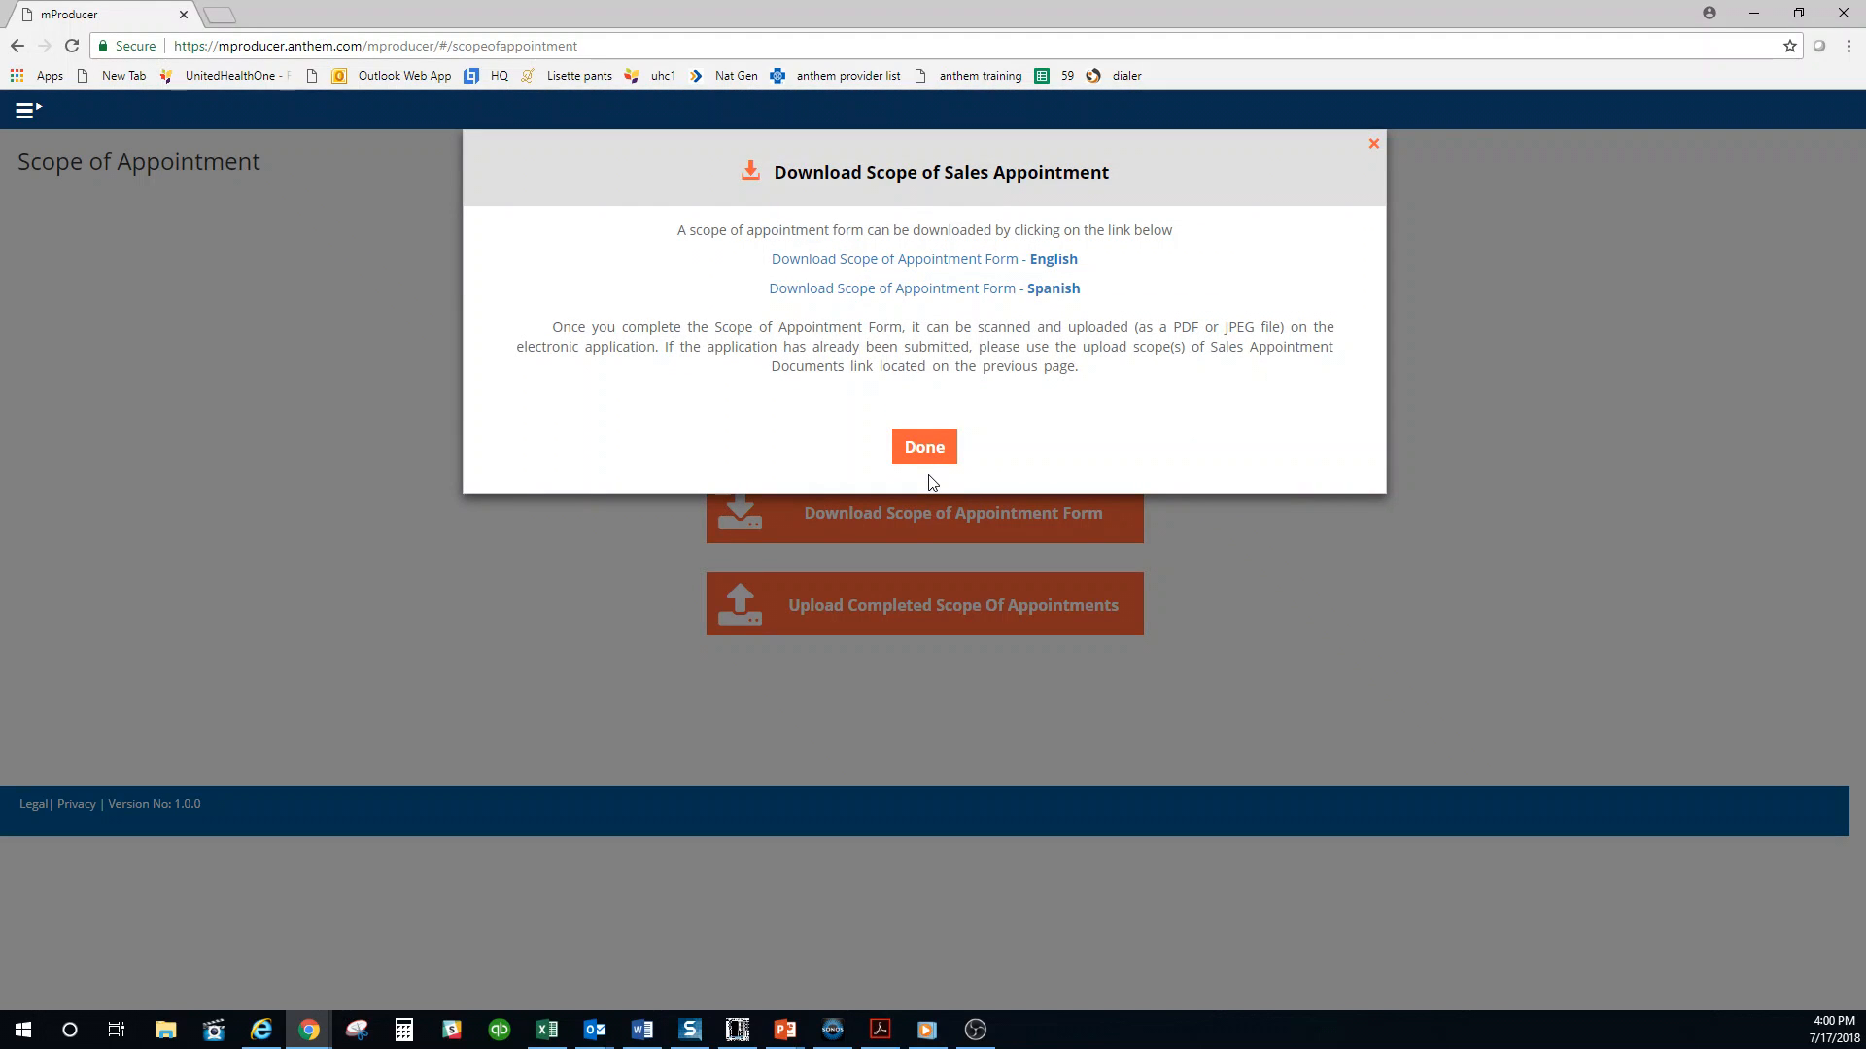
pyautogui.click(940, 261)
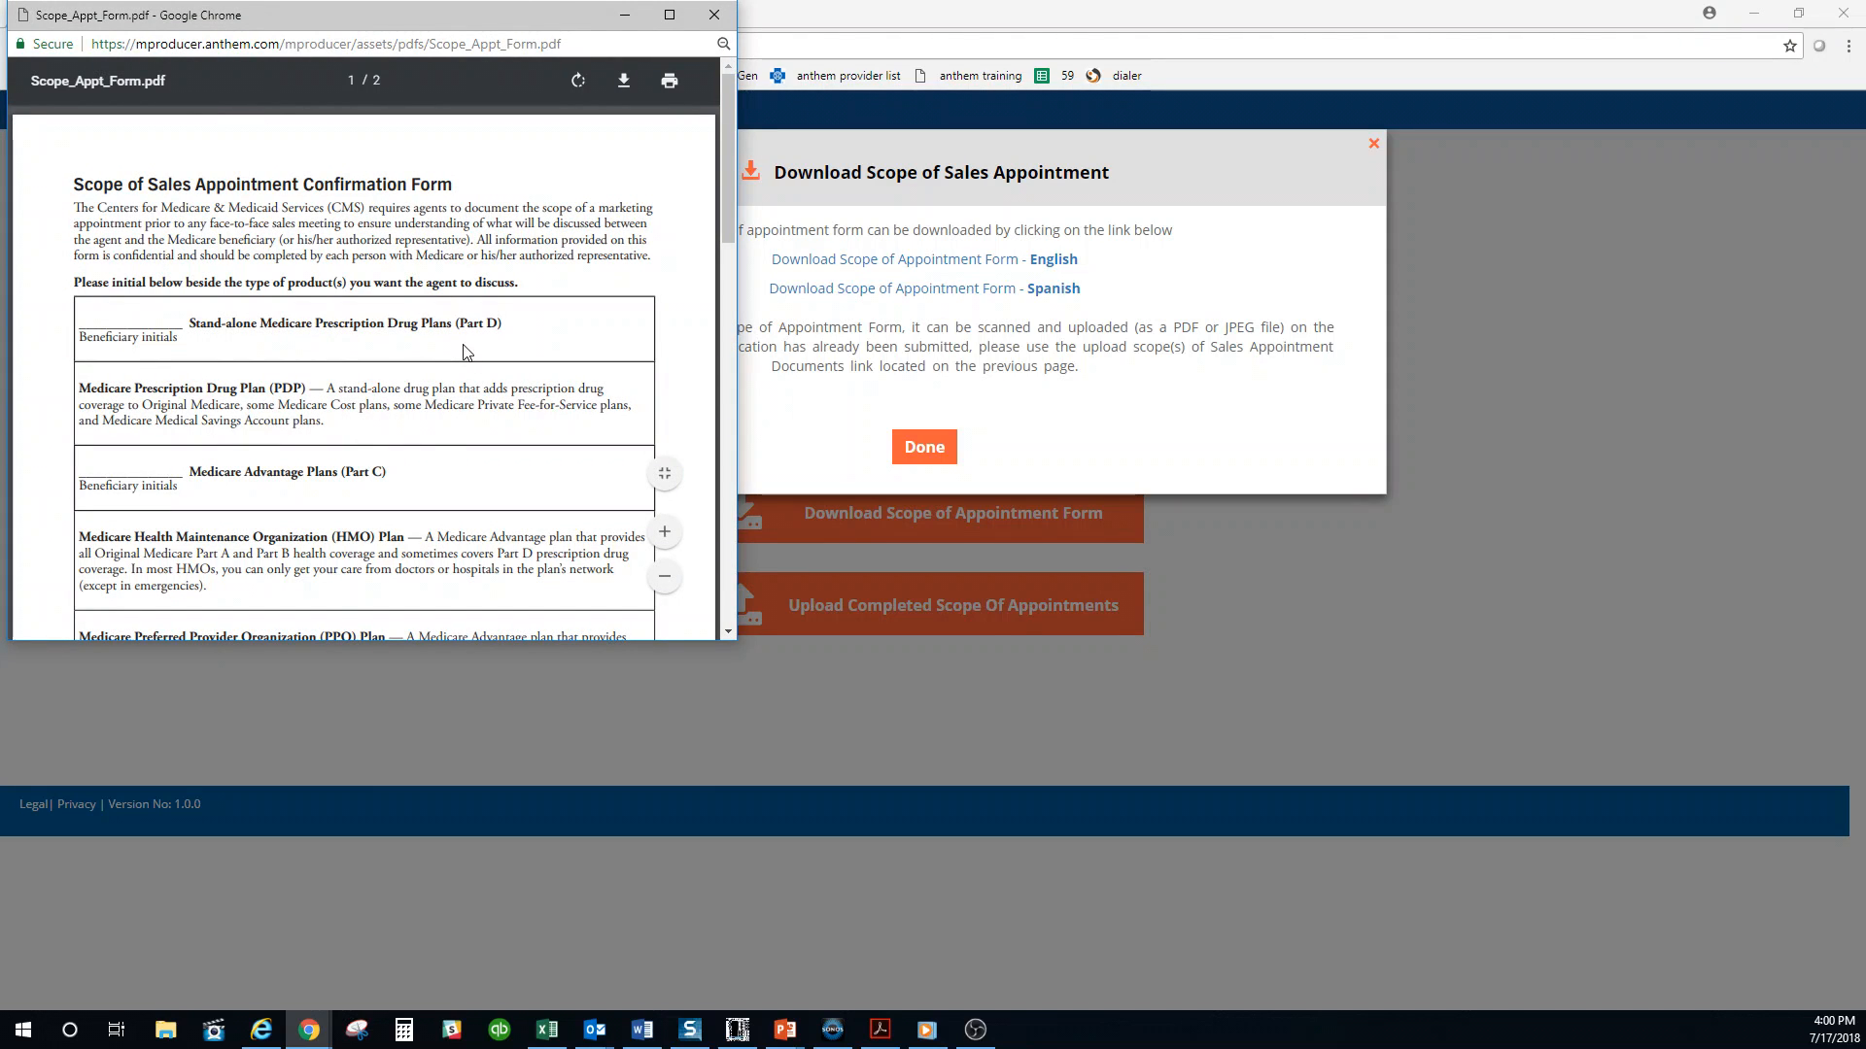
pyautogui.click(714, 16)
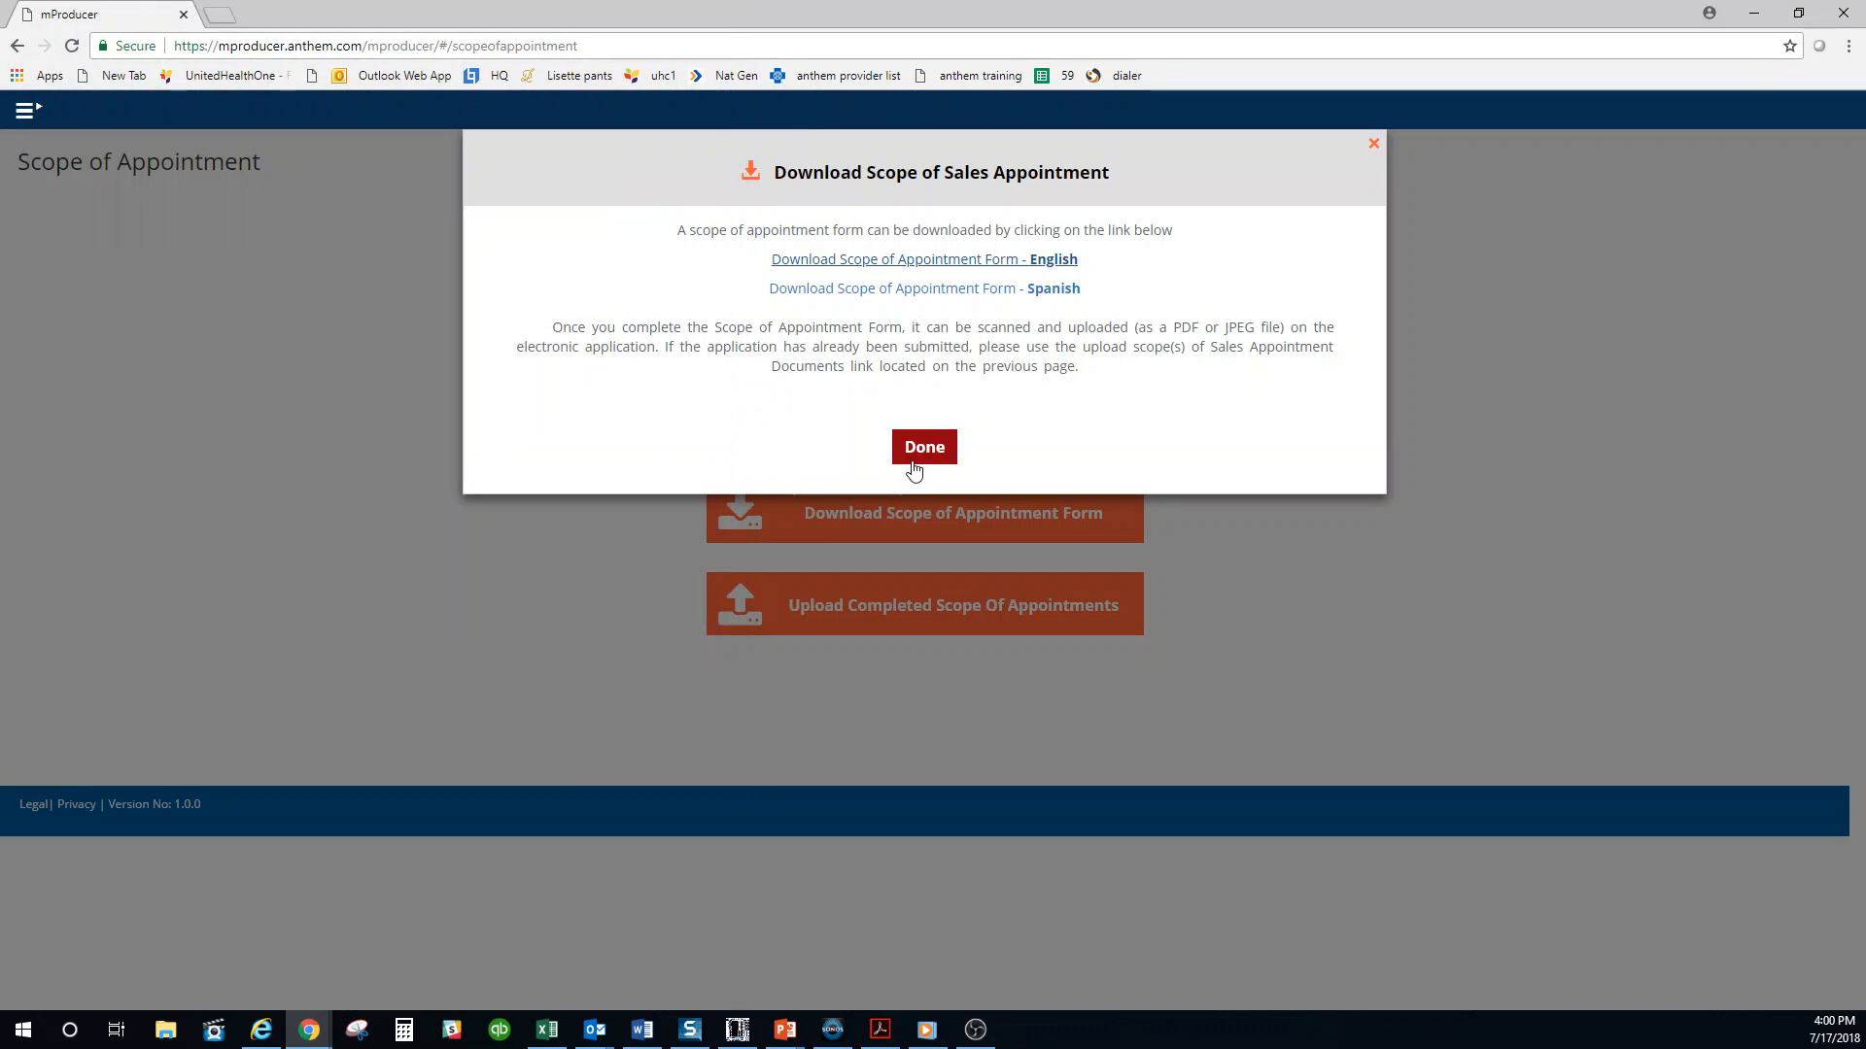
pyautogui.click(919, 450)
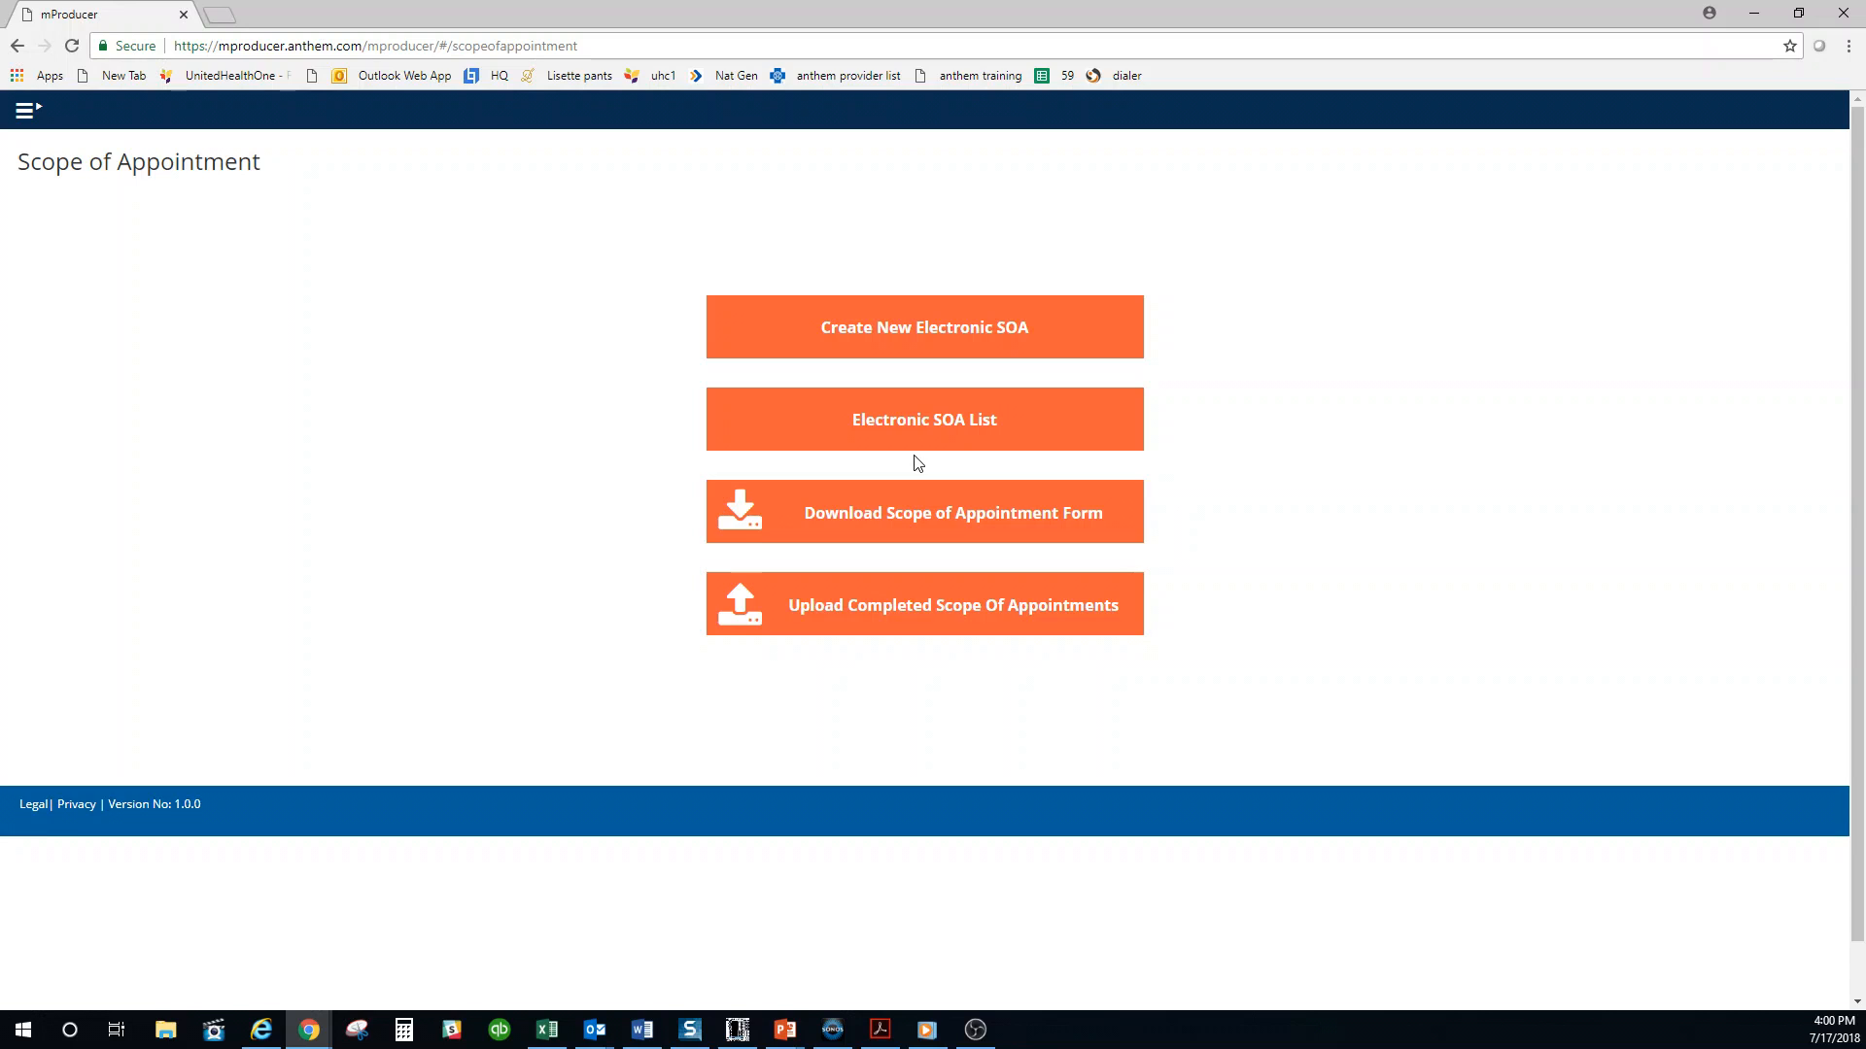
# Create a new electronic SOA and enter the beneficiary's initials for both Part D and Medicare Advantage (Part C) plans
pyautogui.click(916, 346)
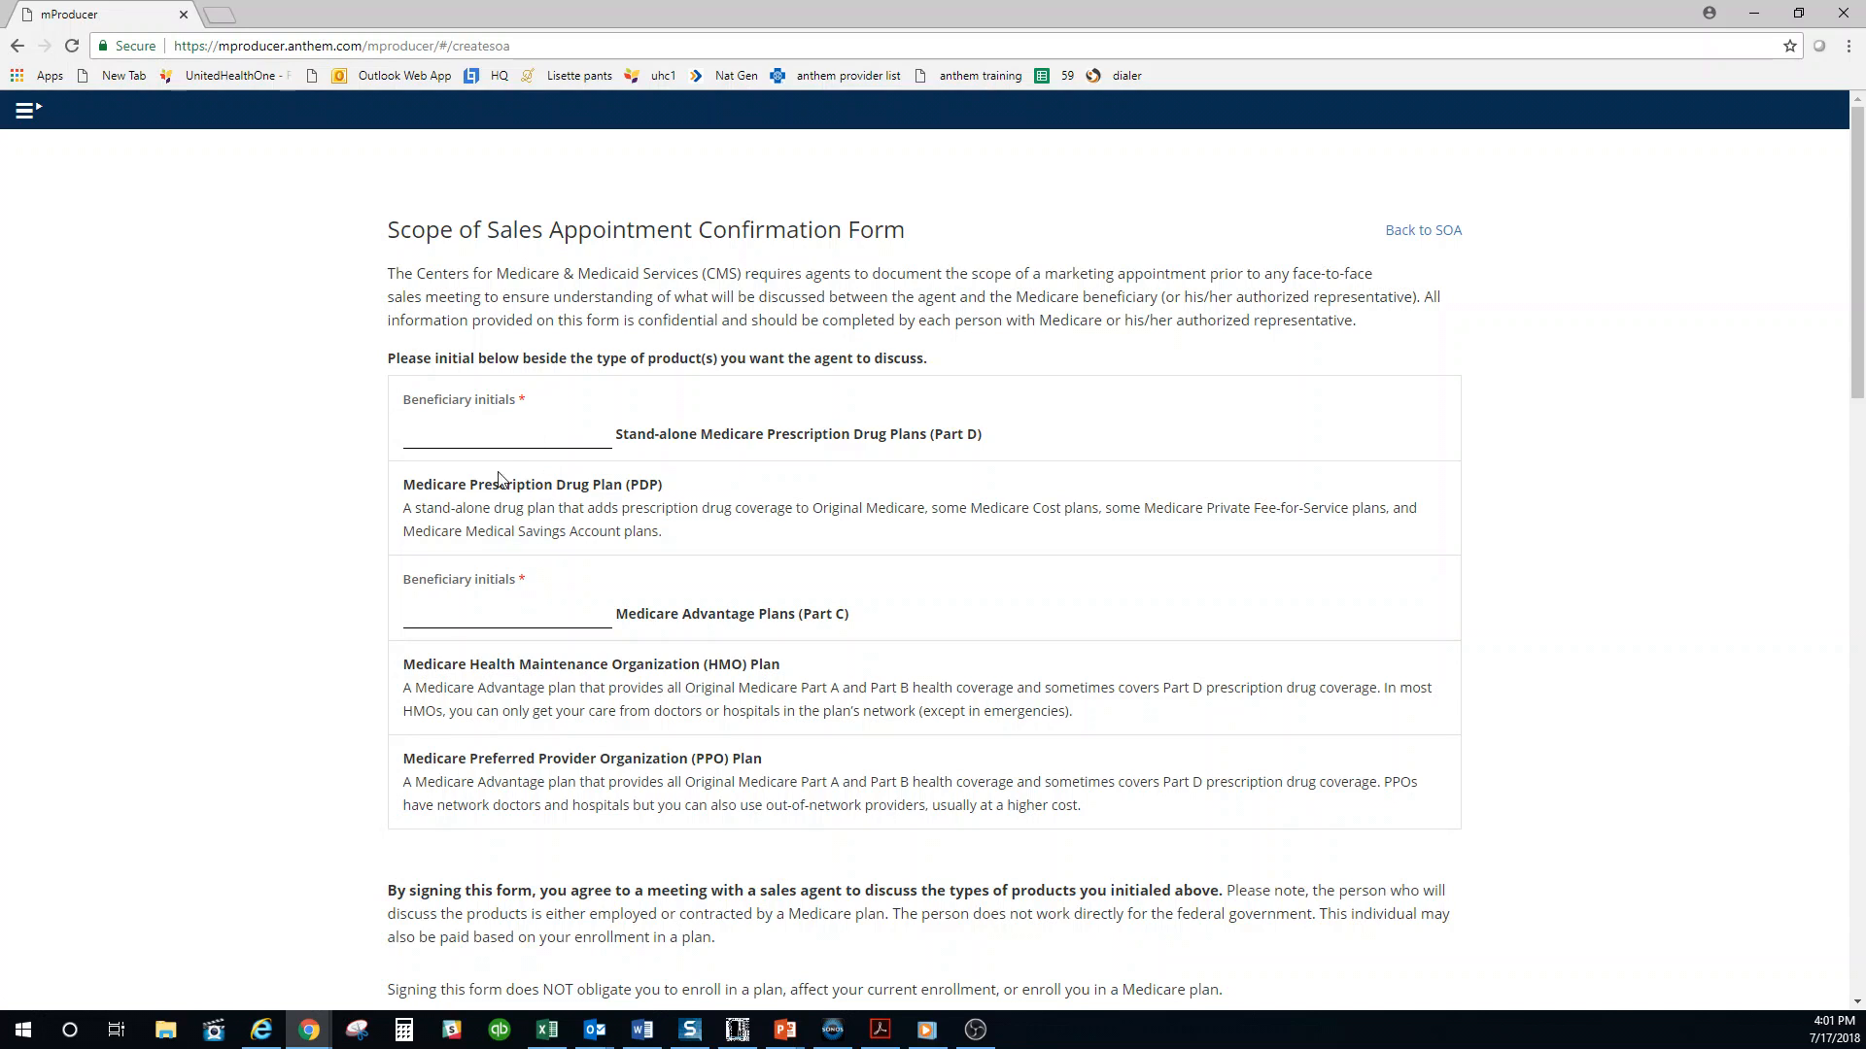
pyautogui.click(525, 434)
pyautogui.write('rm')
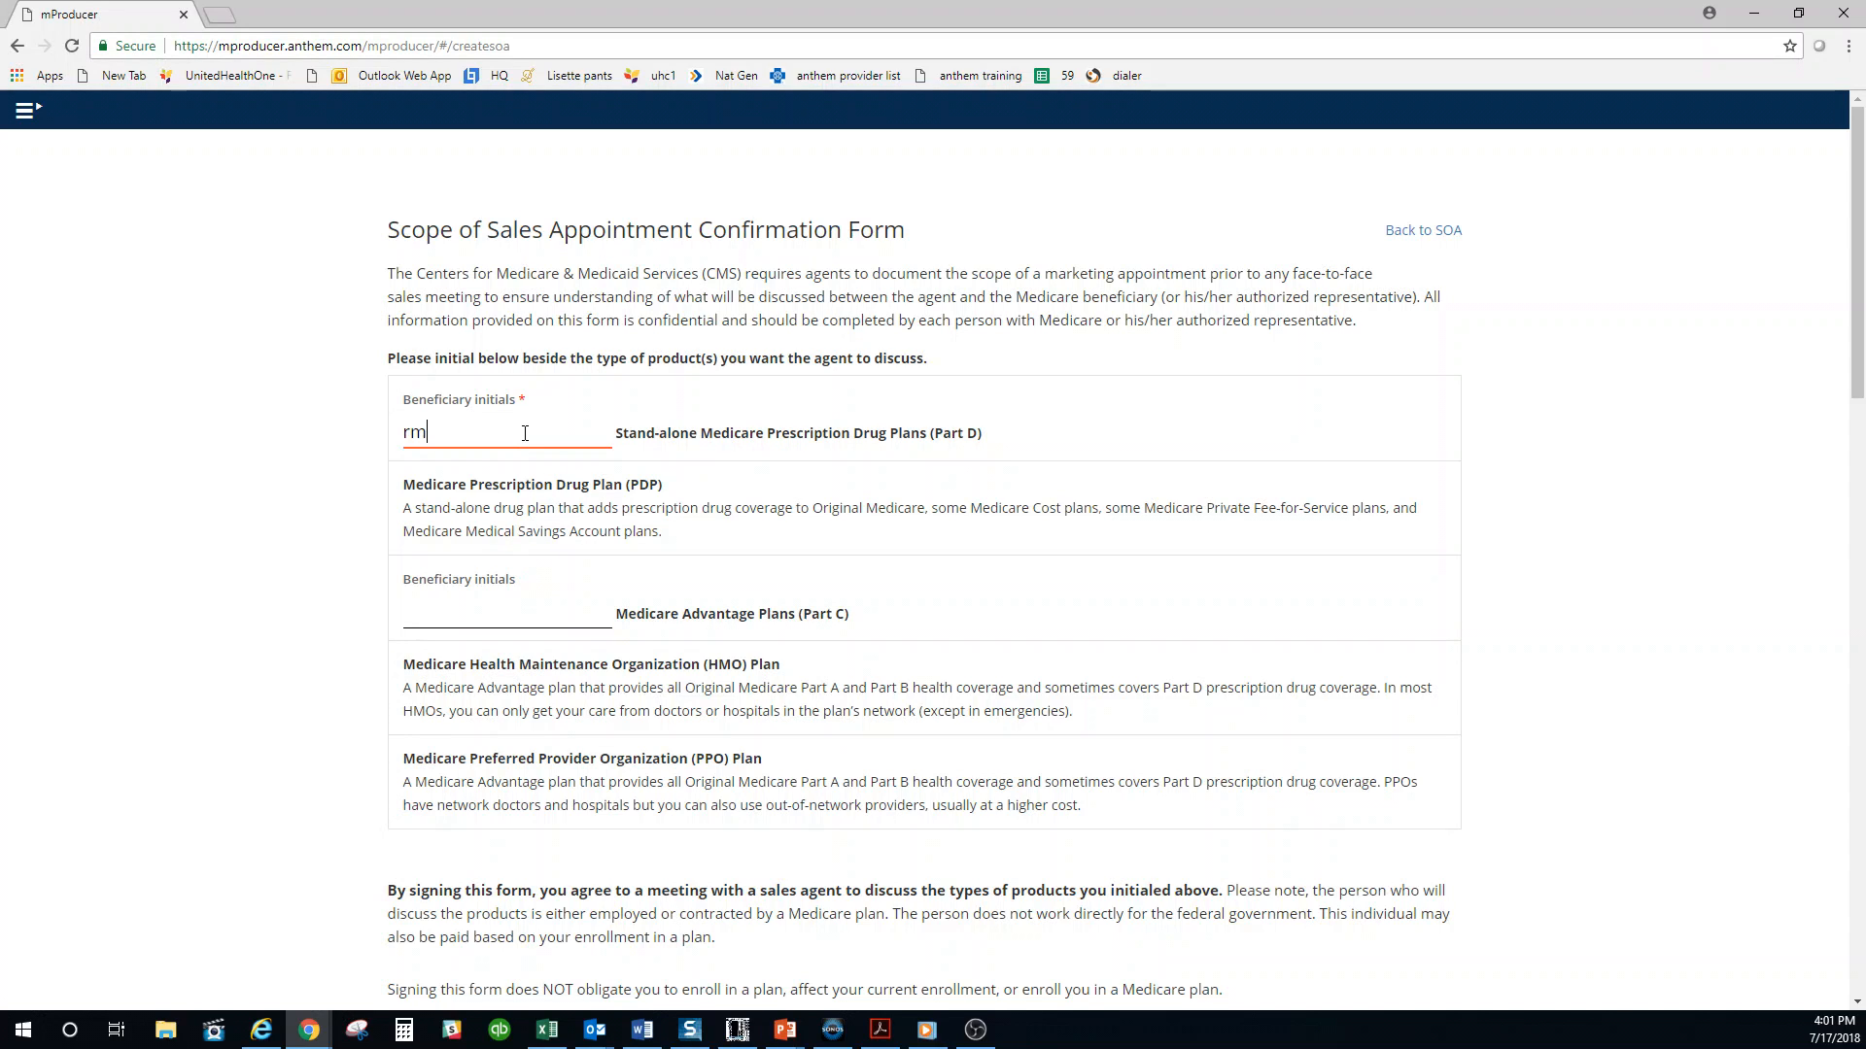
pyautogui.write('gg')
pyautogui.click(528, 611)
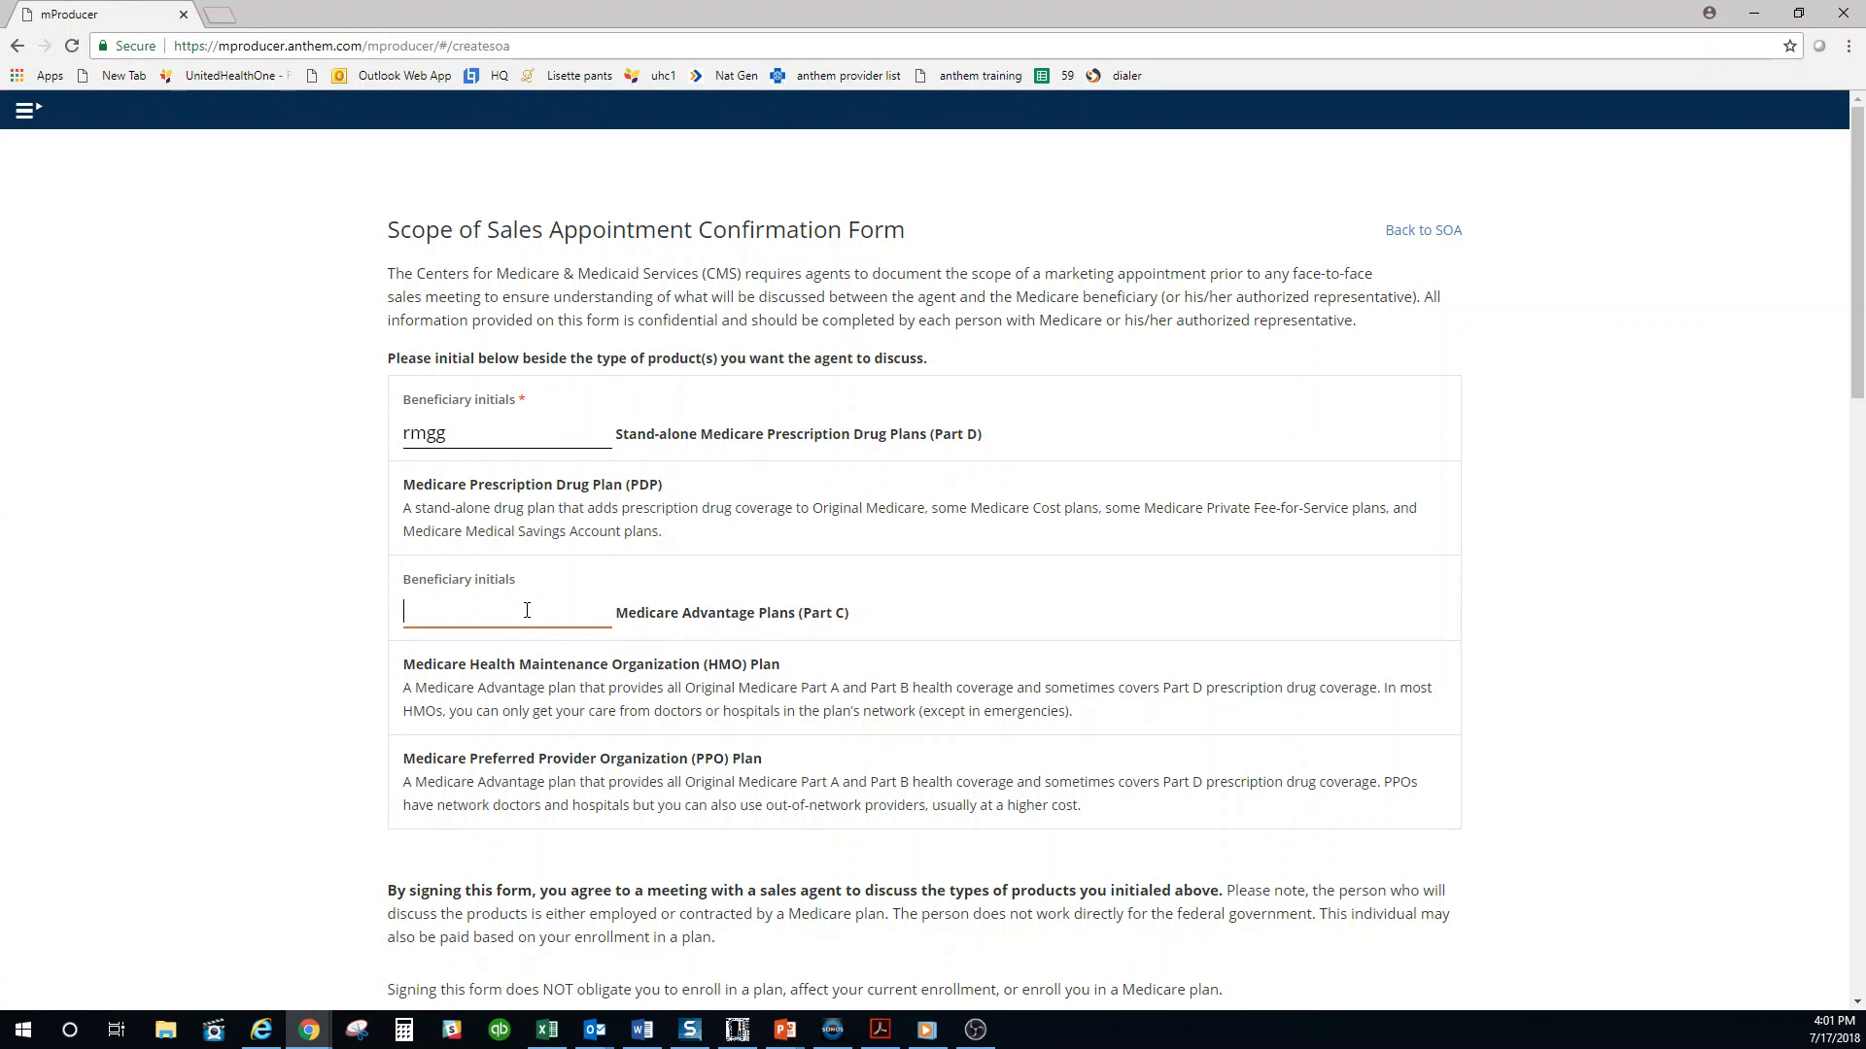
pyautogui.write('rmgg')
# Draw the beneficiary's signature in the signature box of the confirmation form
pyautogui.scroll(-3, 530, 614)
pyautogui.scroll(-2, 536, 622)
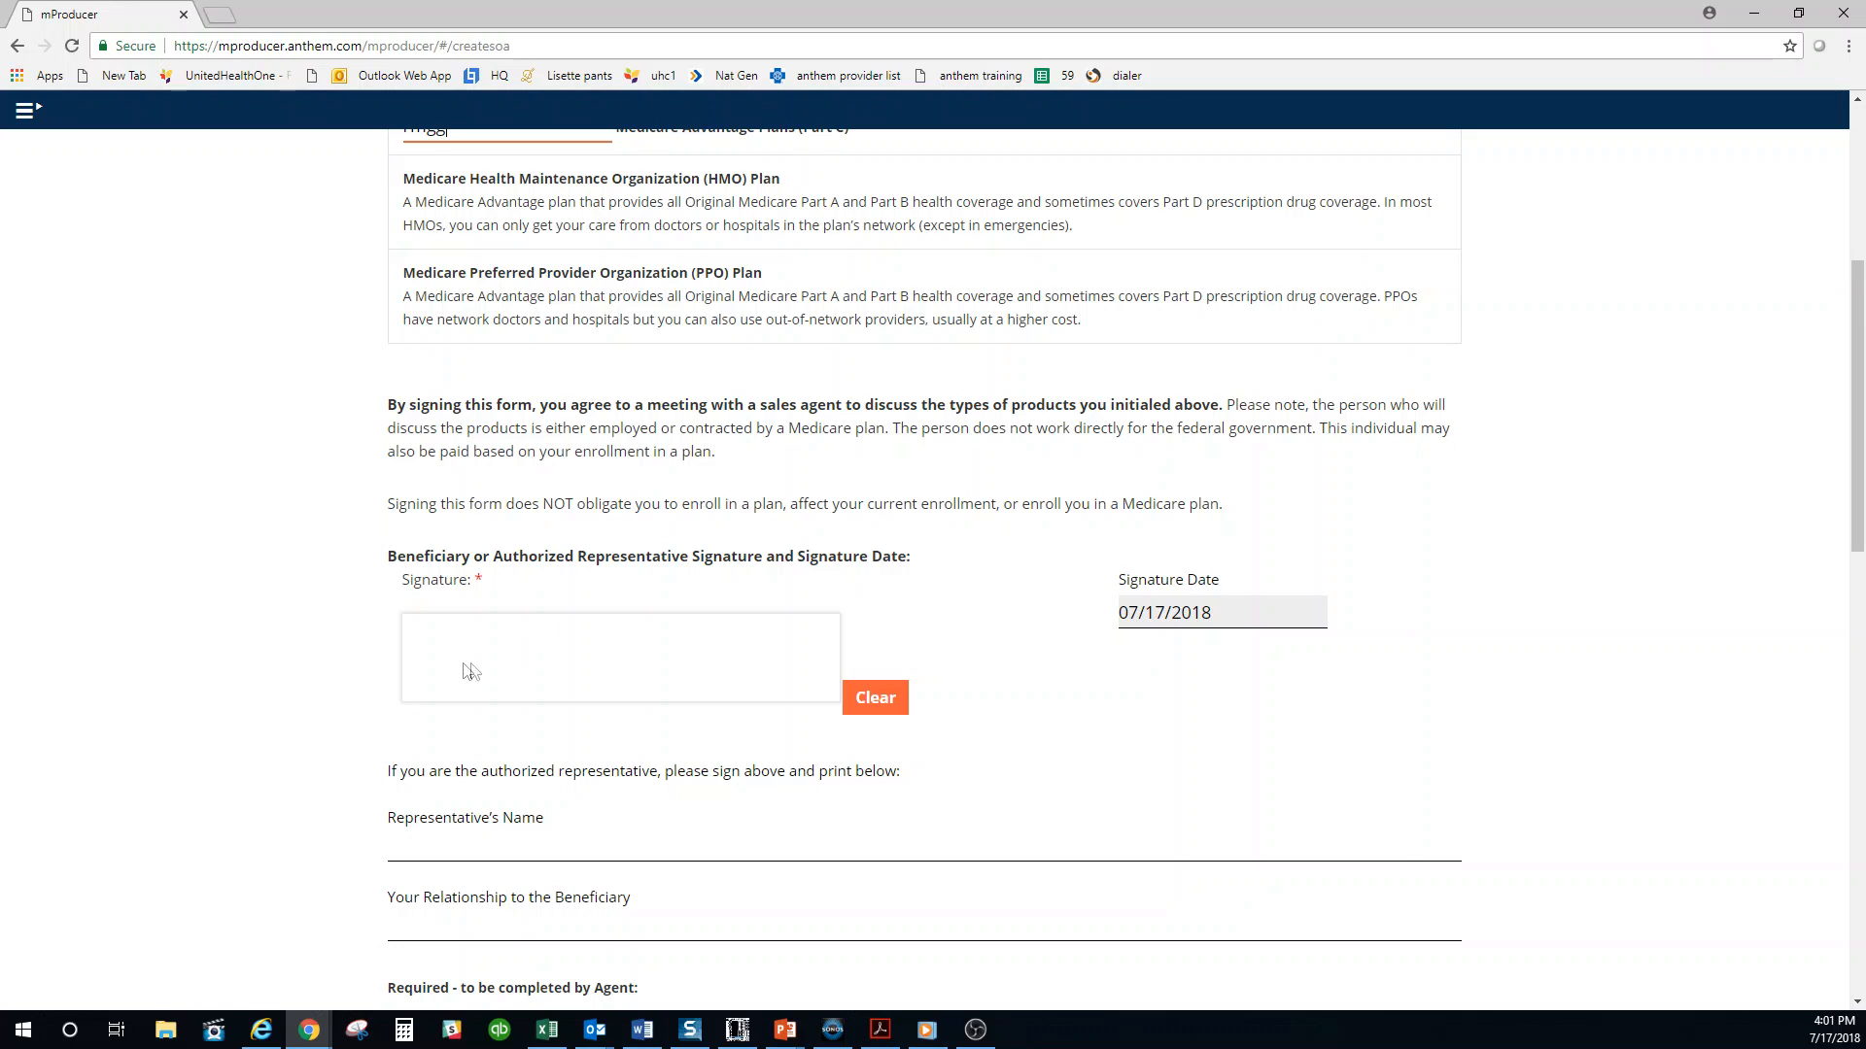
pyautogui.moveTo(441, 699)
pyautogui.mouseDown()
pyautogui.moveTo(467, 642)
pyautogui.moveTo(532, 687)
pyautogui.moveTo(620, 683)
pyautogui.moveTo(611, 656)
pyautogui.moveTo(673, 714)
pyautogui.moveTo(724, 663)
pyautogui.mouseUp()
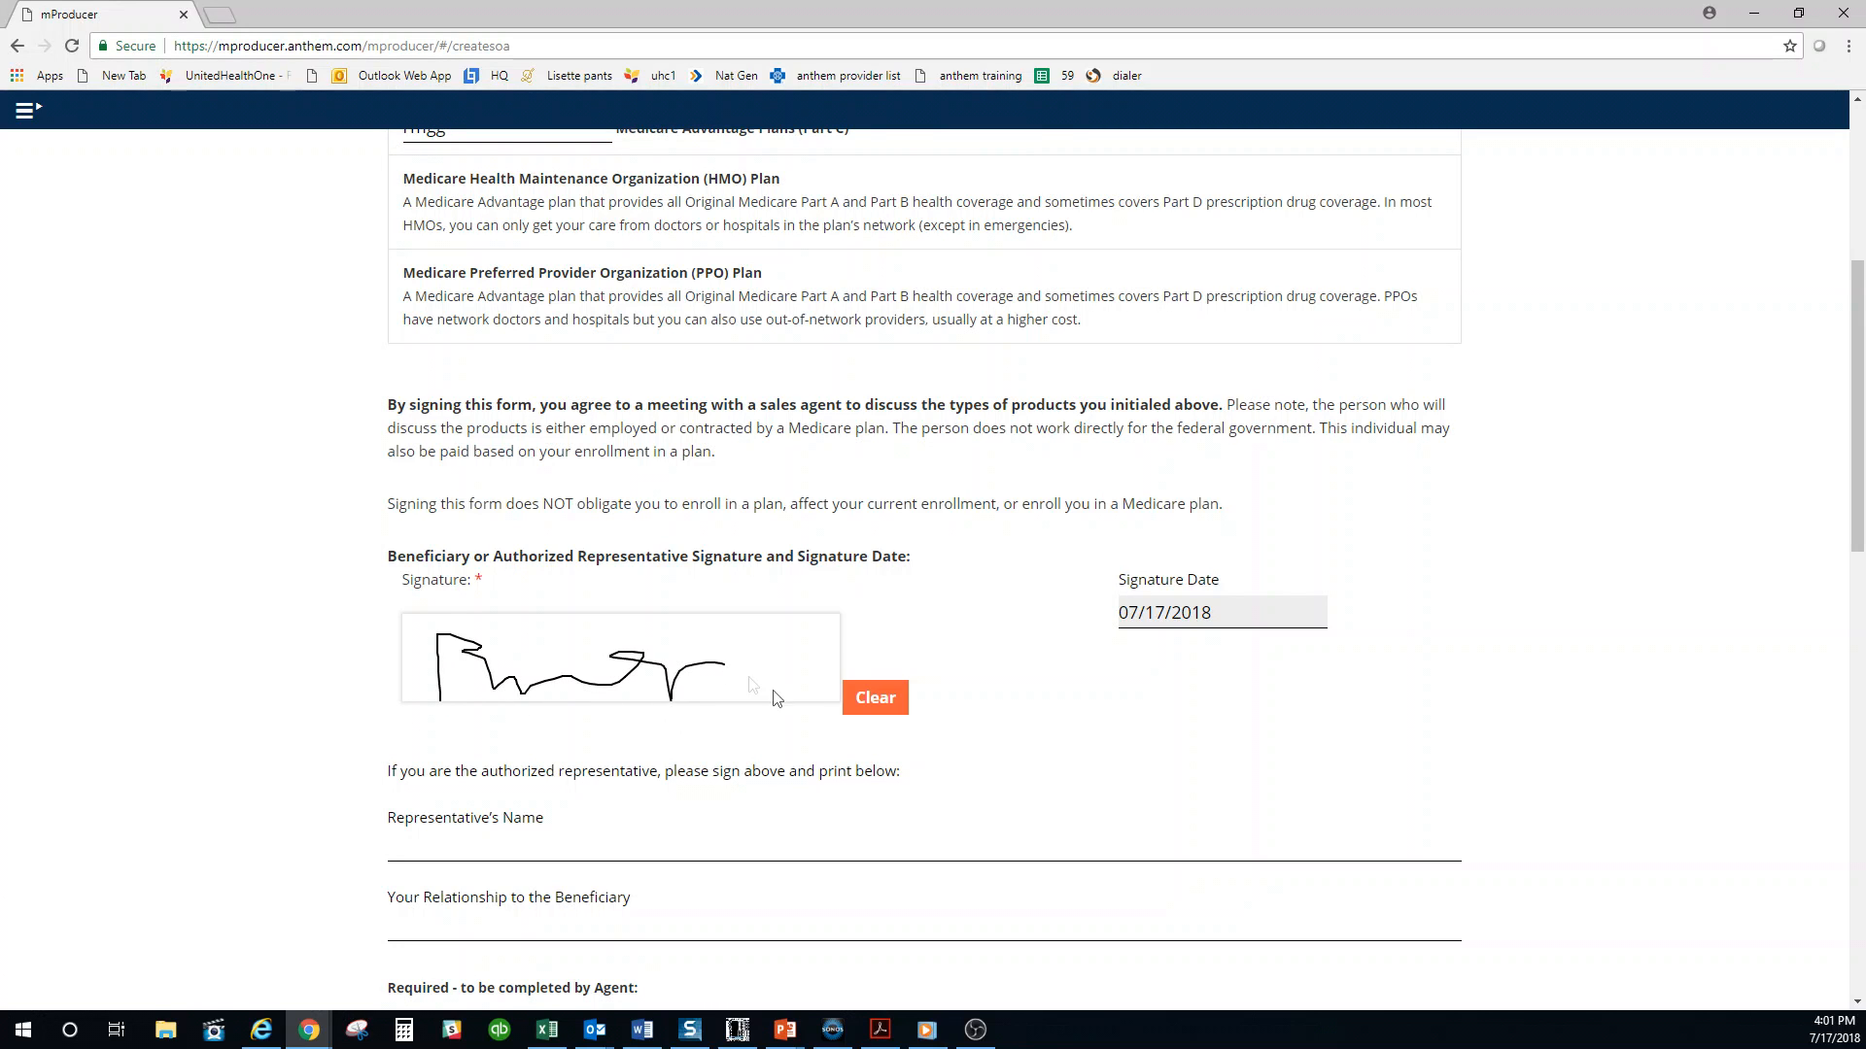
# Mark MA/MAPD as the plan type represented and draw the agent's signature
pyautogui.scroll(-4, 786, 834)
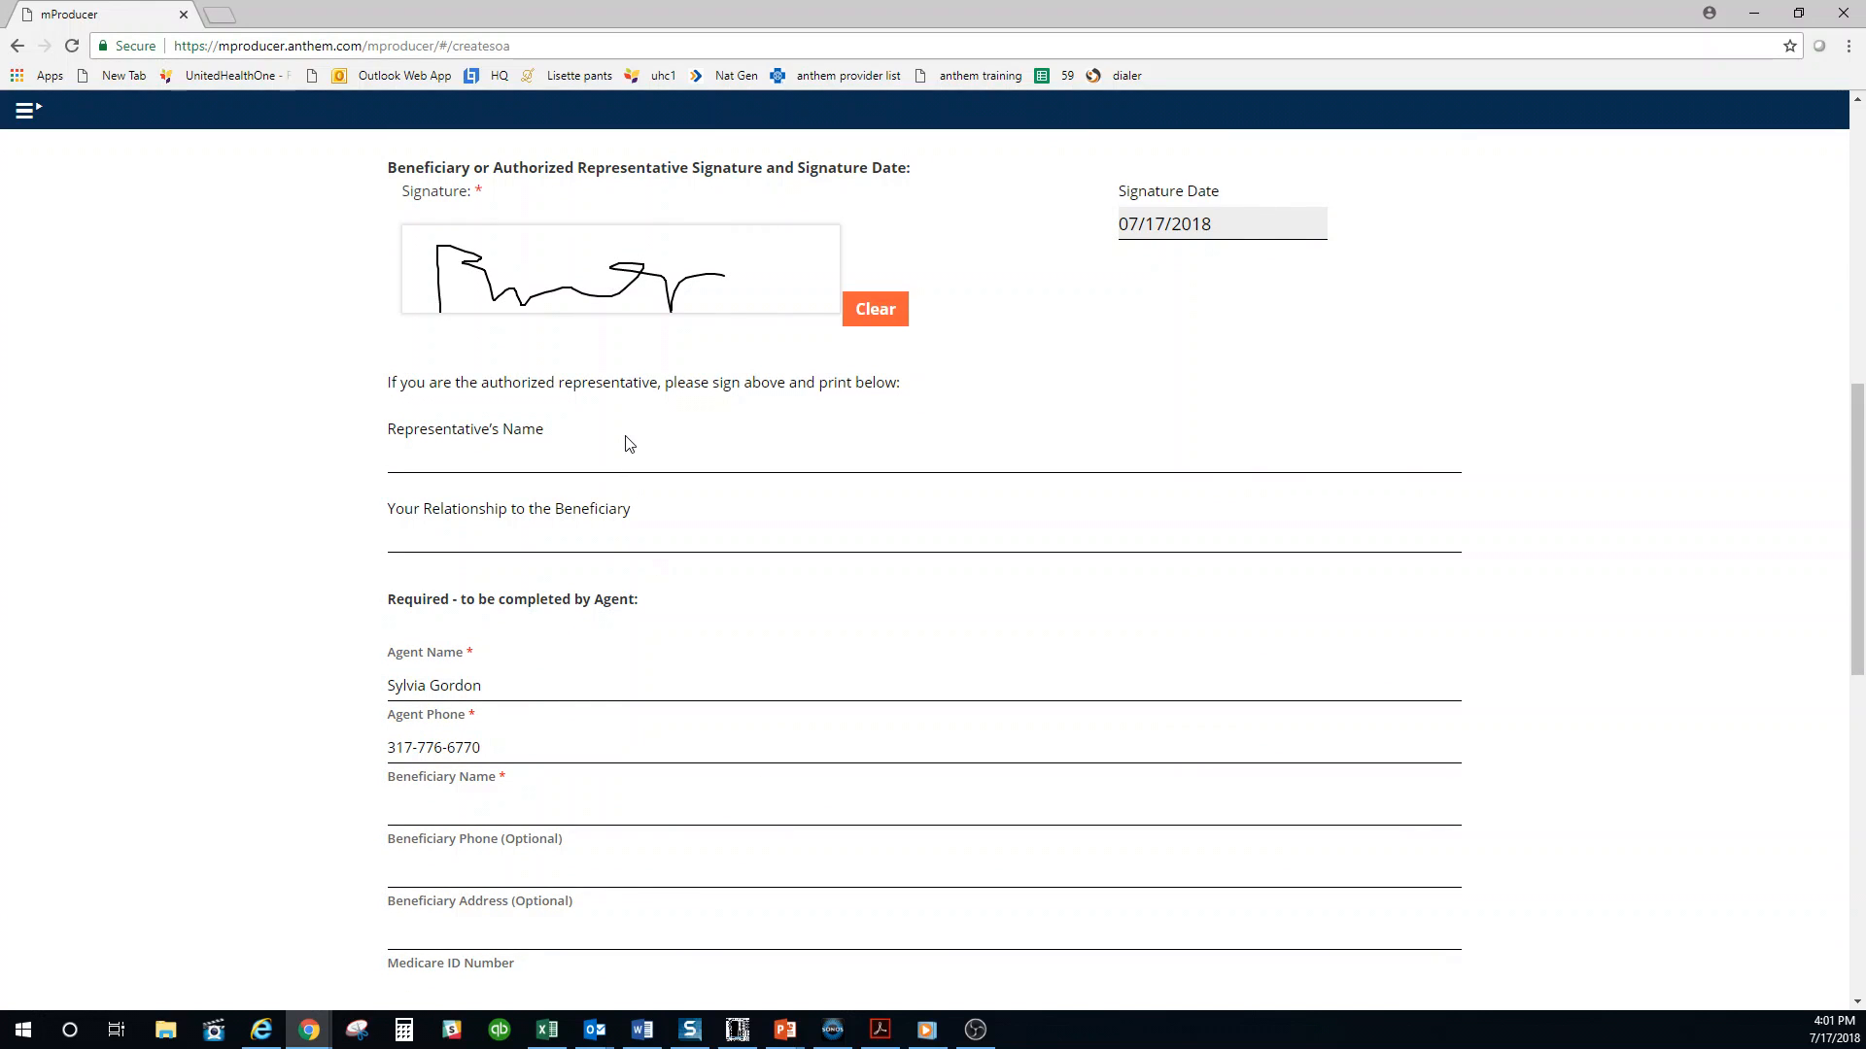
pyautogui.scroll(-3, 725, 657)
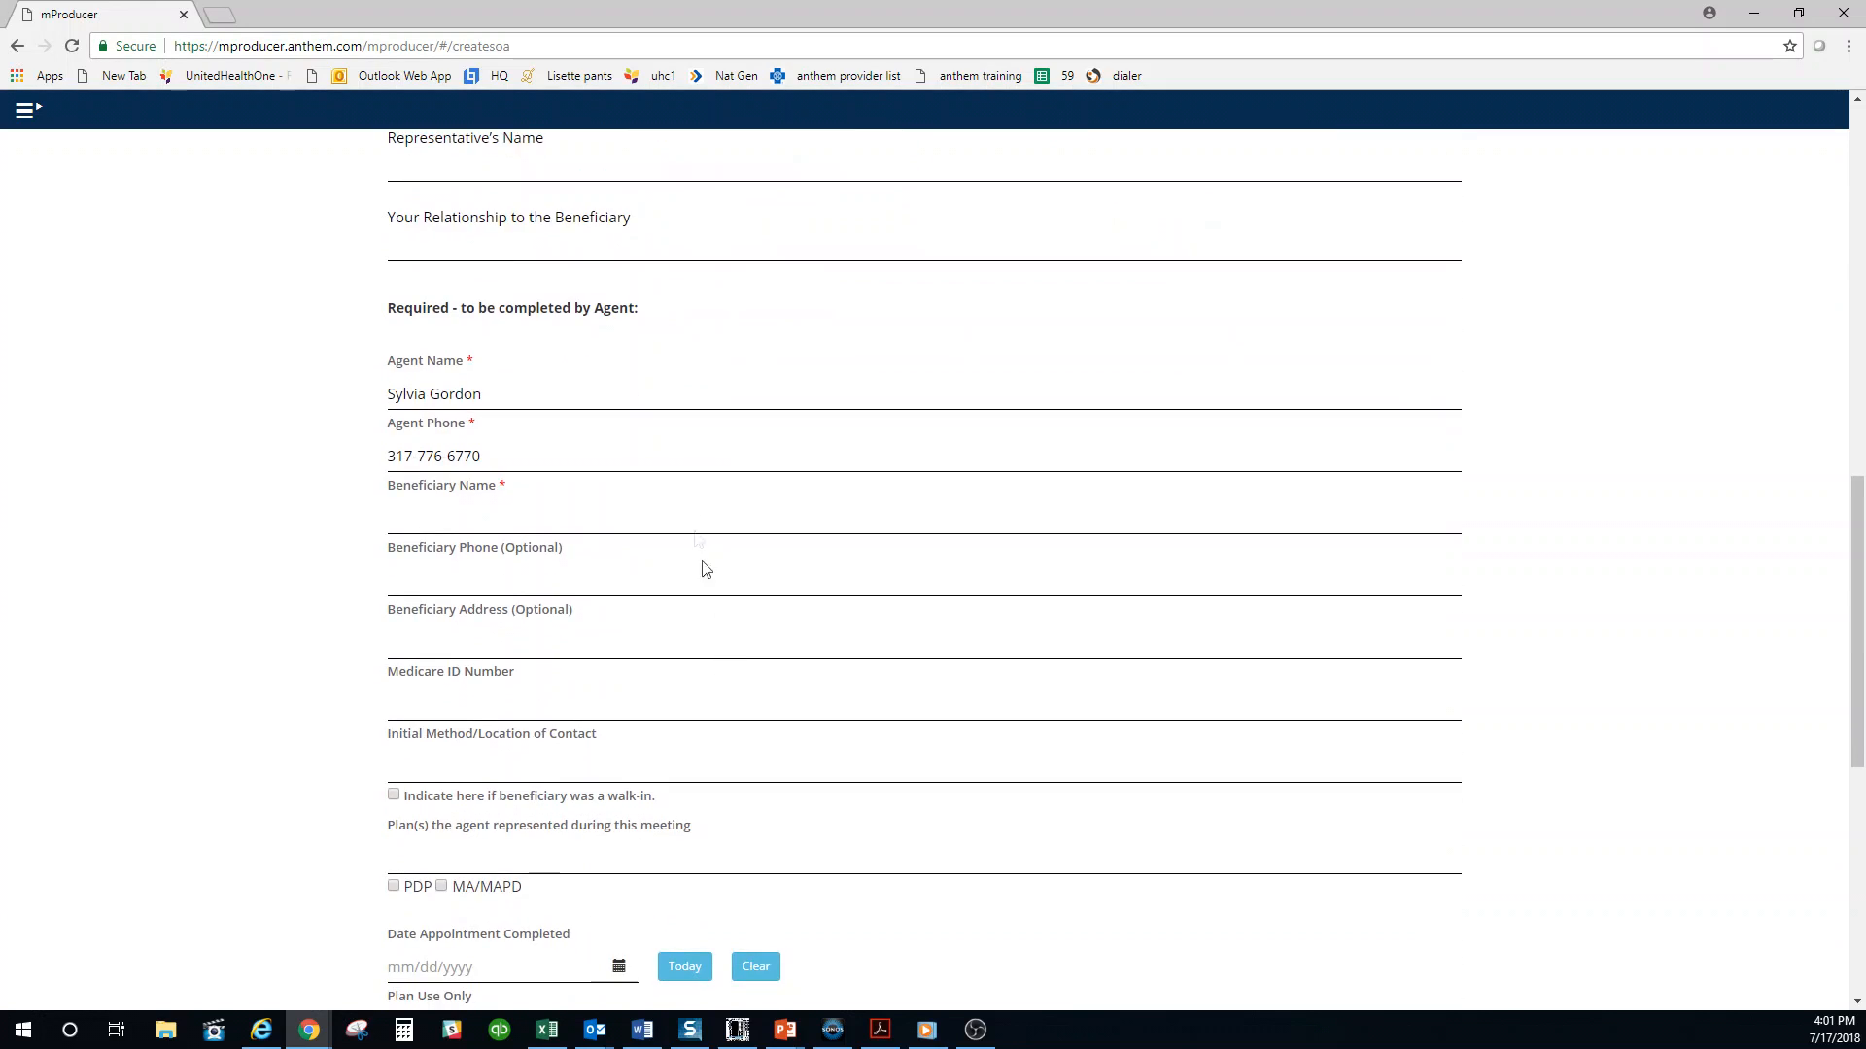
pyautogui.scroll(-3, 787, 714)
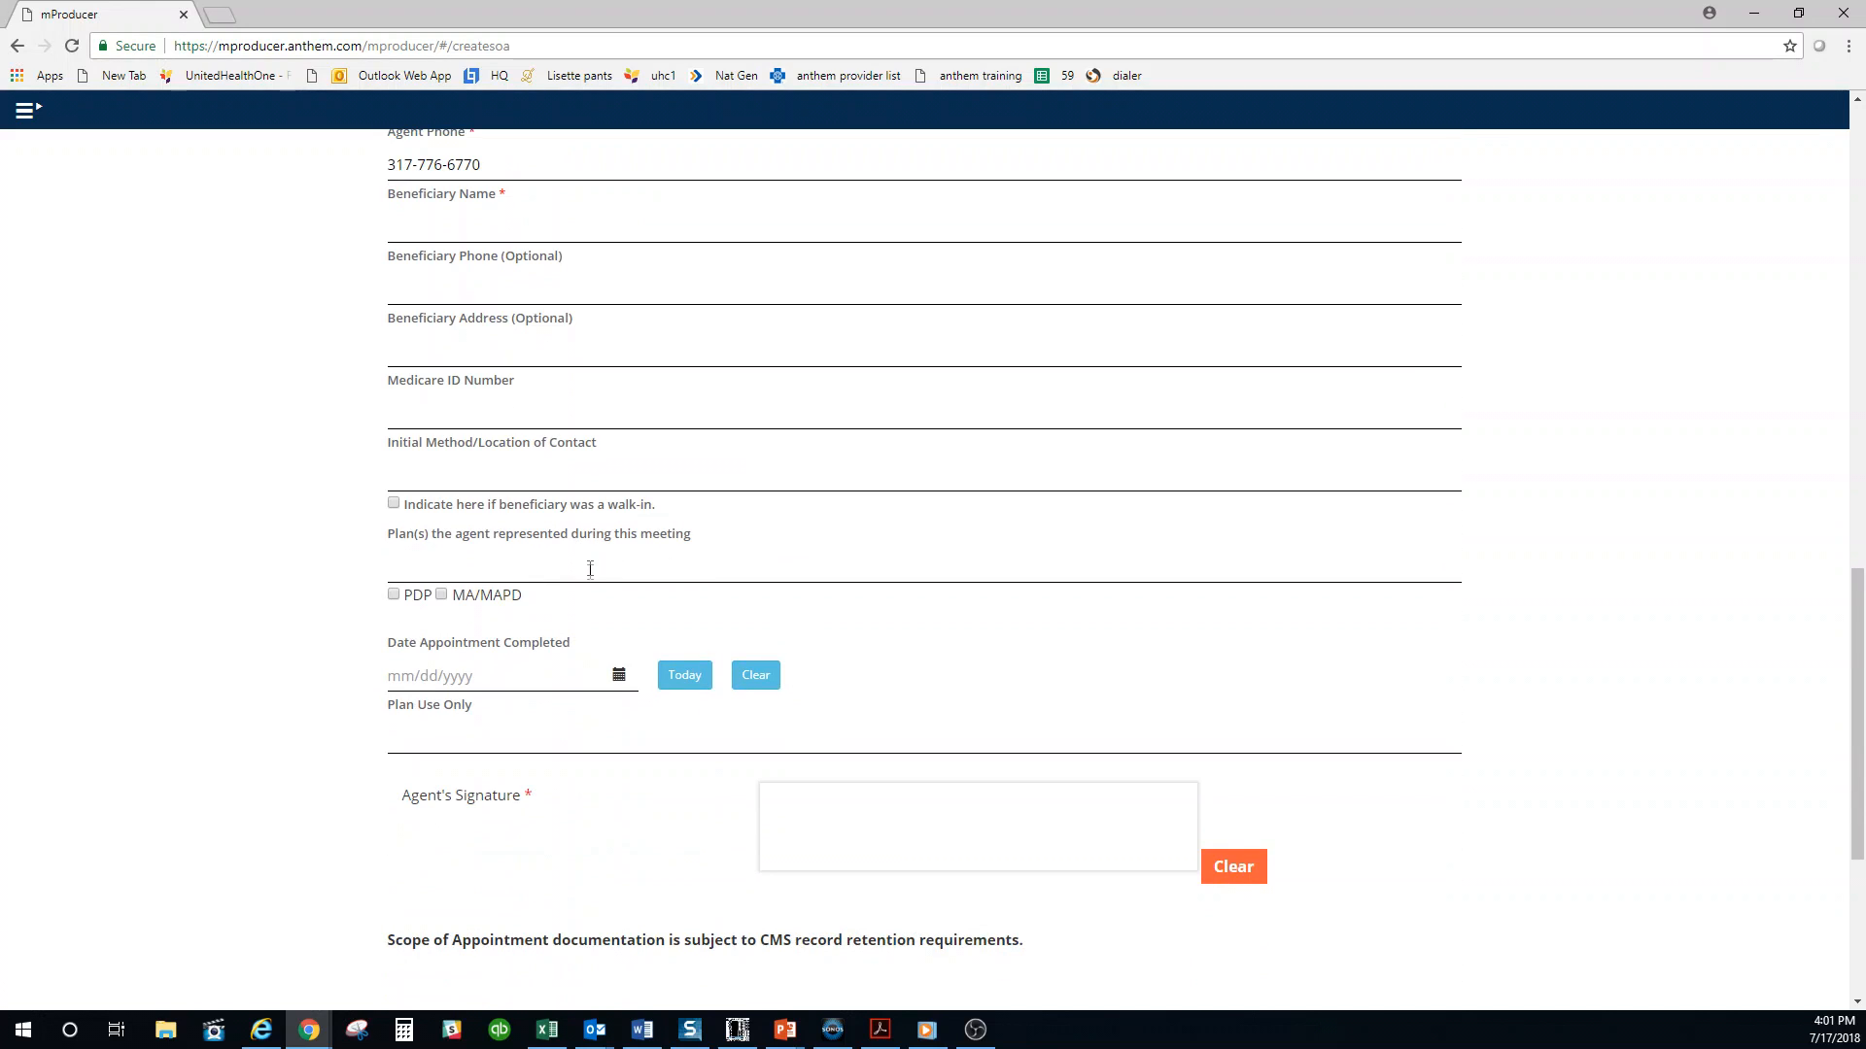
pyautogui.click(443, 596)
pyautogui.scroll(-2, 592, 761)
pyautogui.scroll(-1, 594, 763)
pyautogui.moveTo(785, 564)
pyautogui.mouseDown()
pyautogui.moveTo(798, 513)
pyautogui.moveTo(851, 515)
pyautogui.moveTo(826, 525)
pyautogui.moveTo(838, 534)
pyautogui.moveTo(1073, 546)
pyautogui.mouseUp()
pyautogui.scroll(-2, 846, 721)
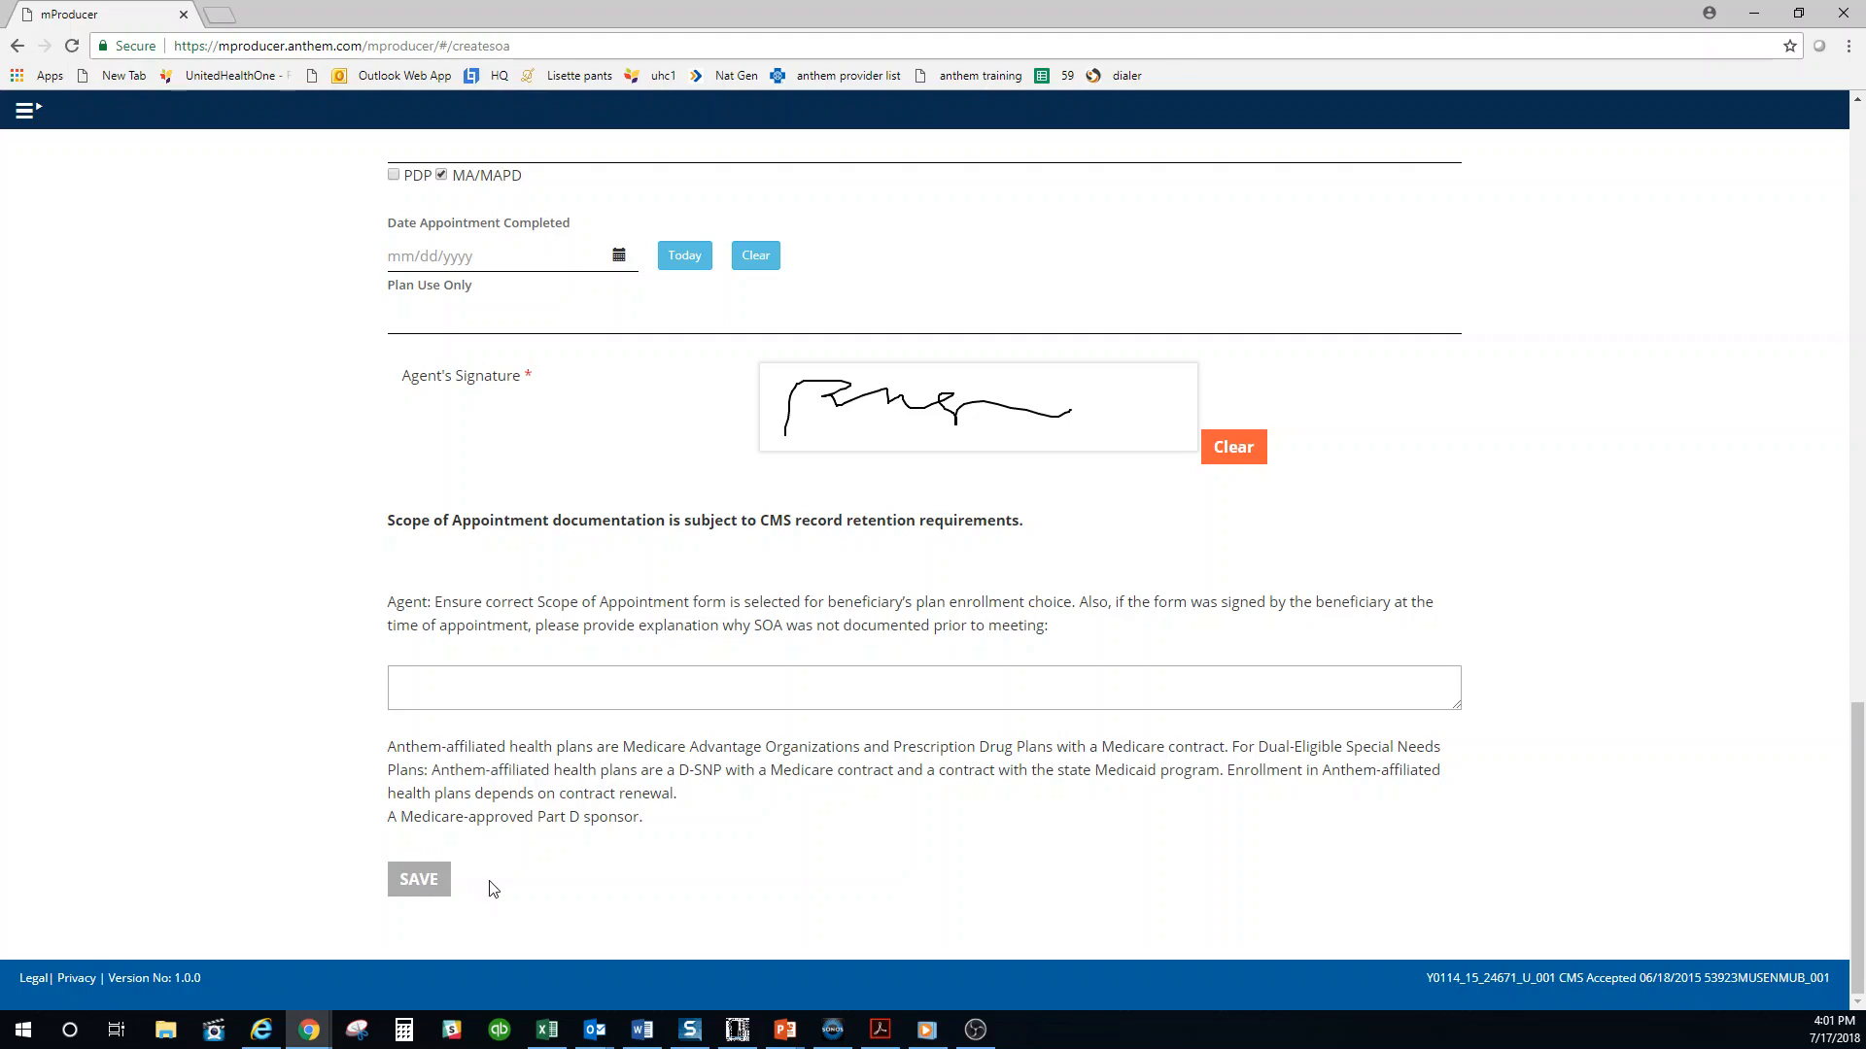
# Set the Date Appointment Completed to today, 07/17/2018, and try to save the form
pyautogui.scroll(12, 493, 888)
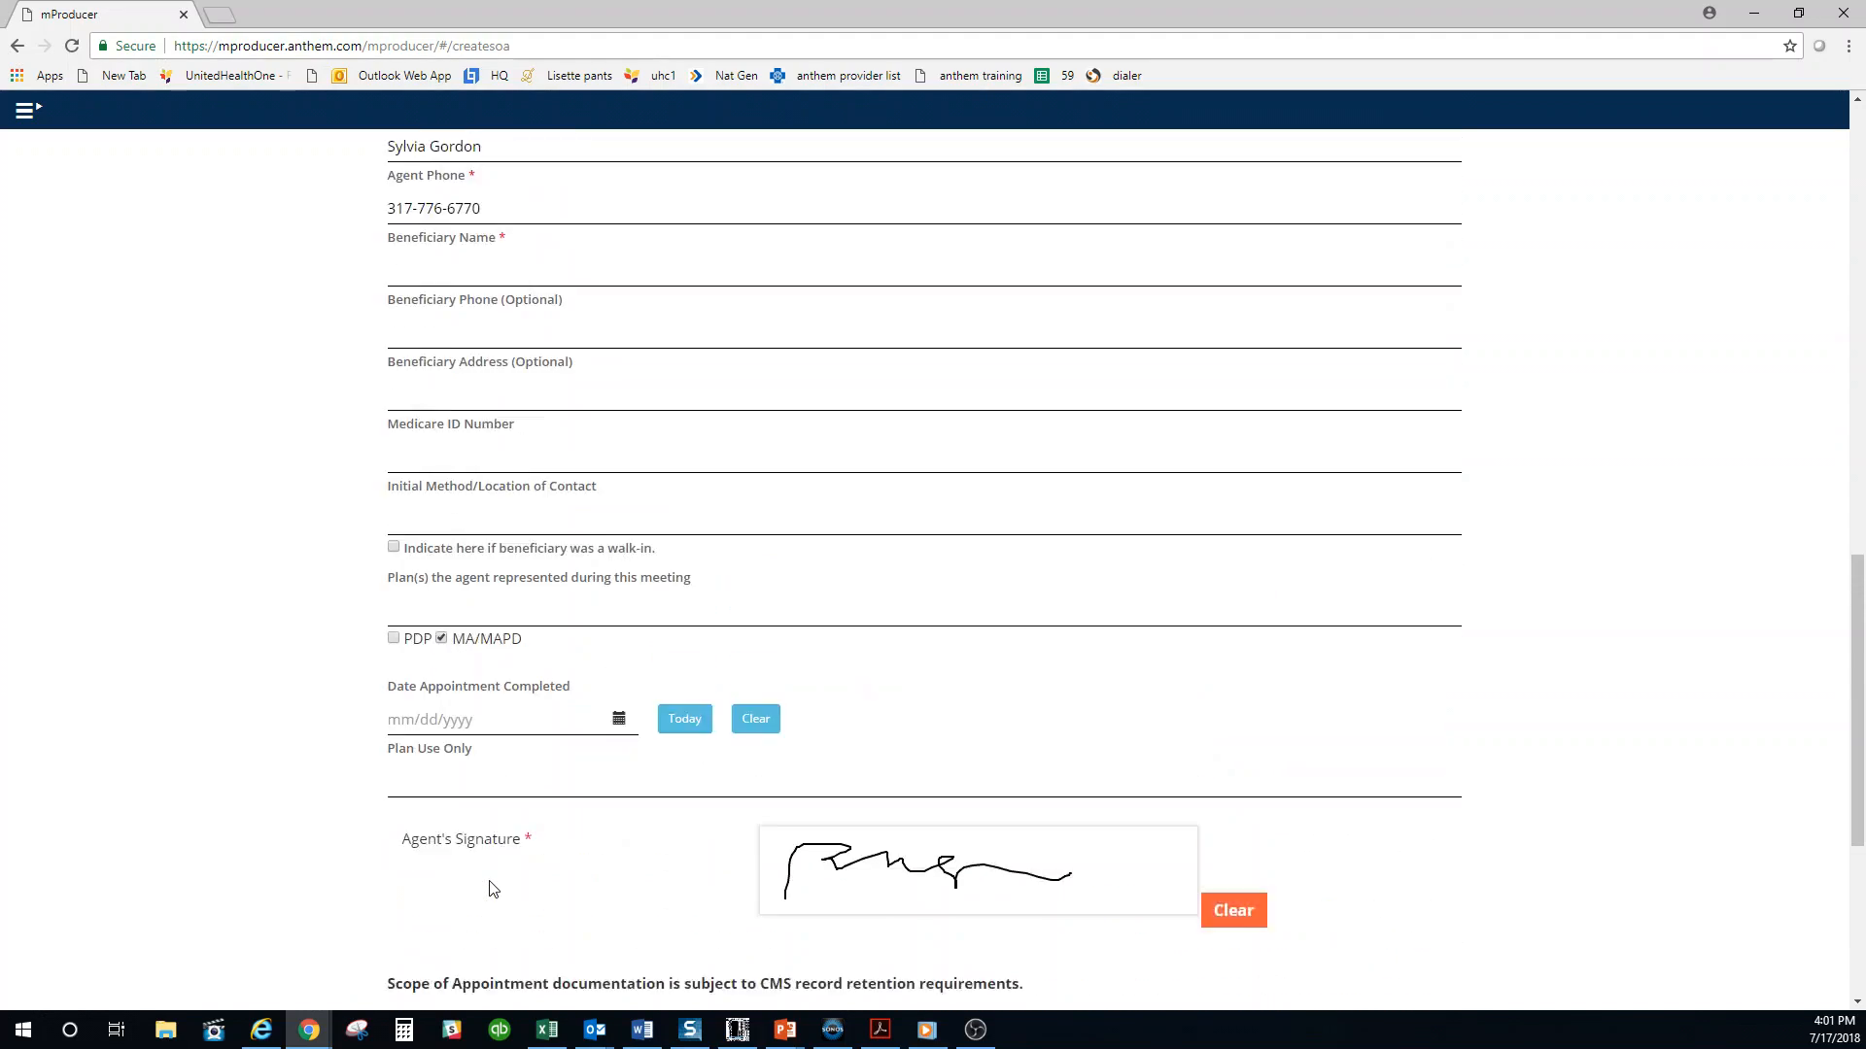
pyautogui.scroll(8, 491, 886)
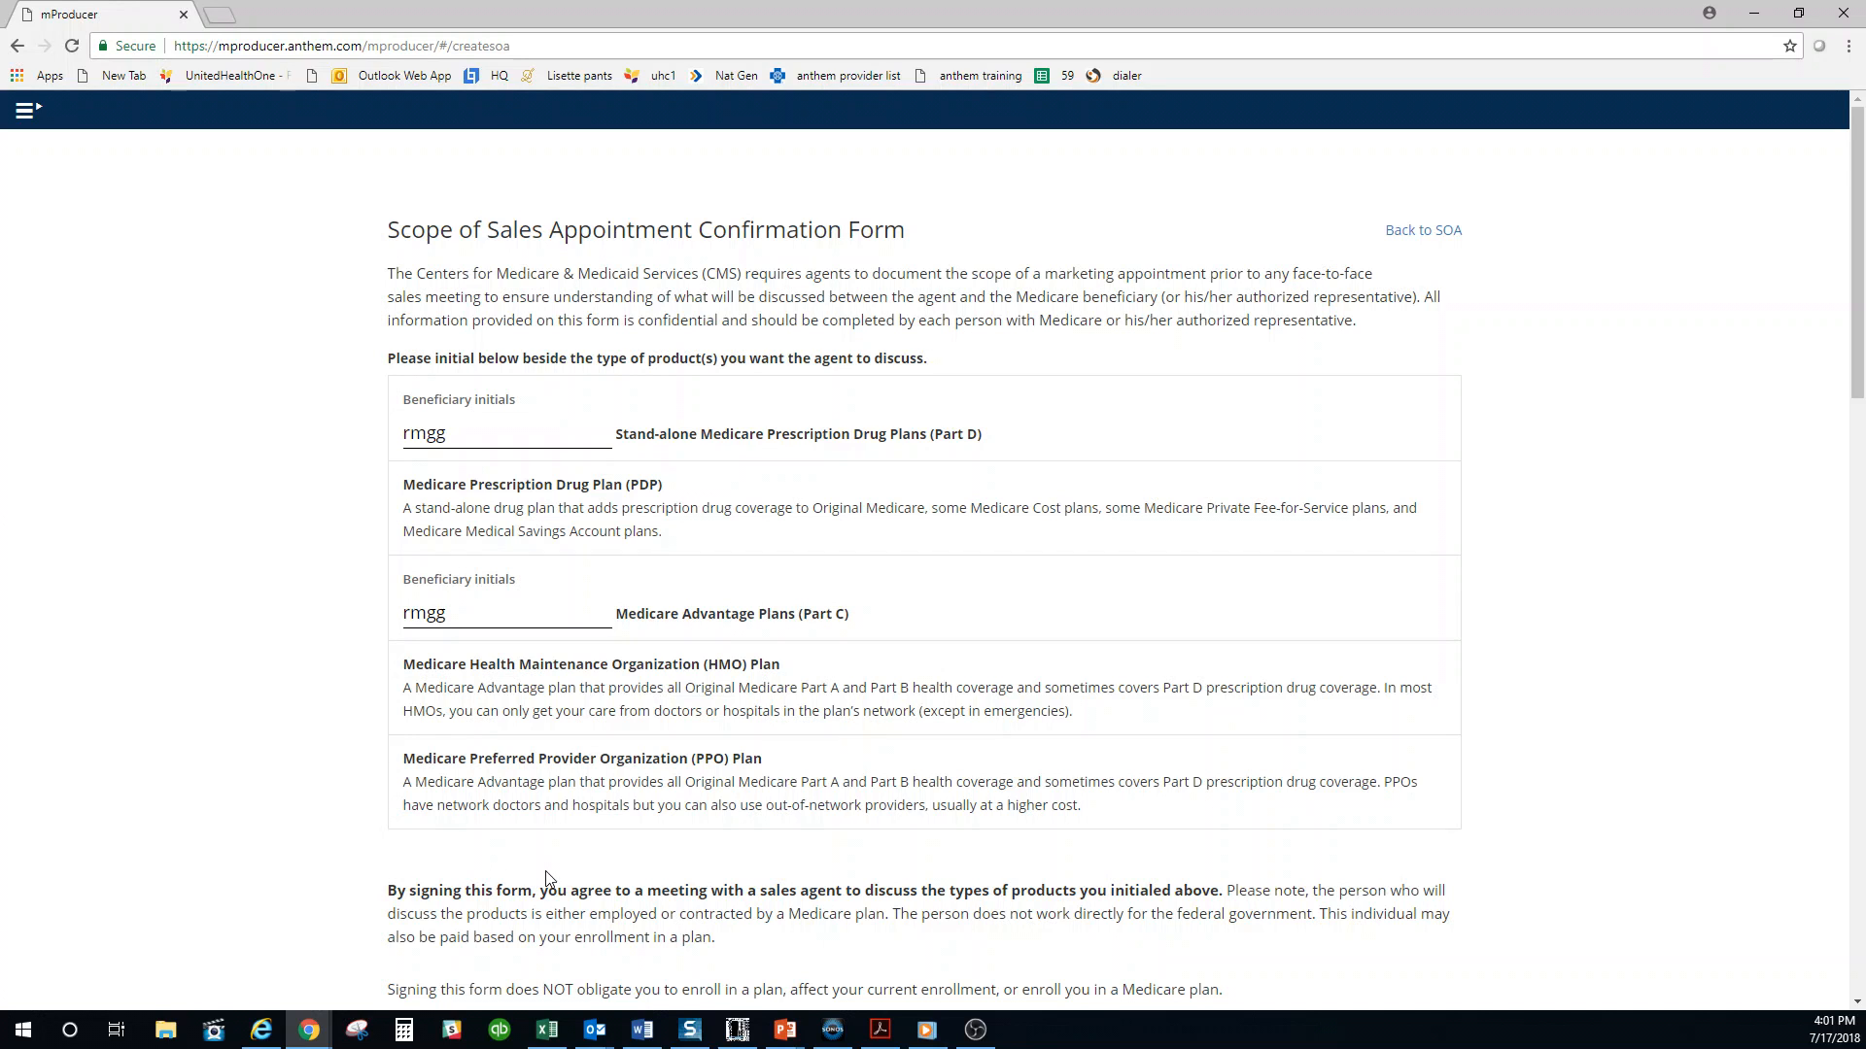
pyautogui.scroll(-4, 1574, 754)
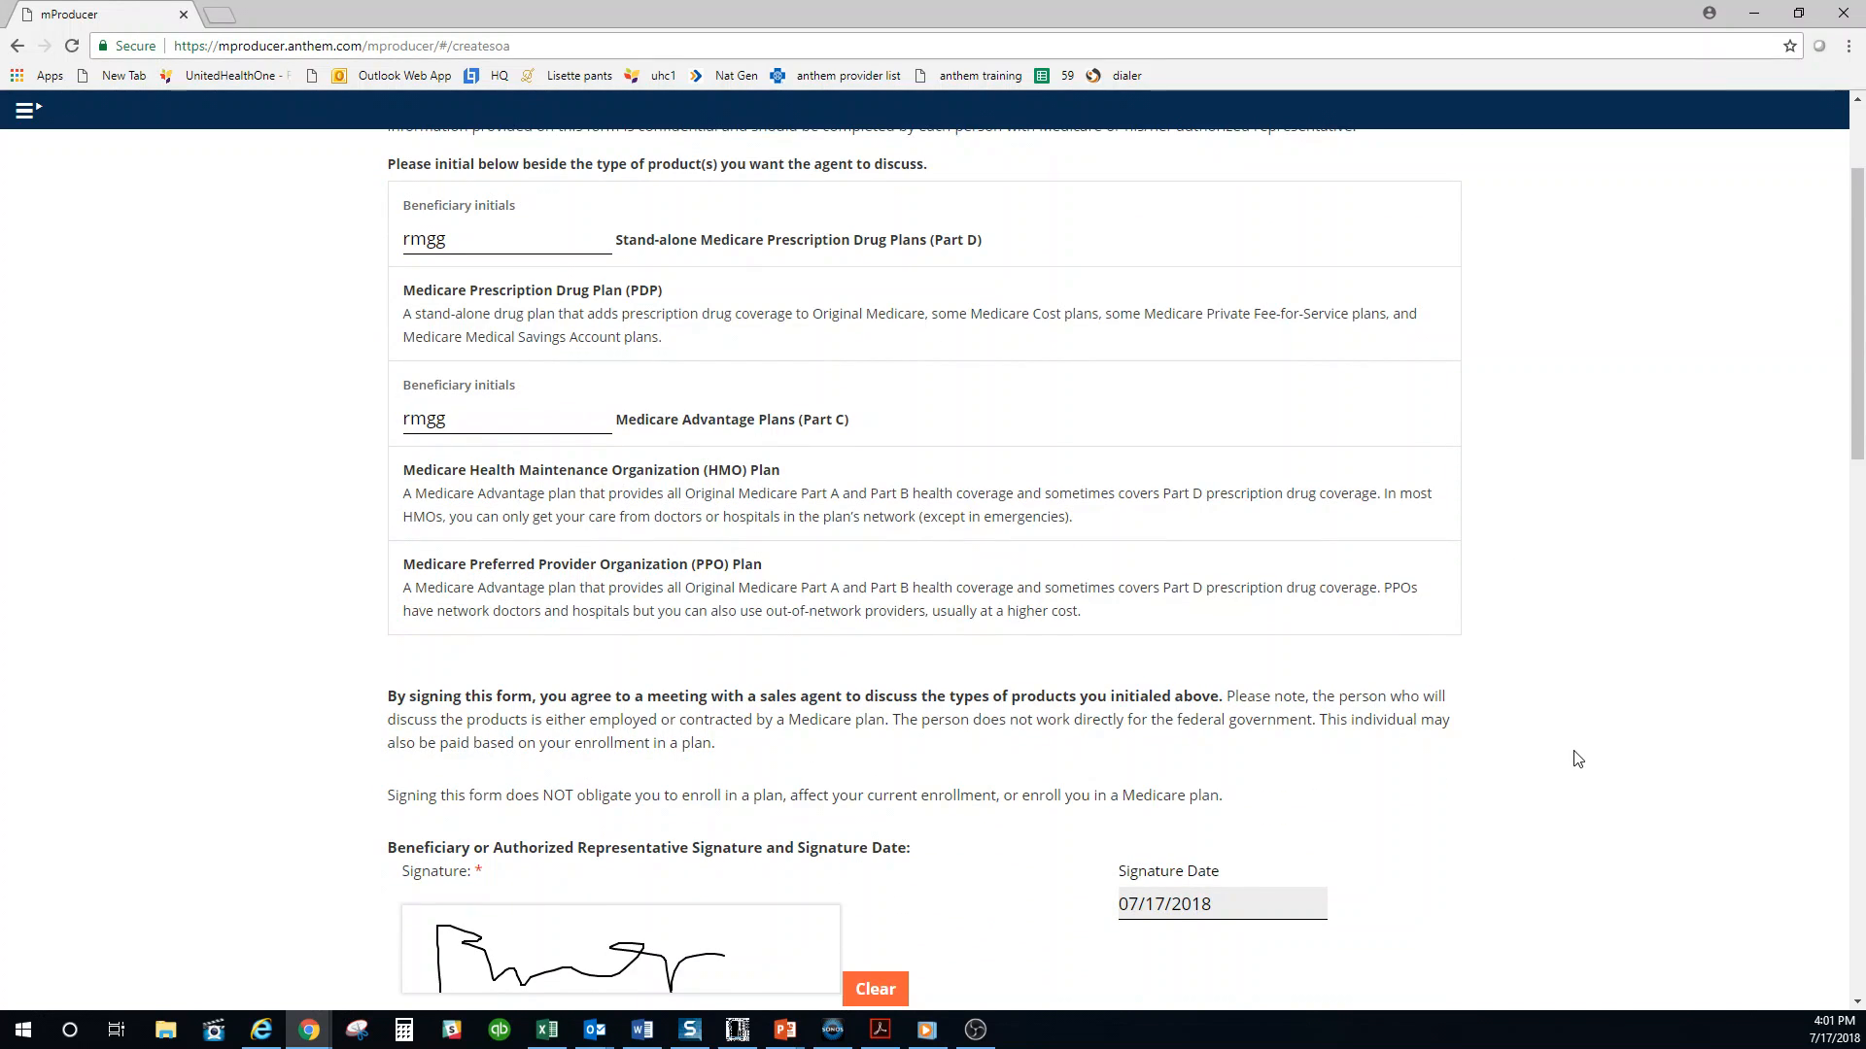
pyautogui.scroll(-4, 1579, 759)
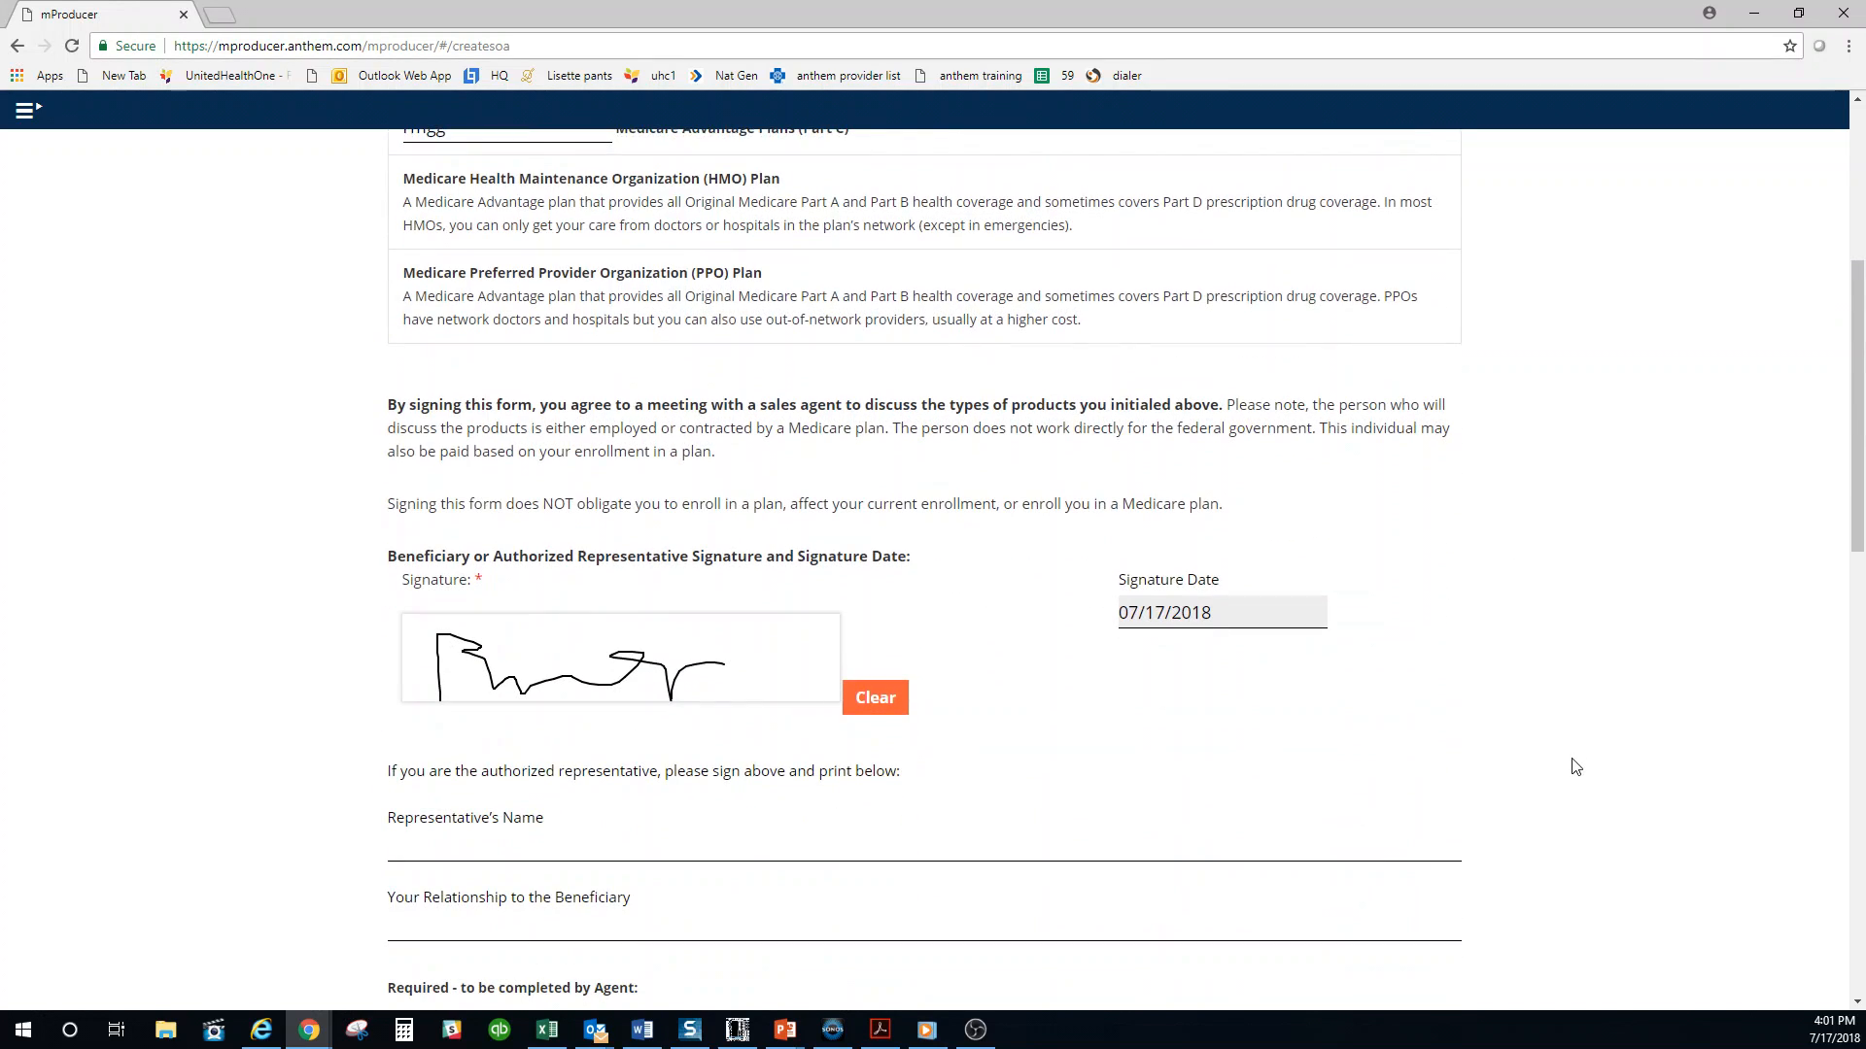
pyautogui.scroll(-6, 1575, 767)
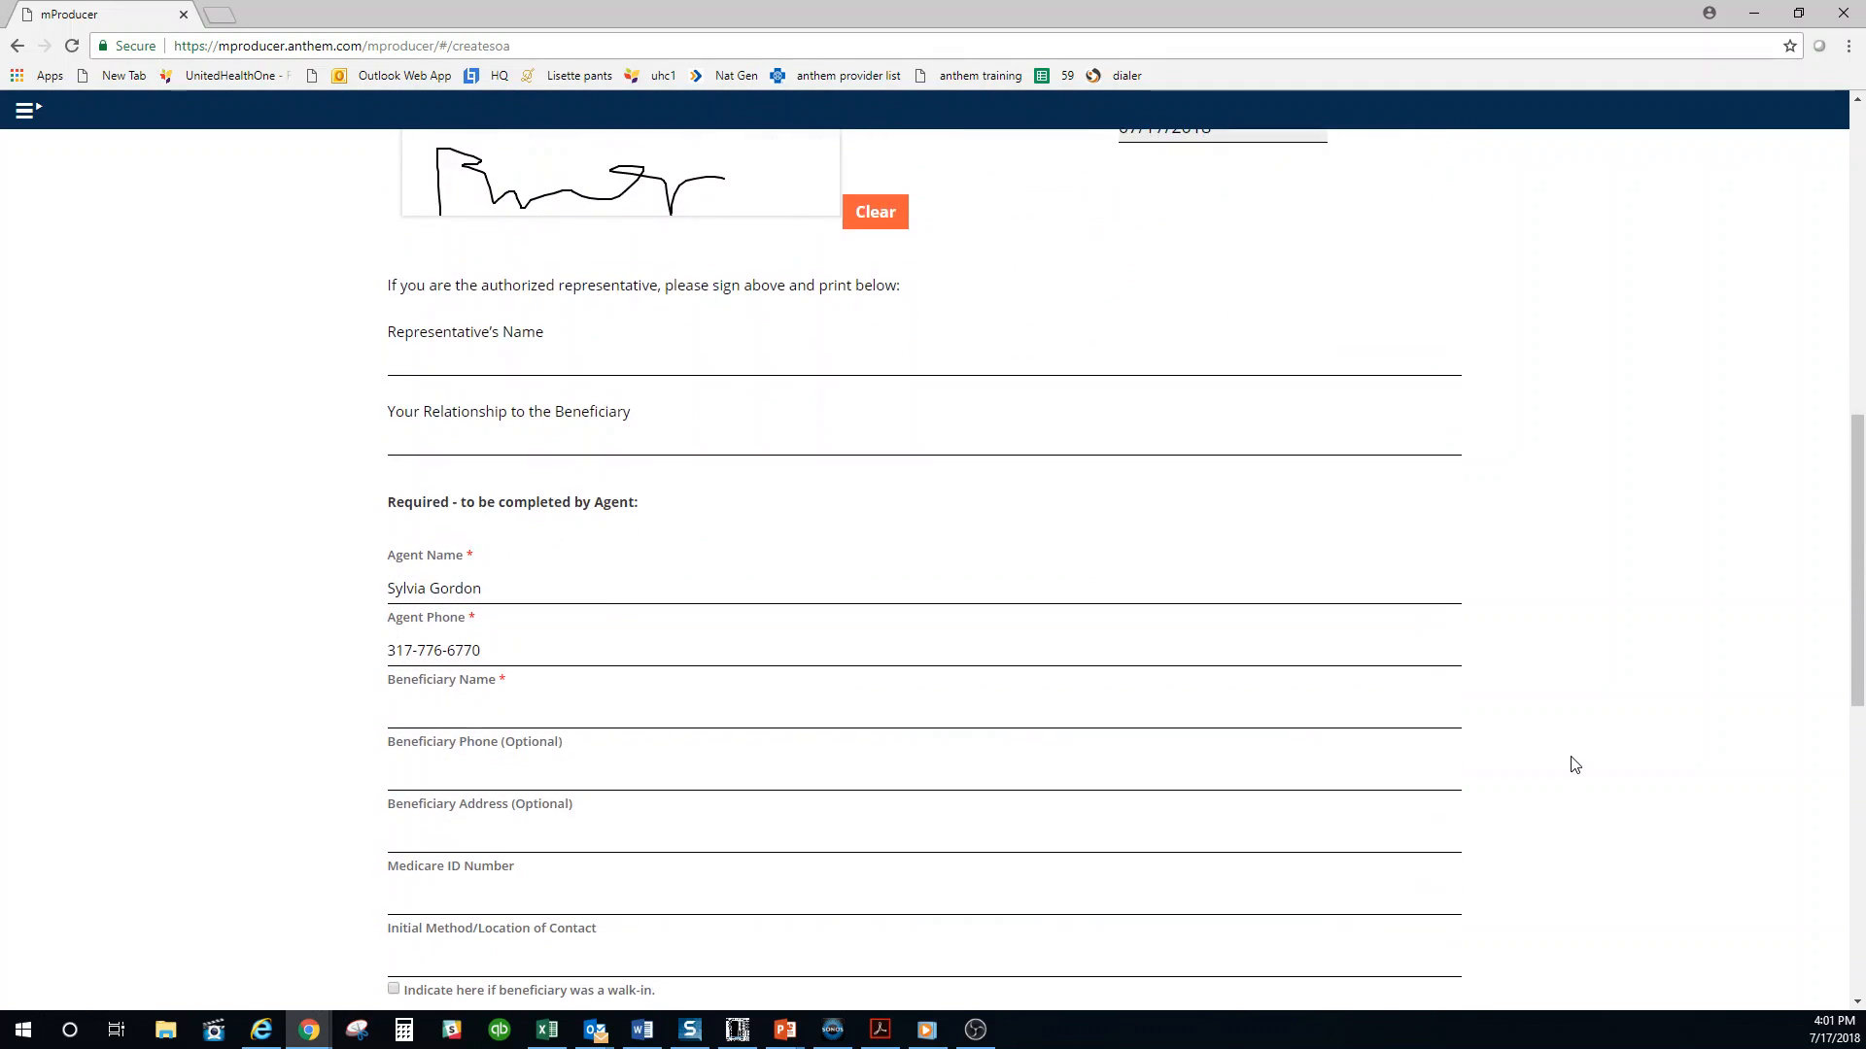
pyautogui.scroll(-3, 1575, 765)
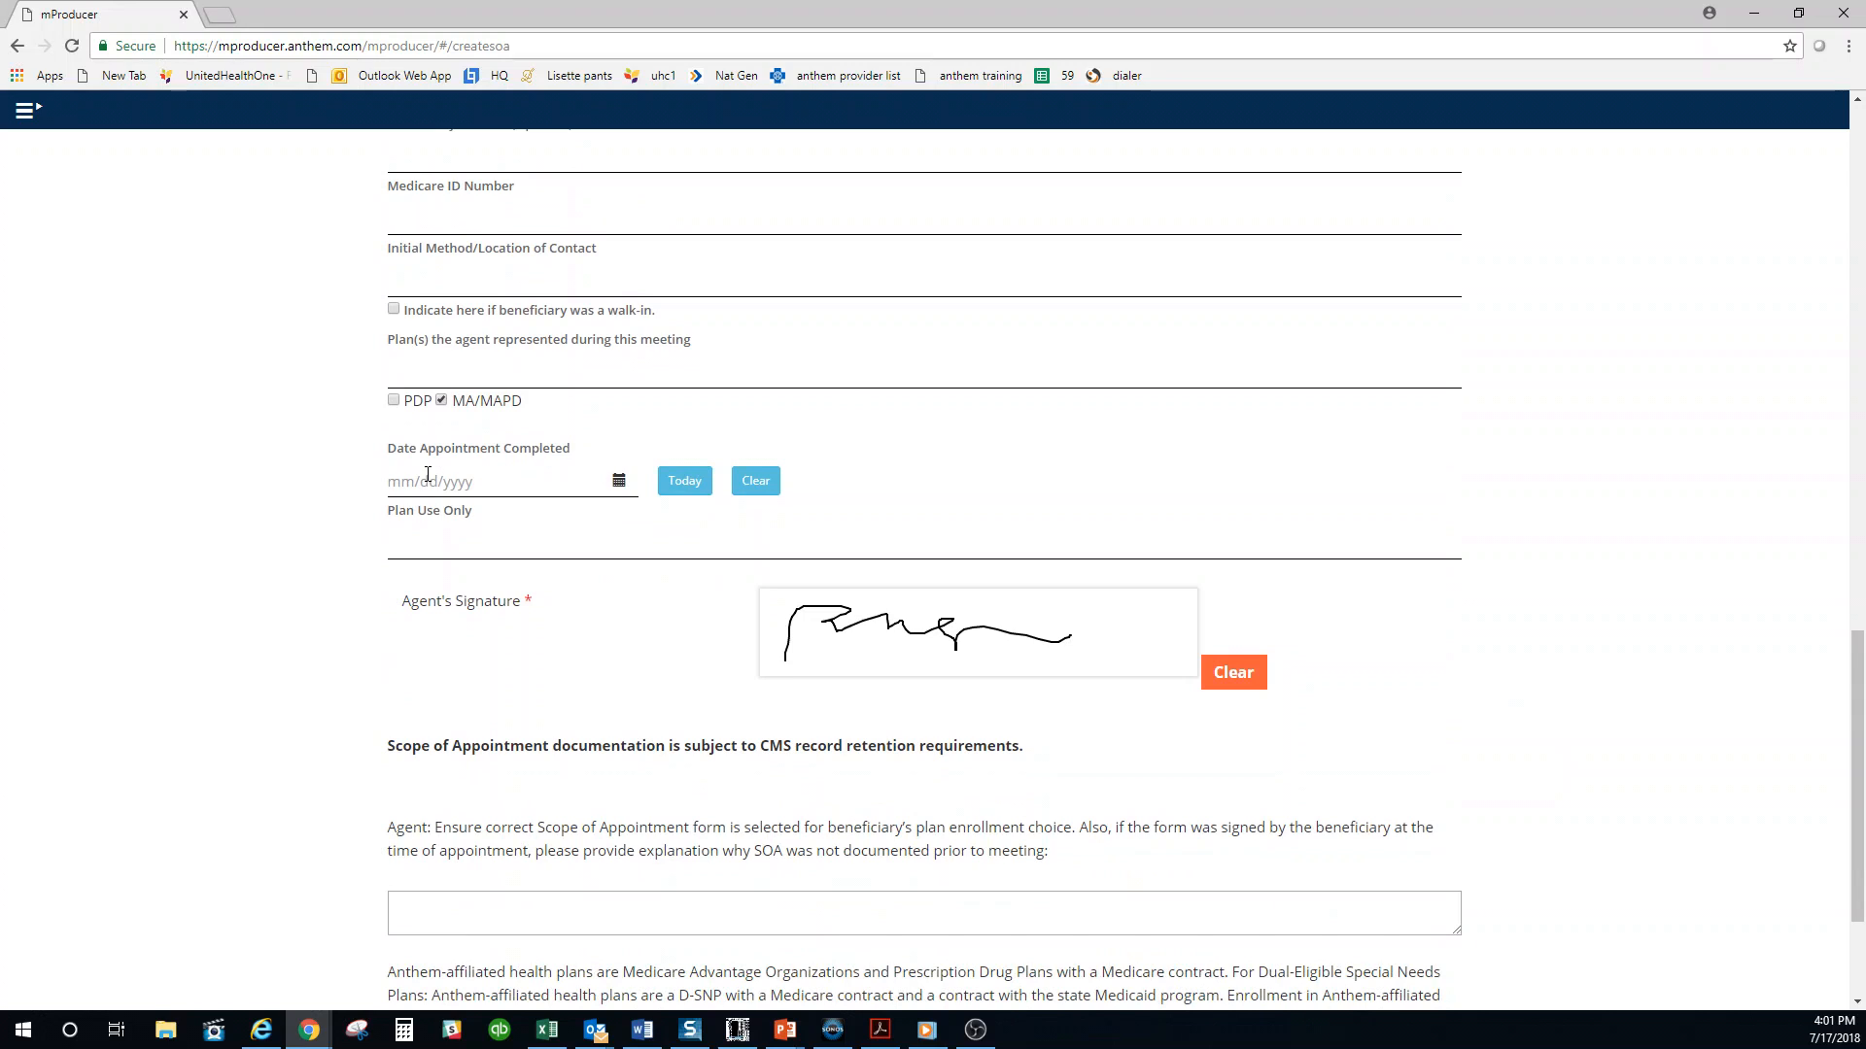
pyautogui.click(685, 483)
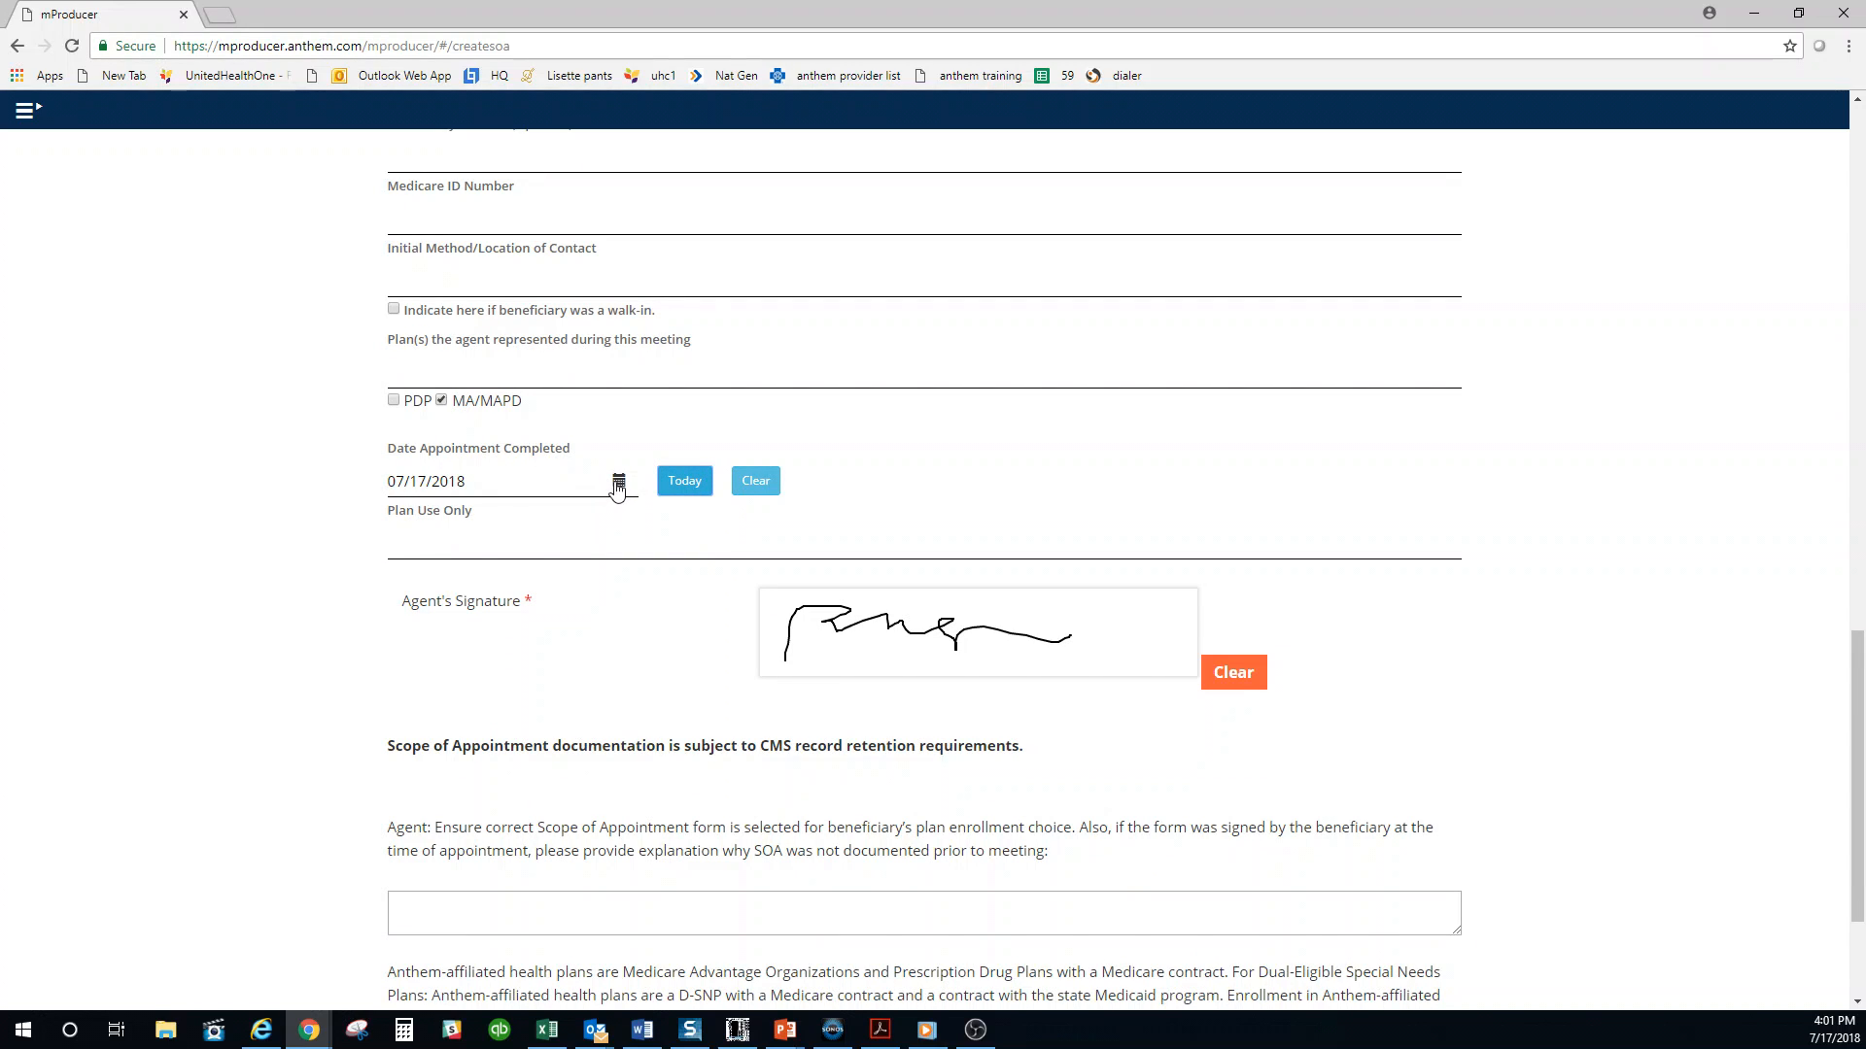
pyautogui.scroll(-3, 1287, 754)
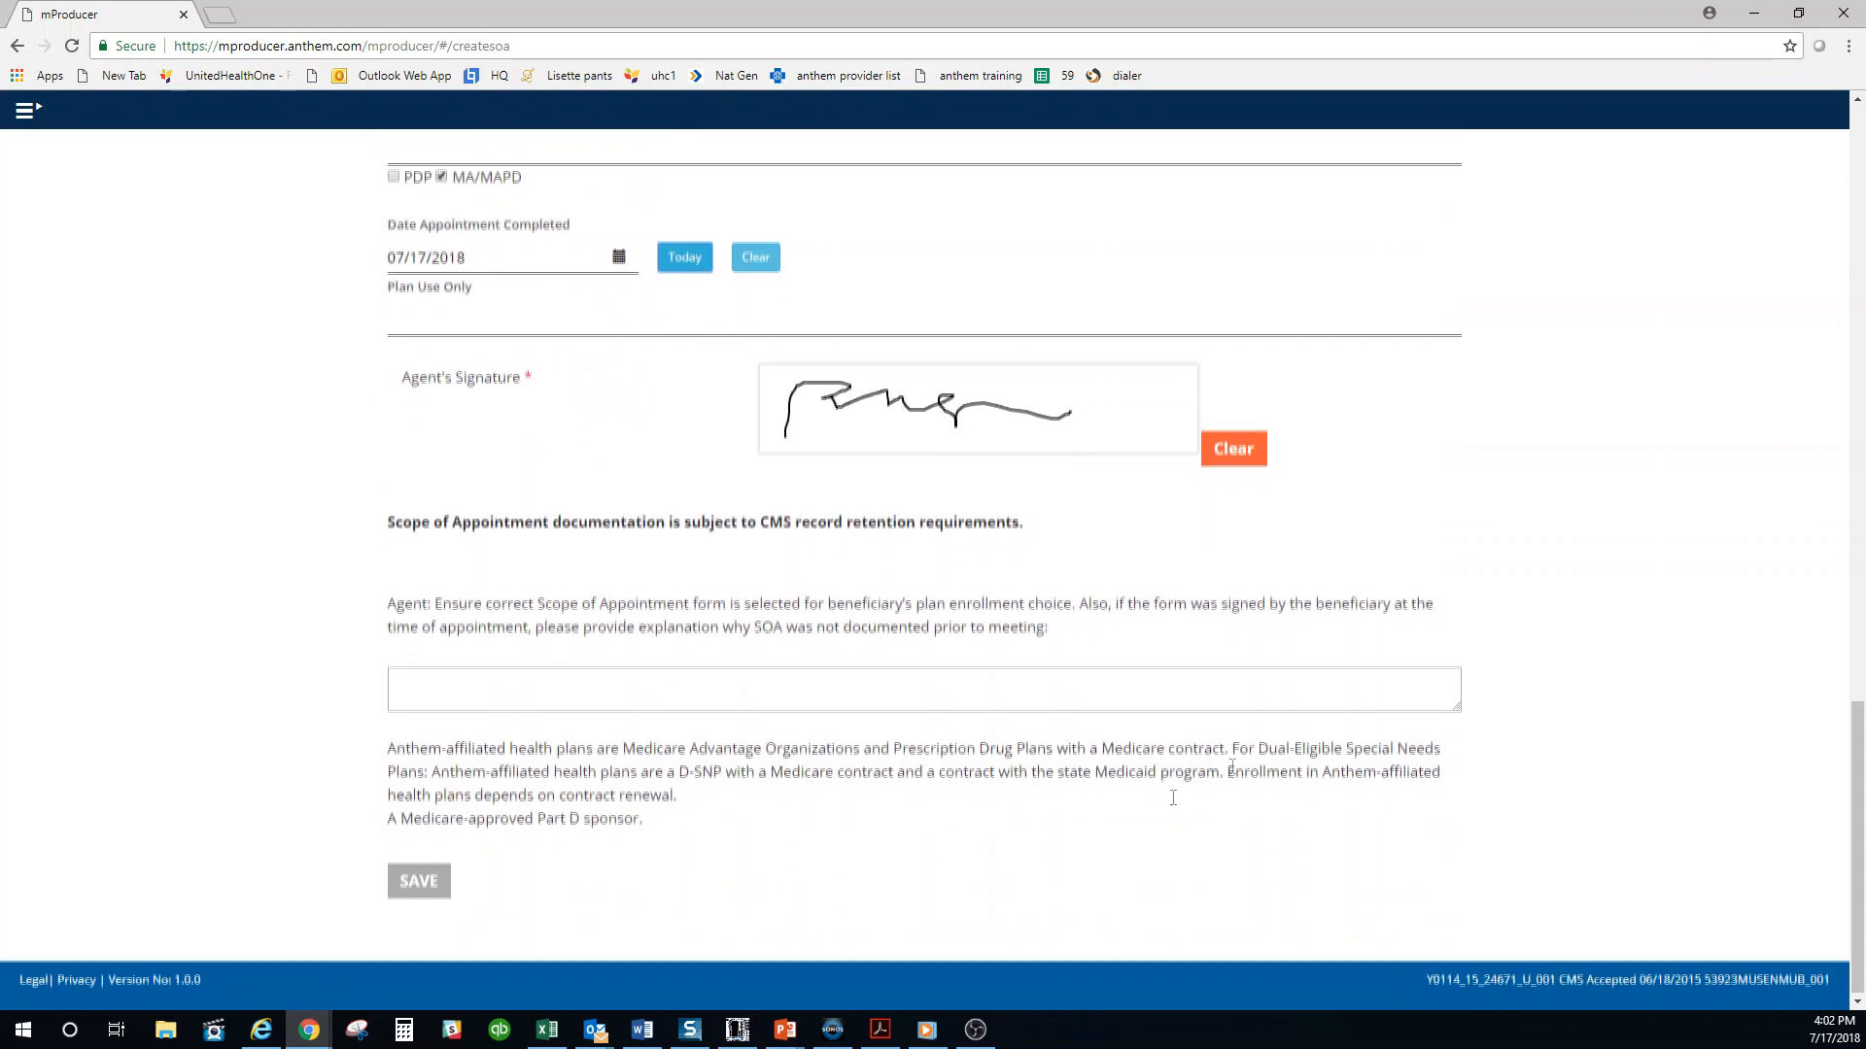
pyautogui.click(423, 882)
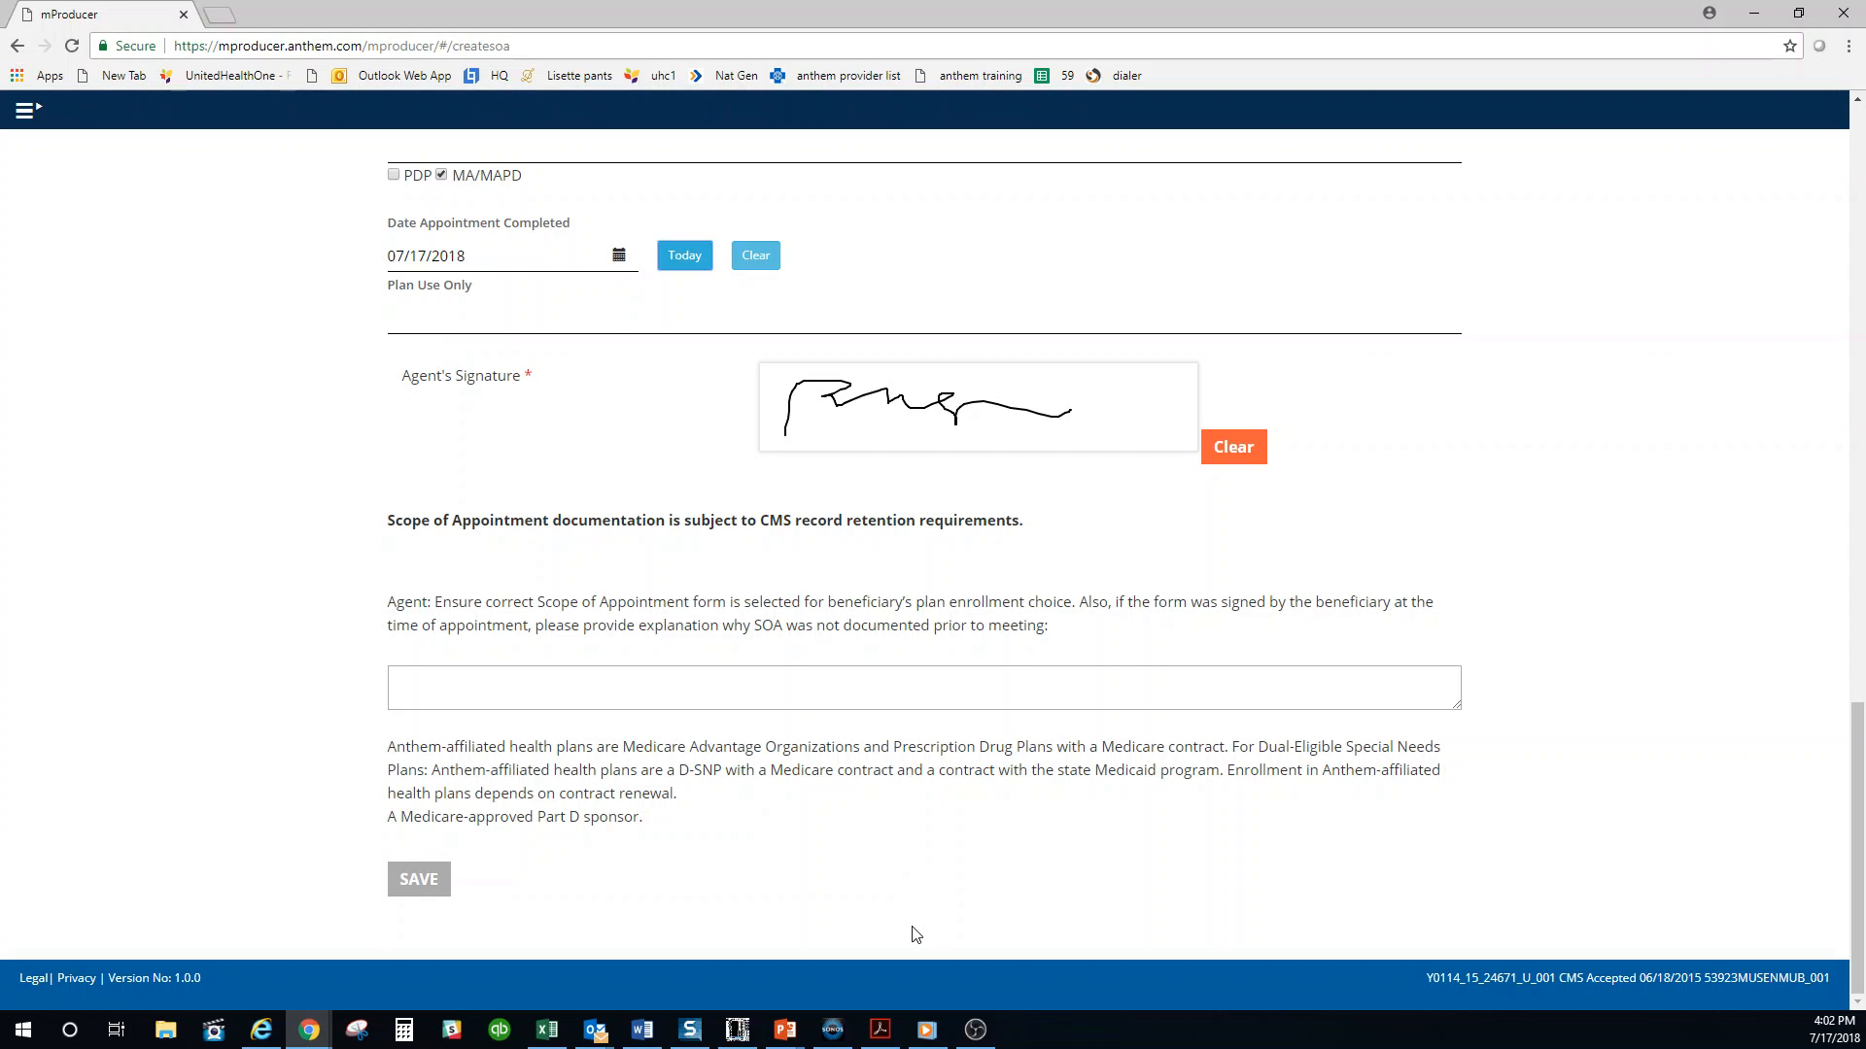
# Open the Electronic SOA List and view the document of the completed entry created 2018-07-17
pyautogui.click(26, 112)
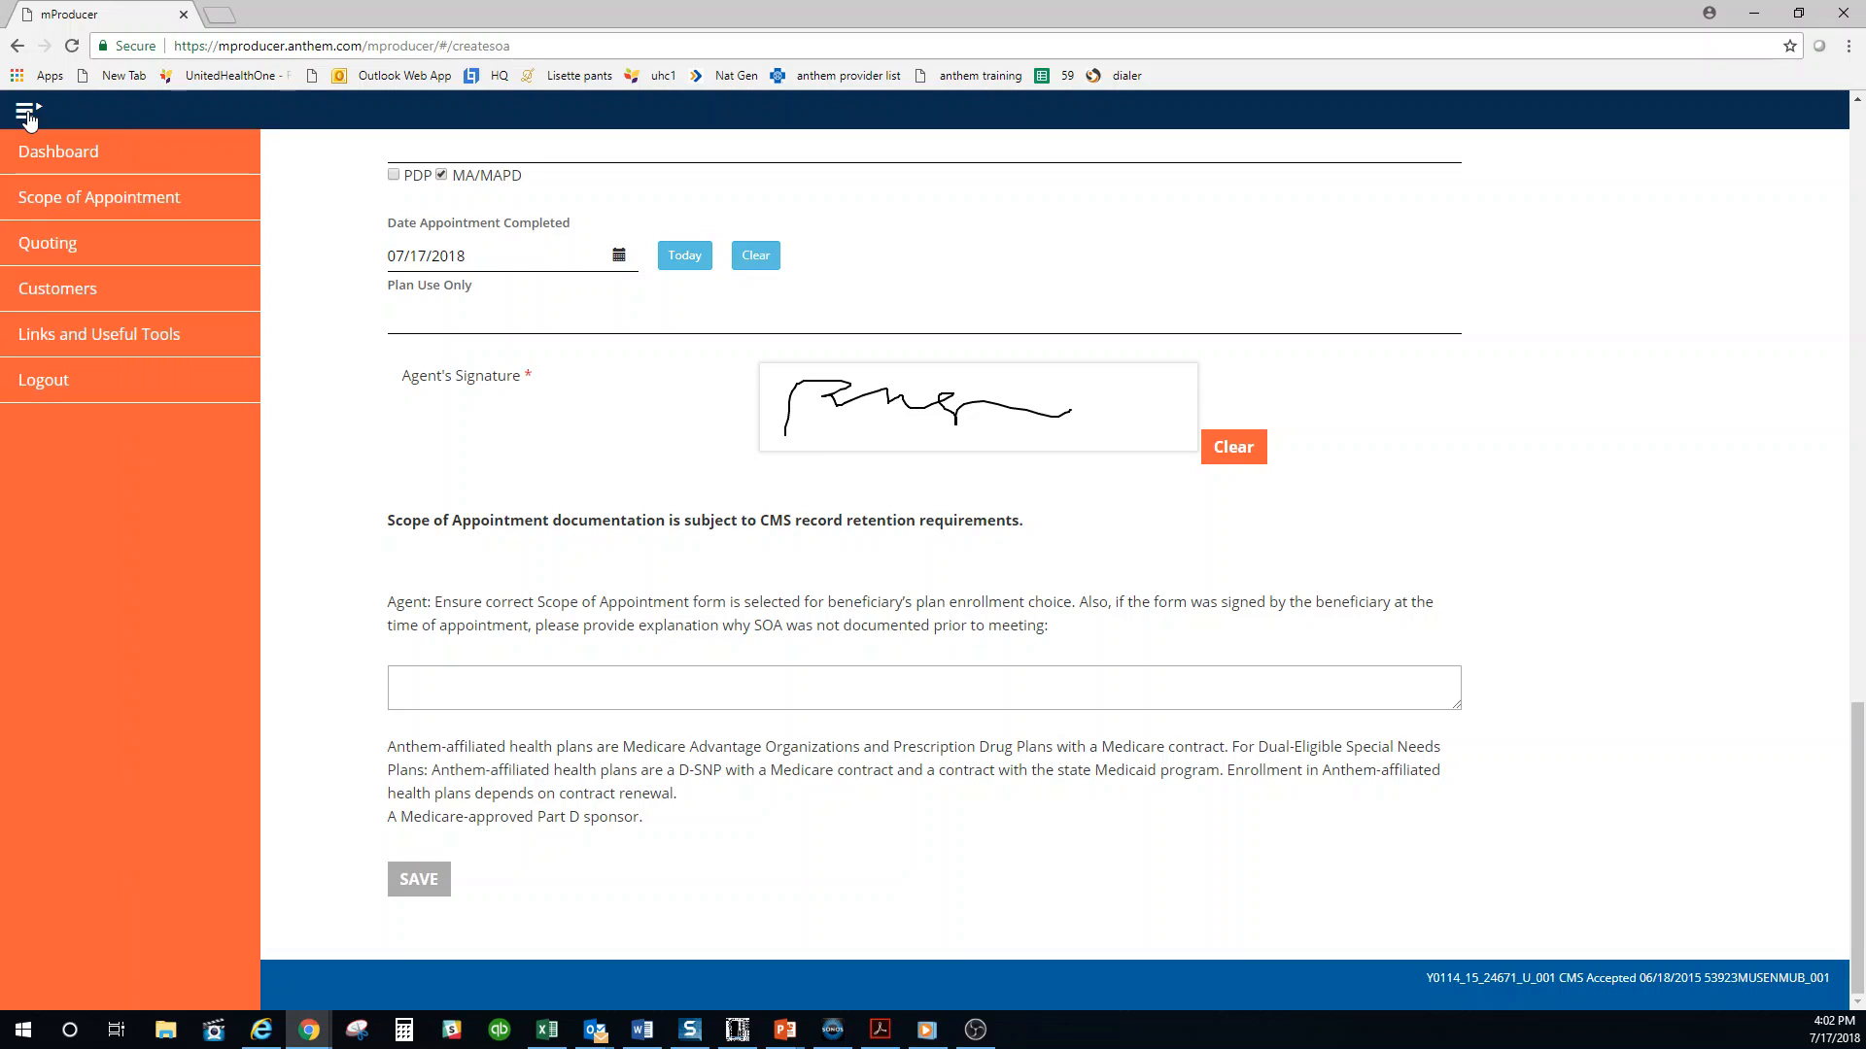
pyautogui.click(38, 200)
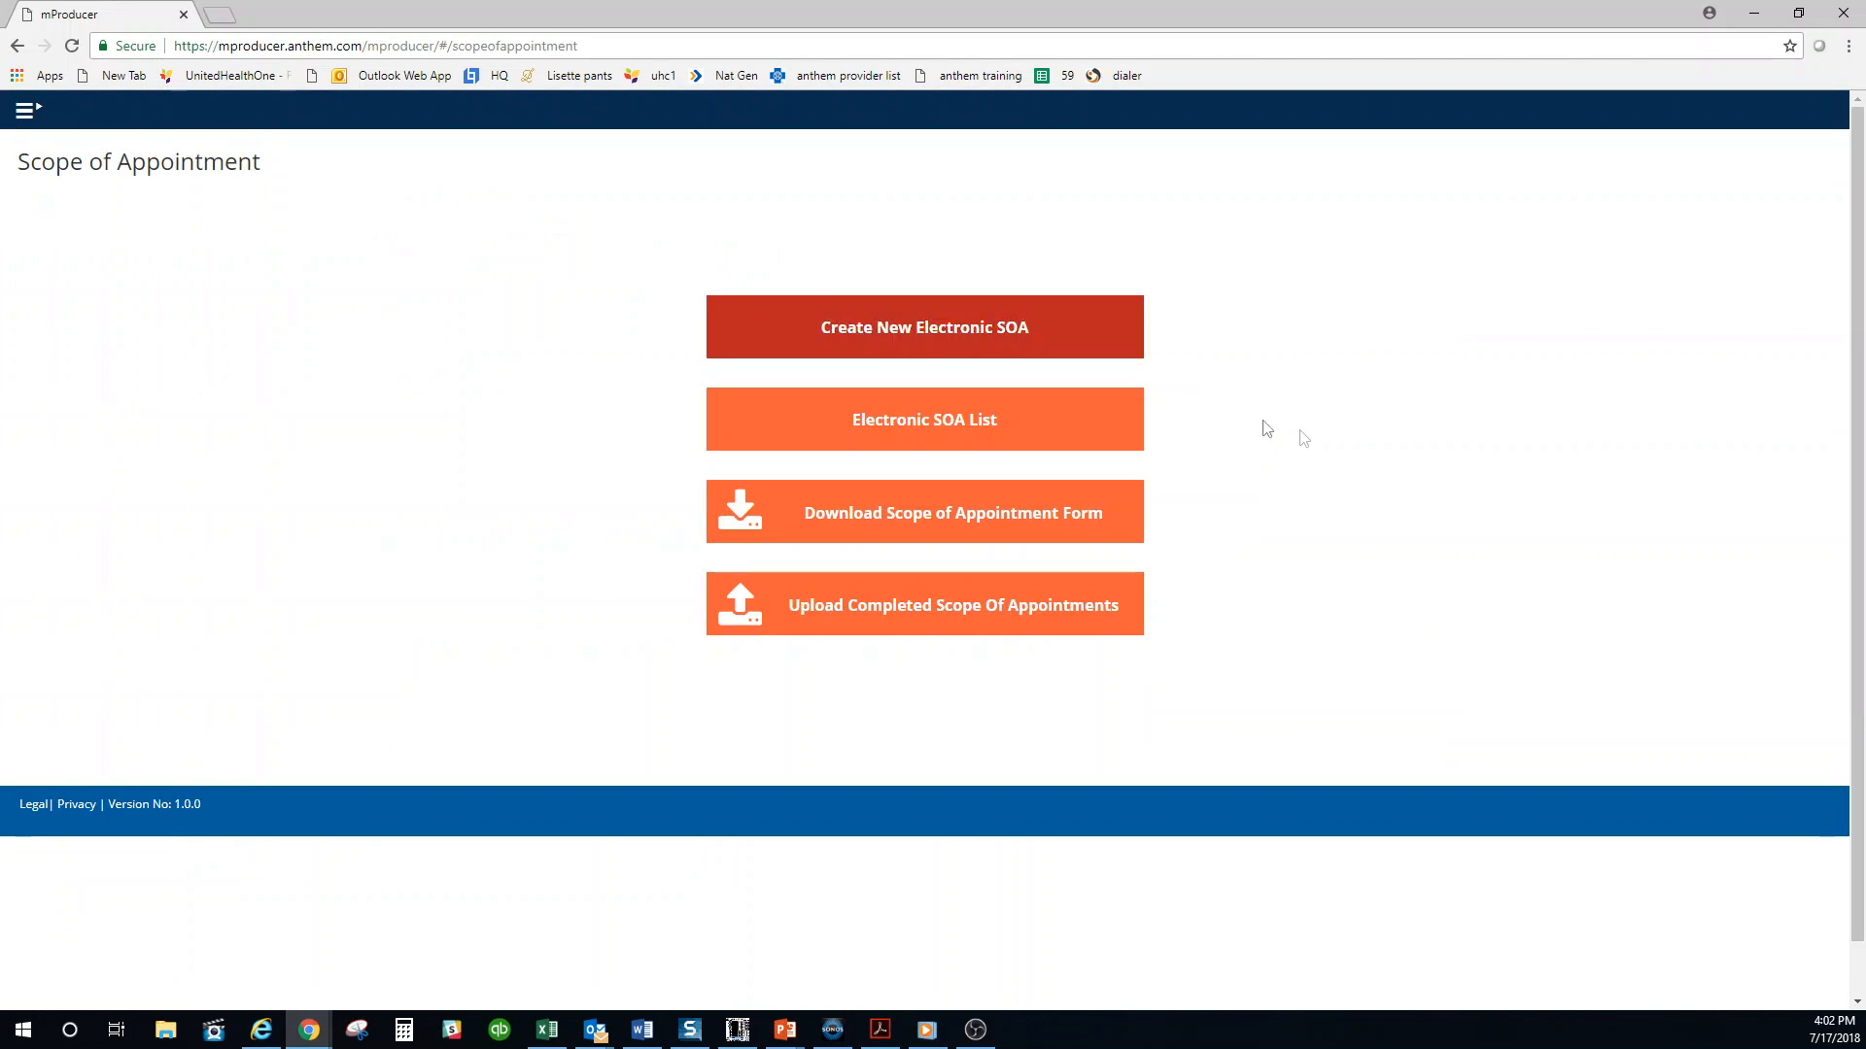
pyautogui.click(948, 425)
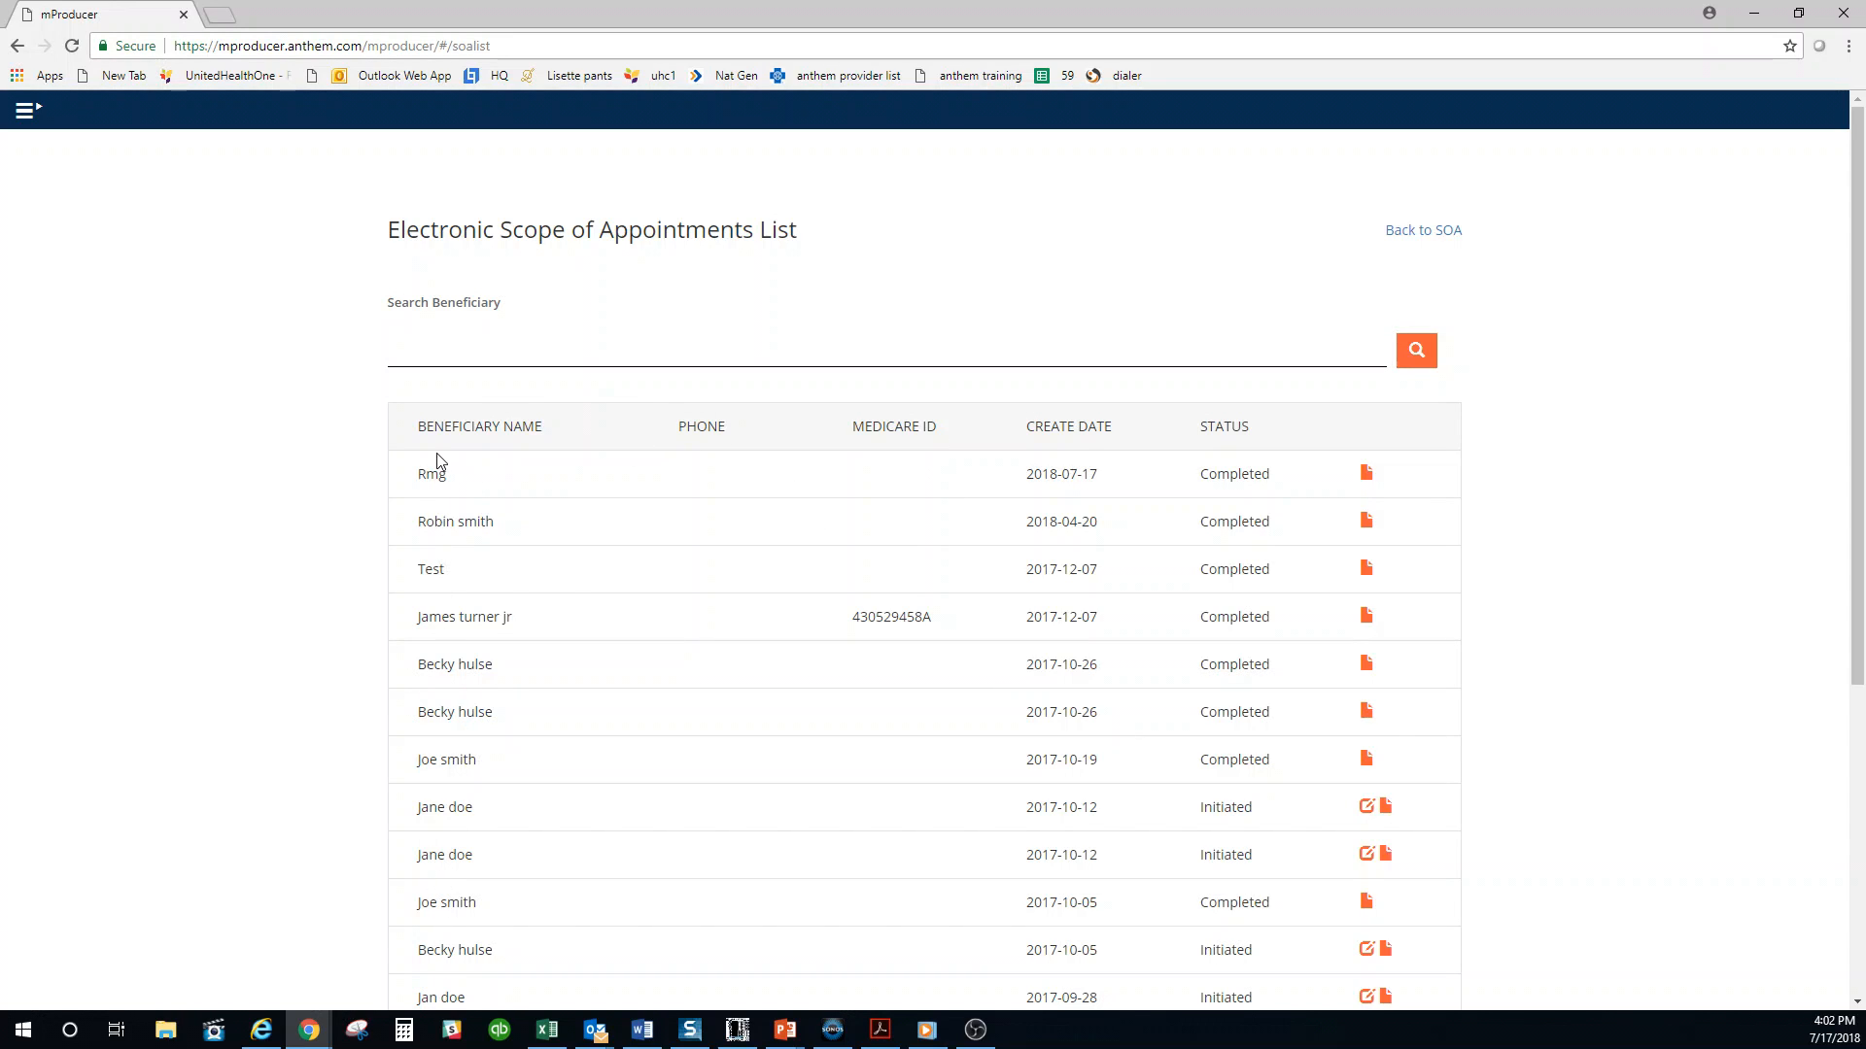
pyautogui.click(1366, 475)
# Open the Quoting page and enter ZIP code 46062 with coverage beginning 08/01/2018
pyautogui.click(27, 114)
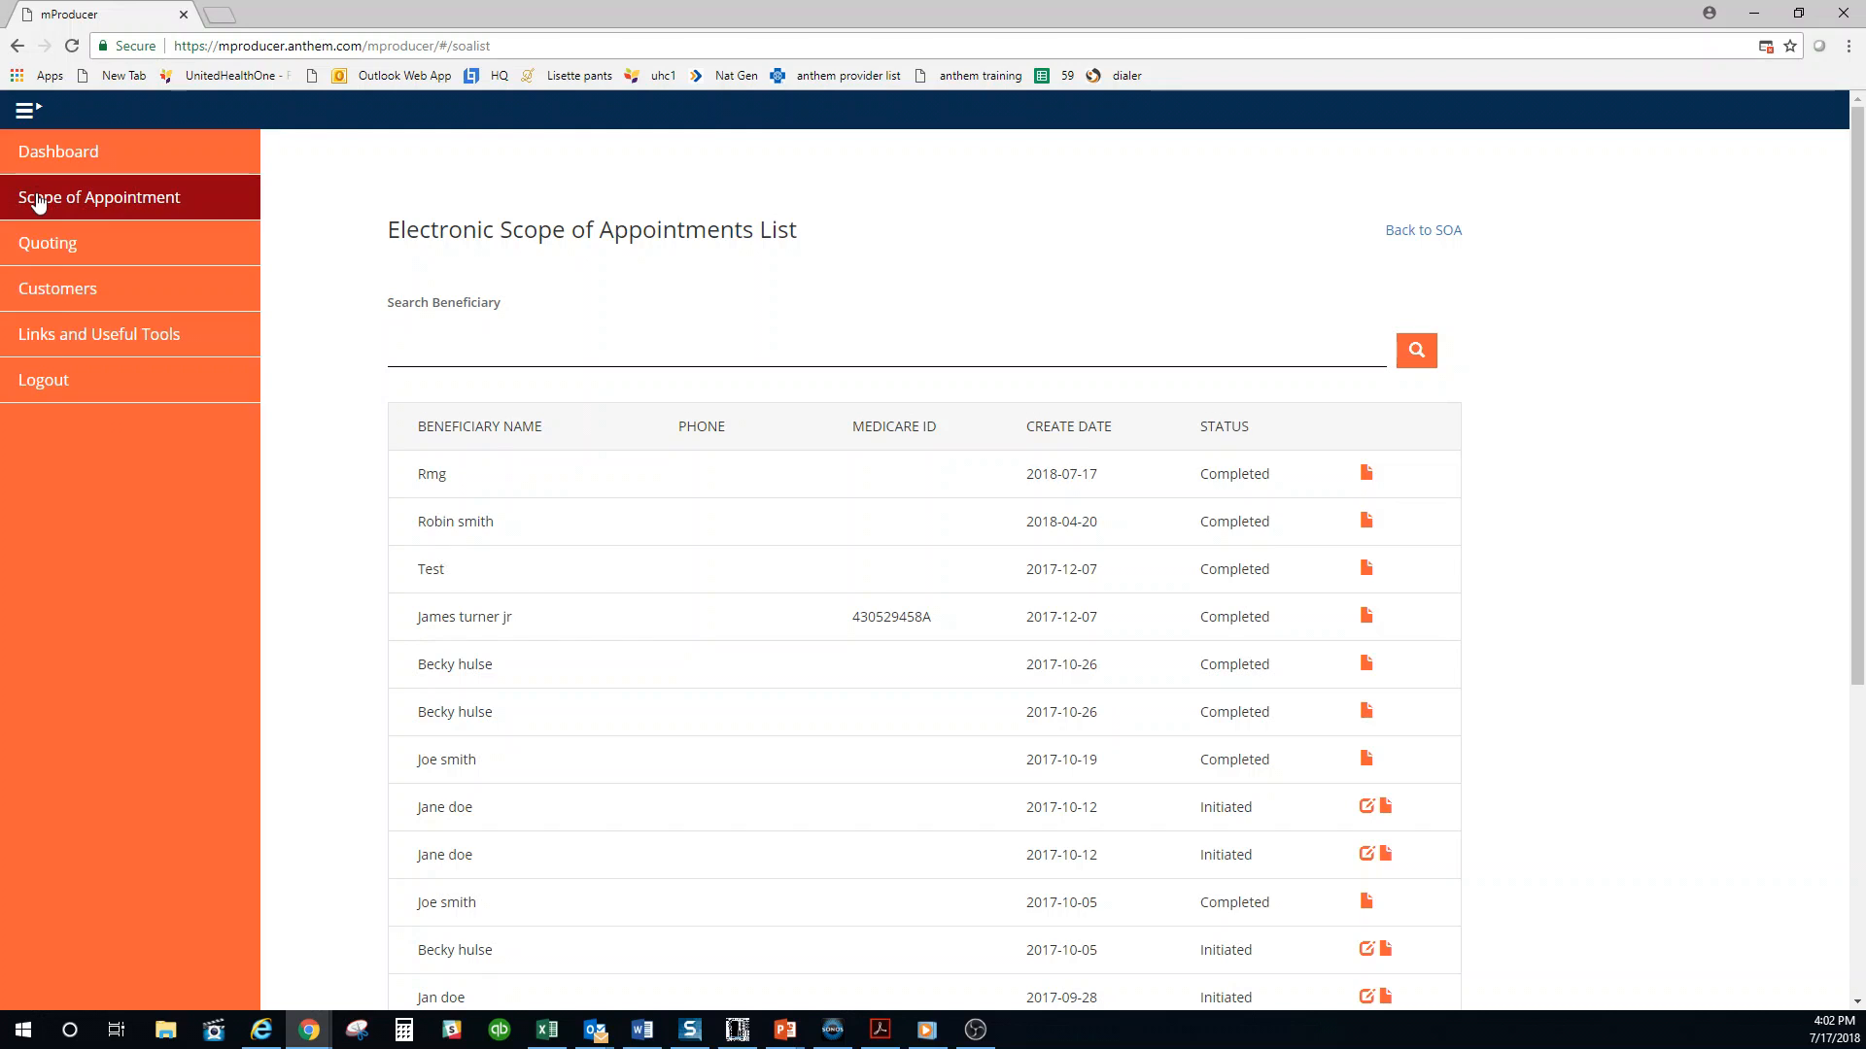
pyautogui.click(43, 251)
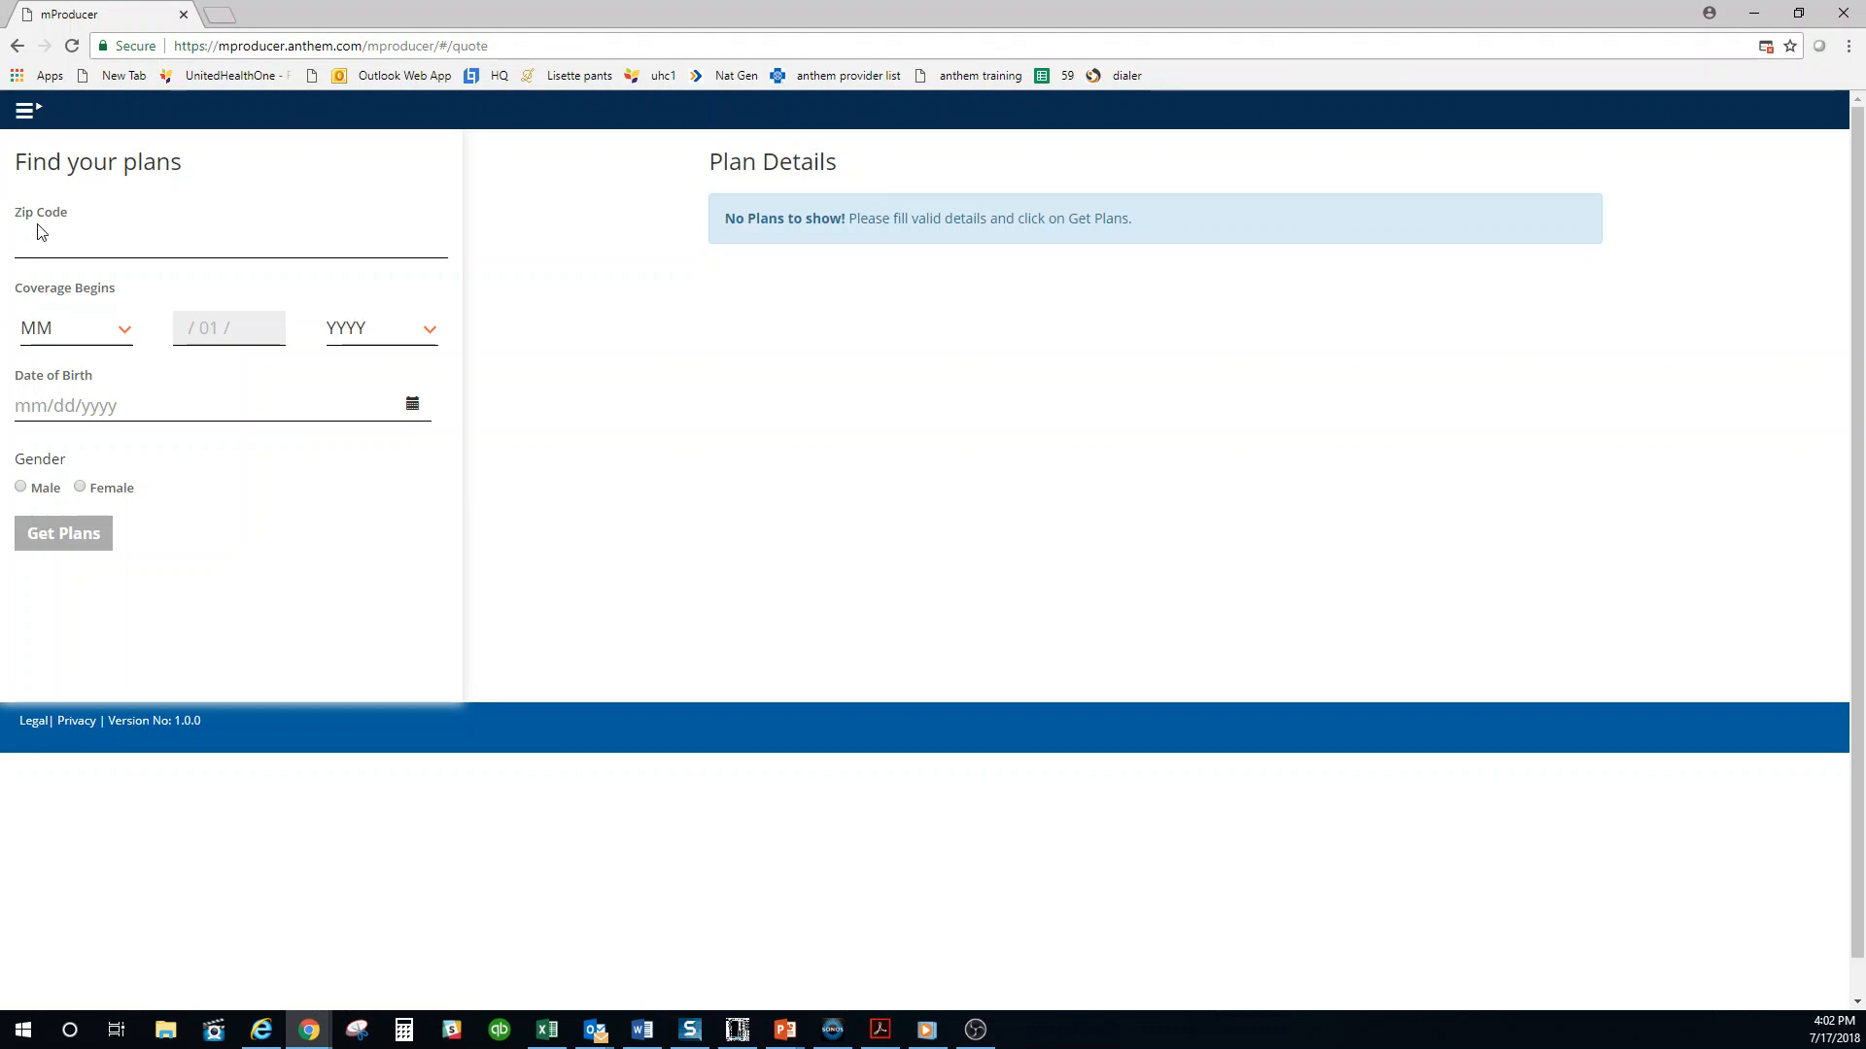
pyautogui.click(41, 233)
pyautogui.click(26, 271)
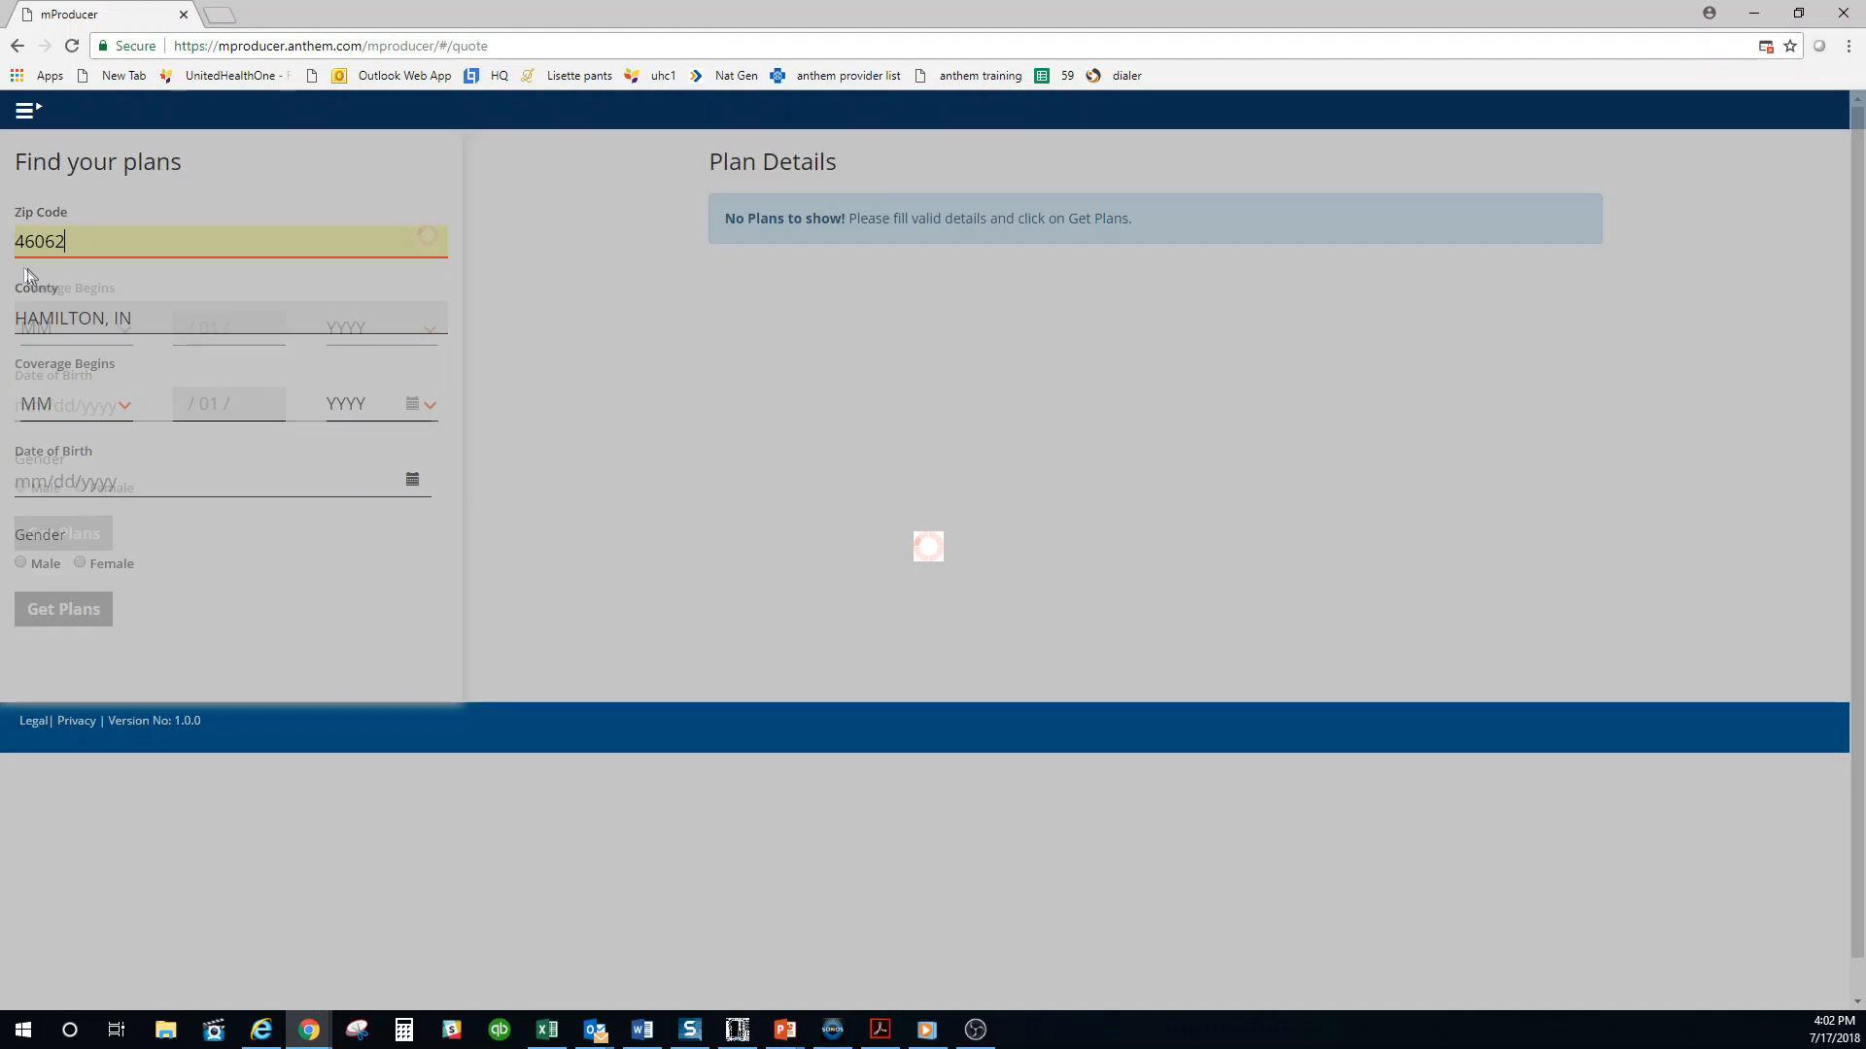
pyautogui.click(124, 408)
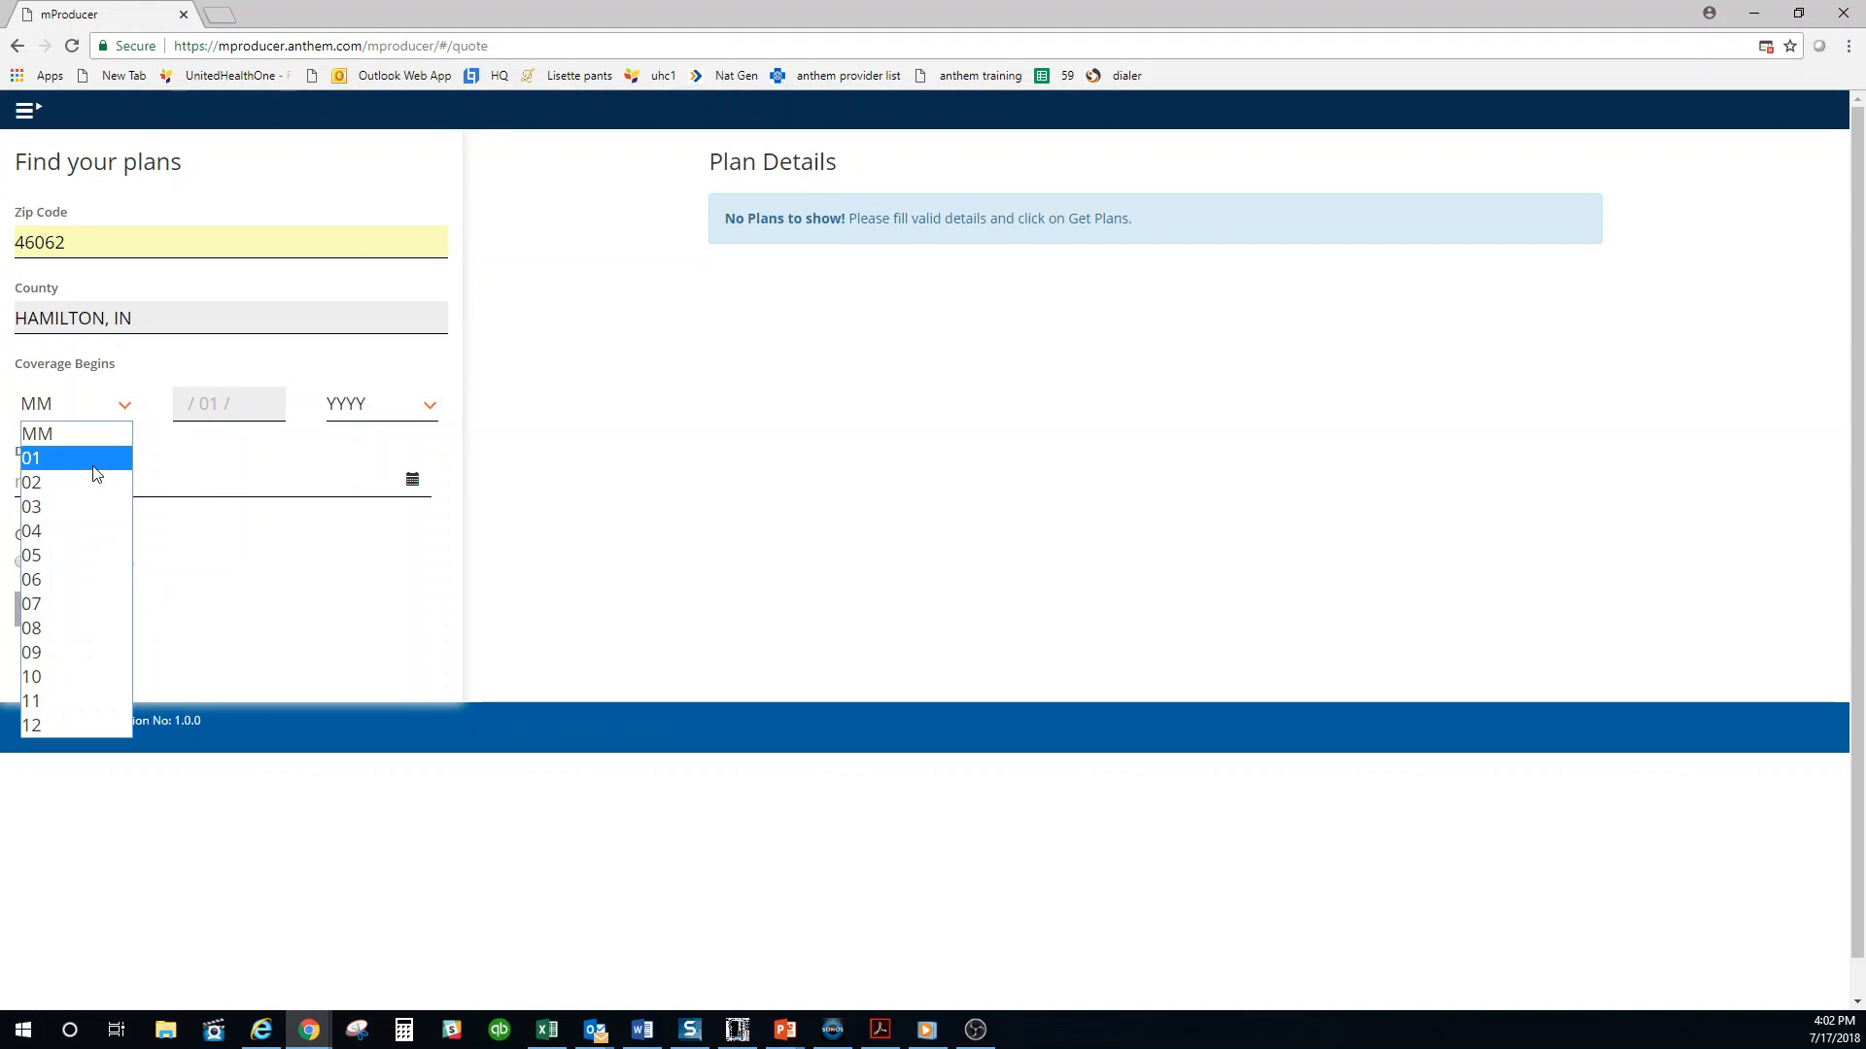
pyautogui.click(95, 620)
pyautogui.click(429, 412)
pyautogui.click(388, 462)
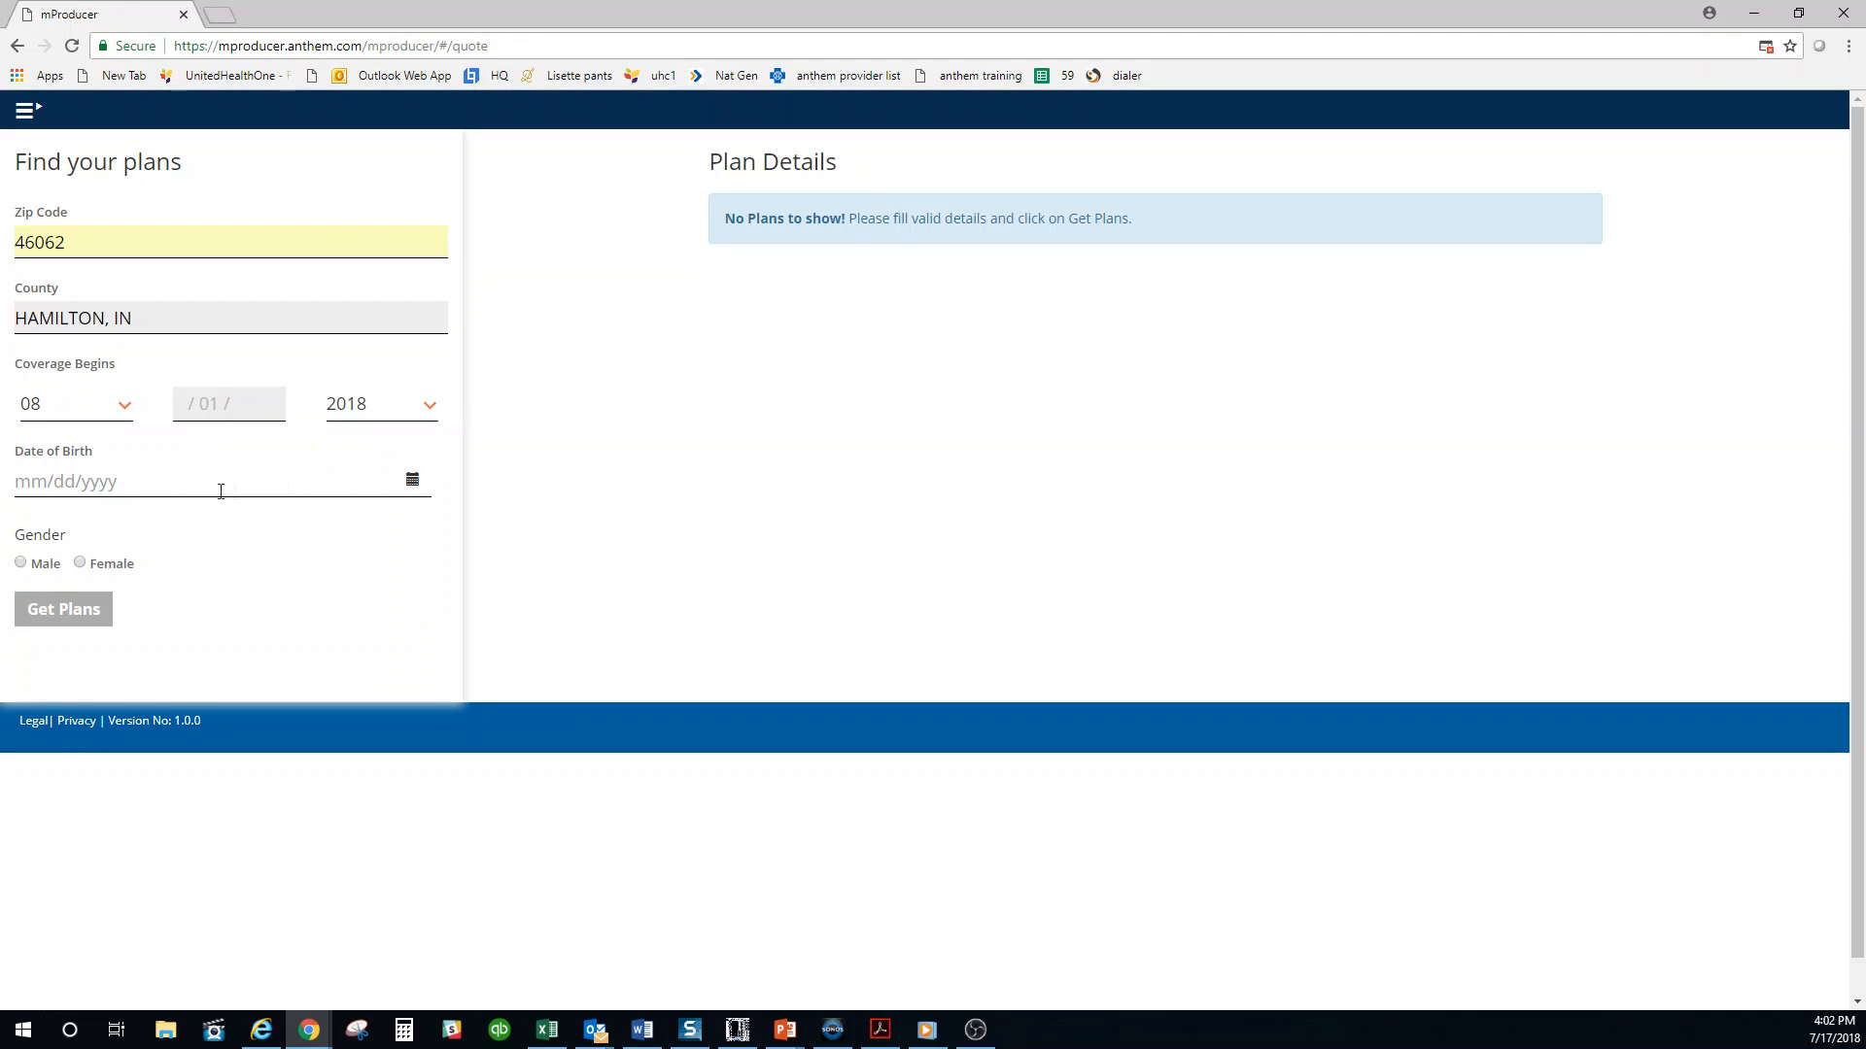
# Enter the customer's date of birth, set the gender to Female and get the available plans
pyautogui.click(354, 476)
pyautogui.click(86, 532)
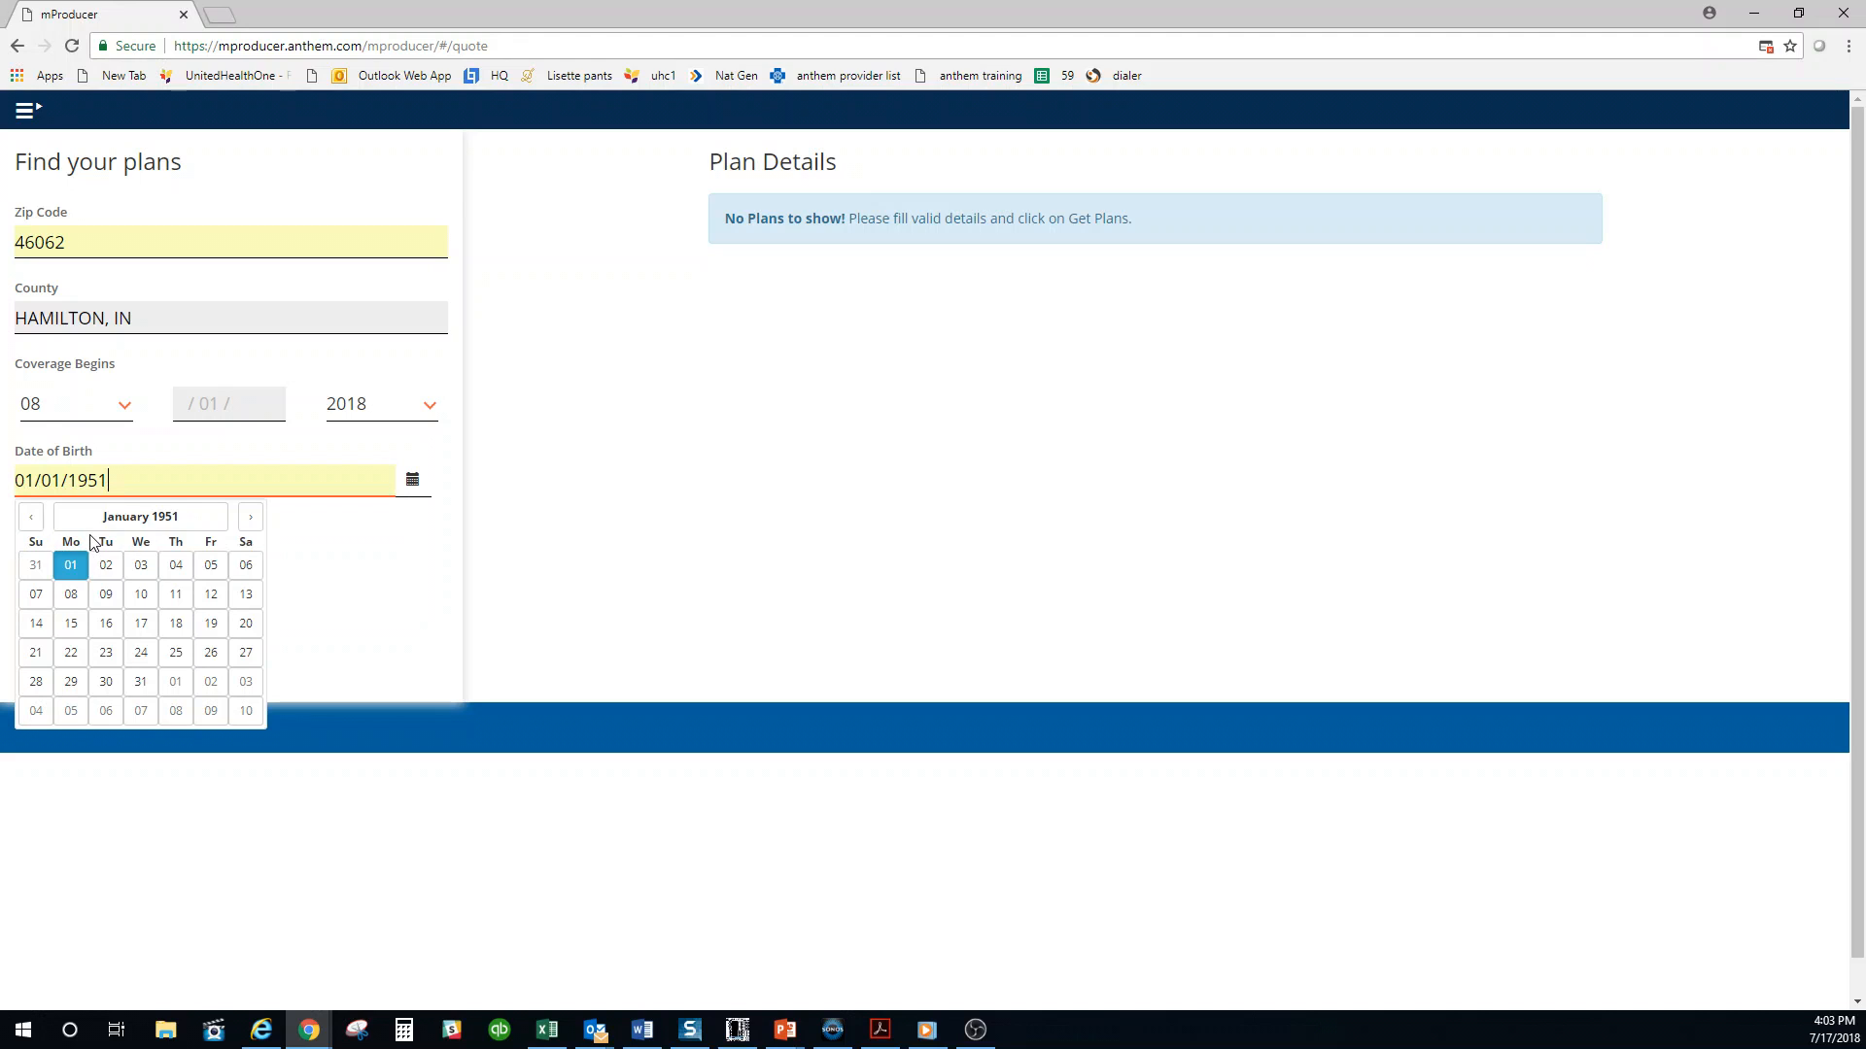
pyautogui.click(320, 630)
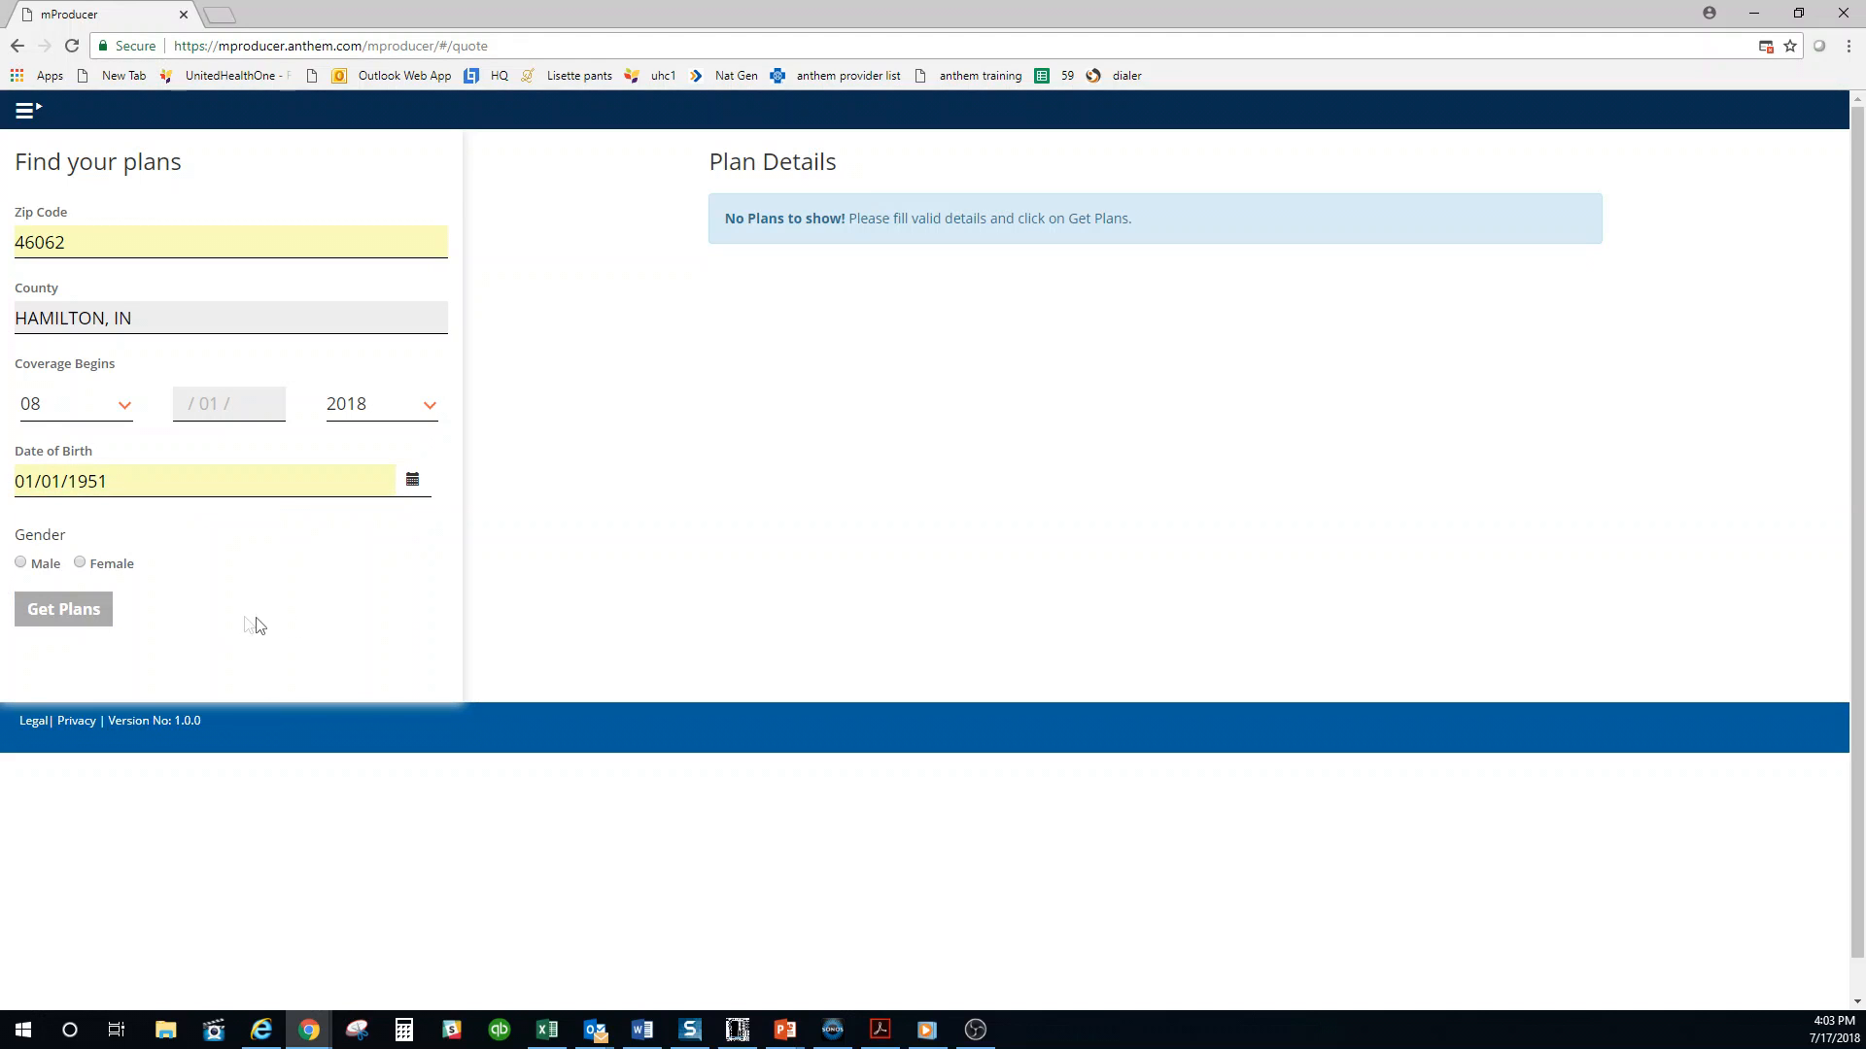
pyautogui.click(80, 562)
pyautogui.click(85, 612)
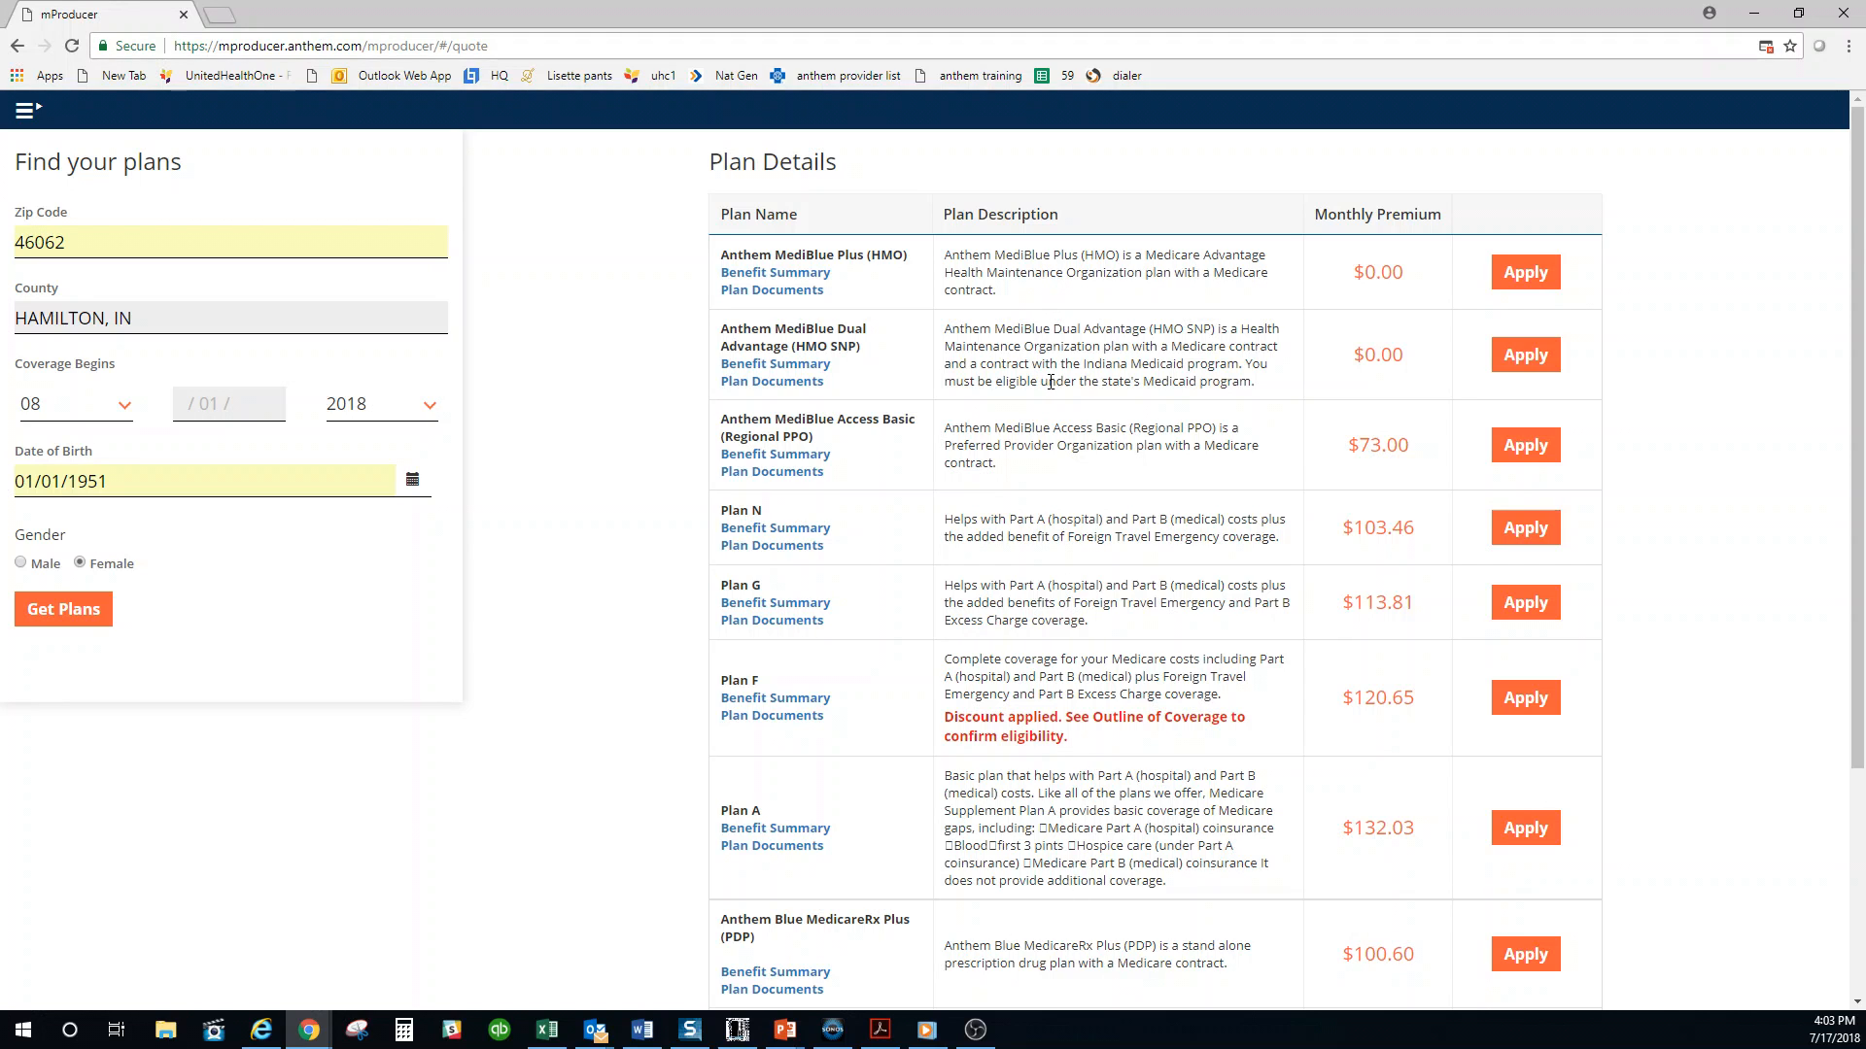
# Apply for Anthem MediBlue Plus (HMO) without selecting additional coverage and choose BENEFIT PLANS OF AMERICA INC as the parent agency
pyautogui.click(1524, 273)
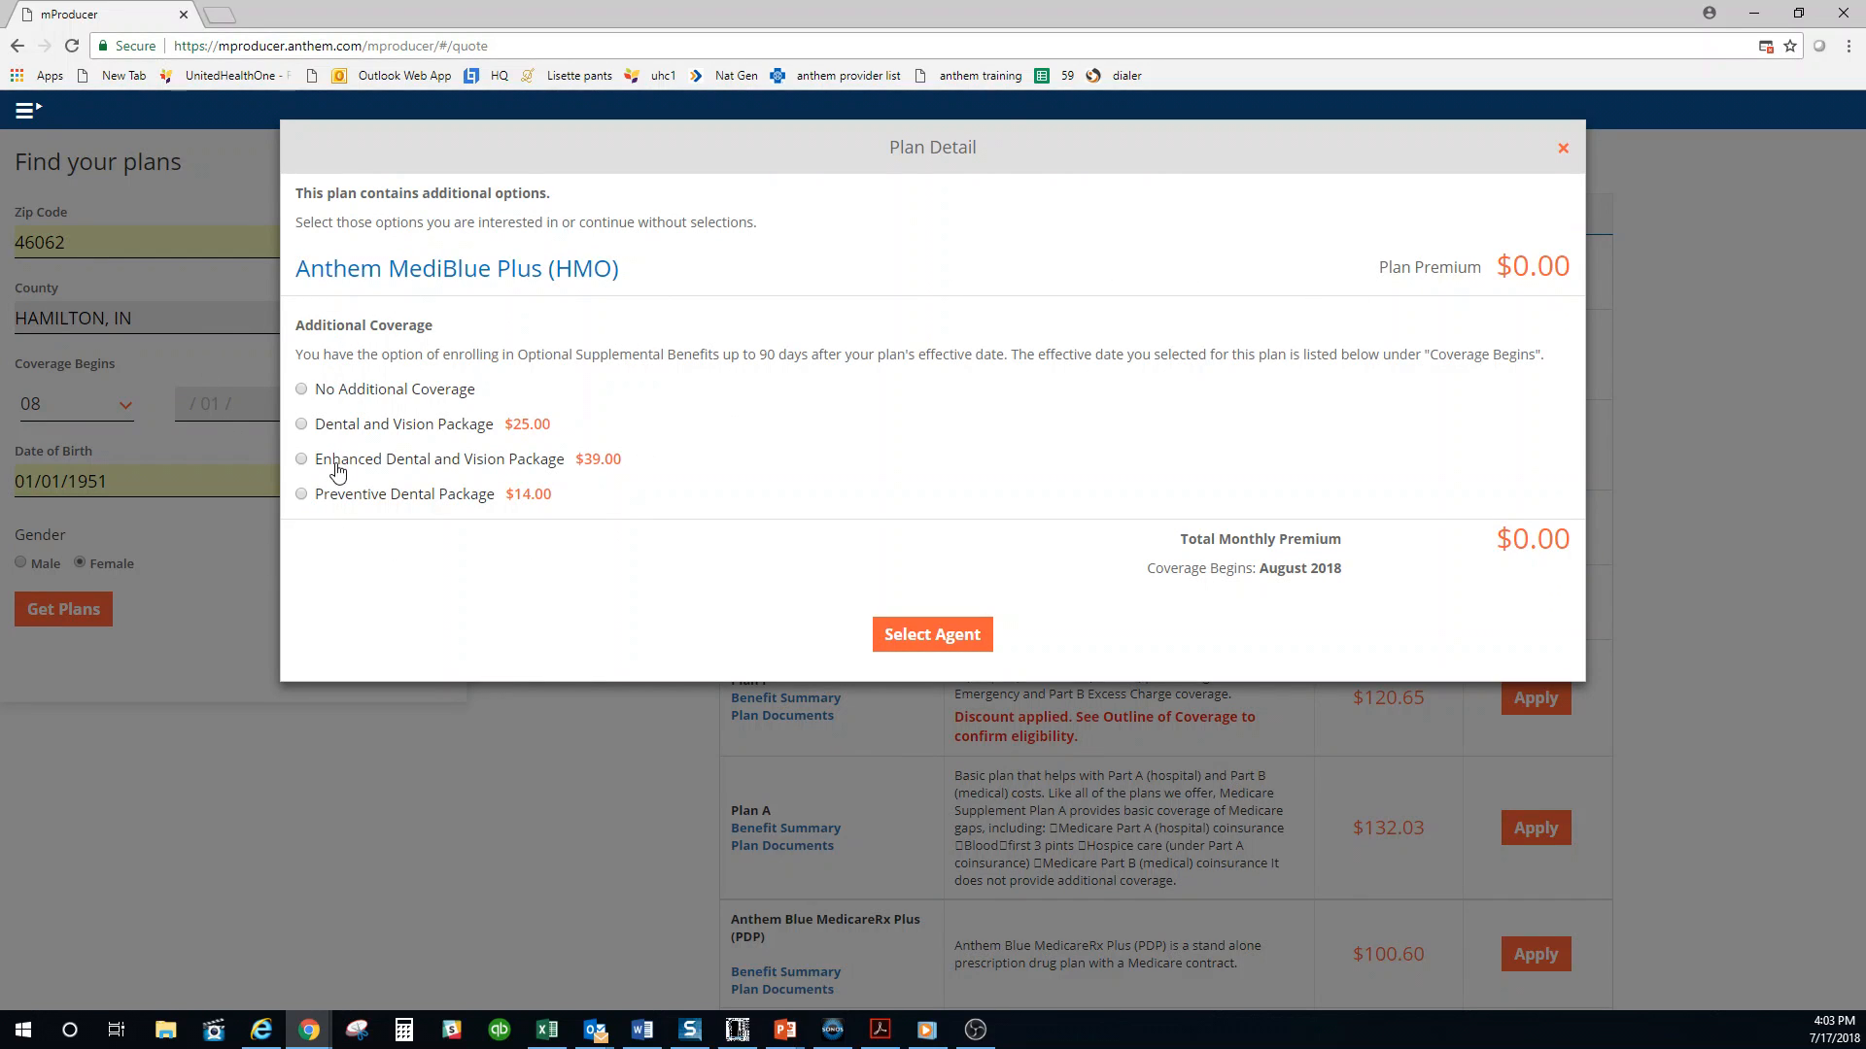
pyautogui.click(920, 646)
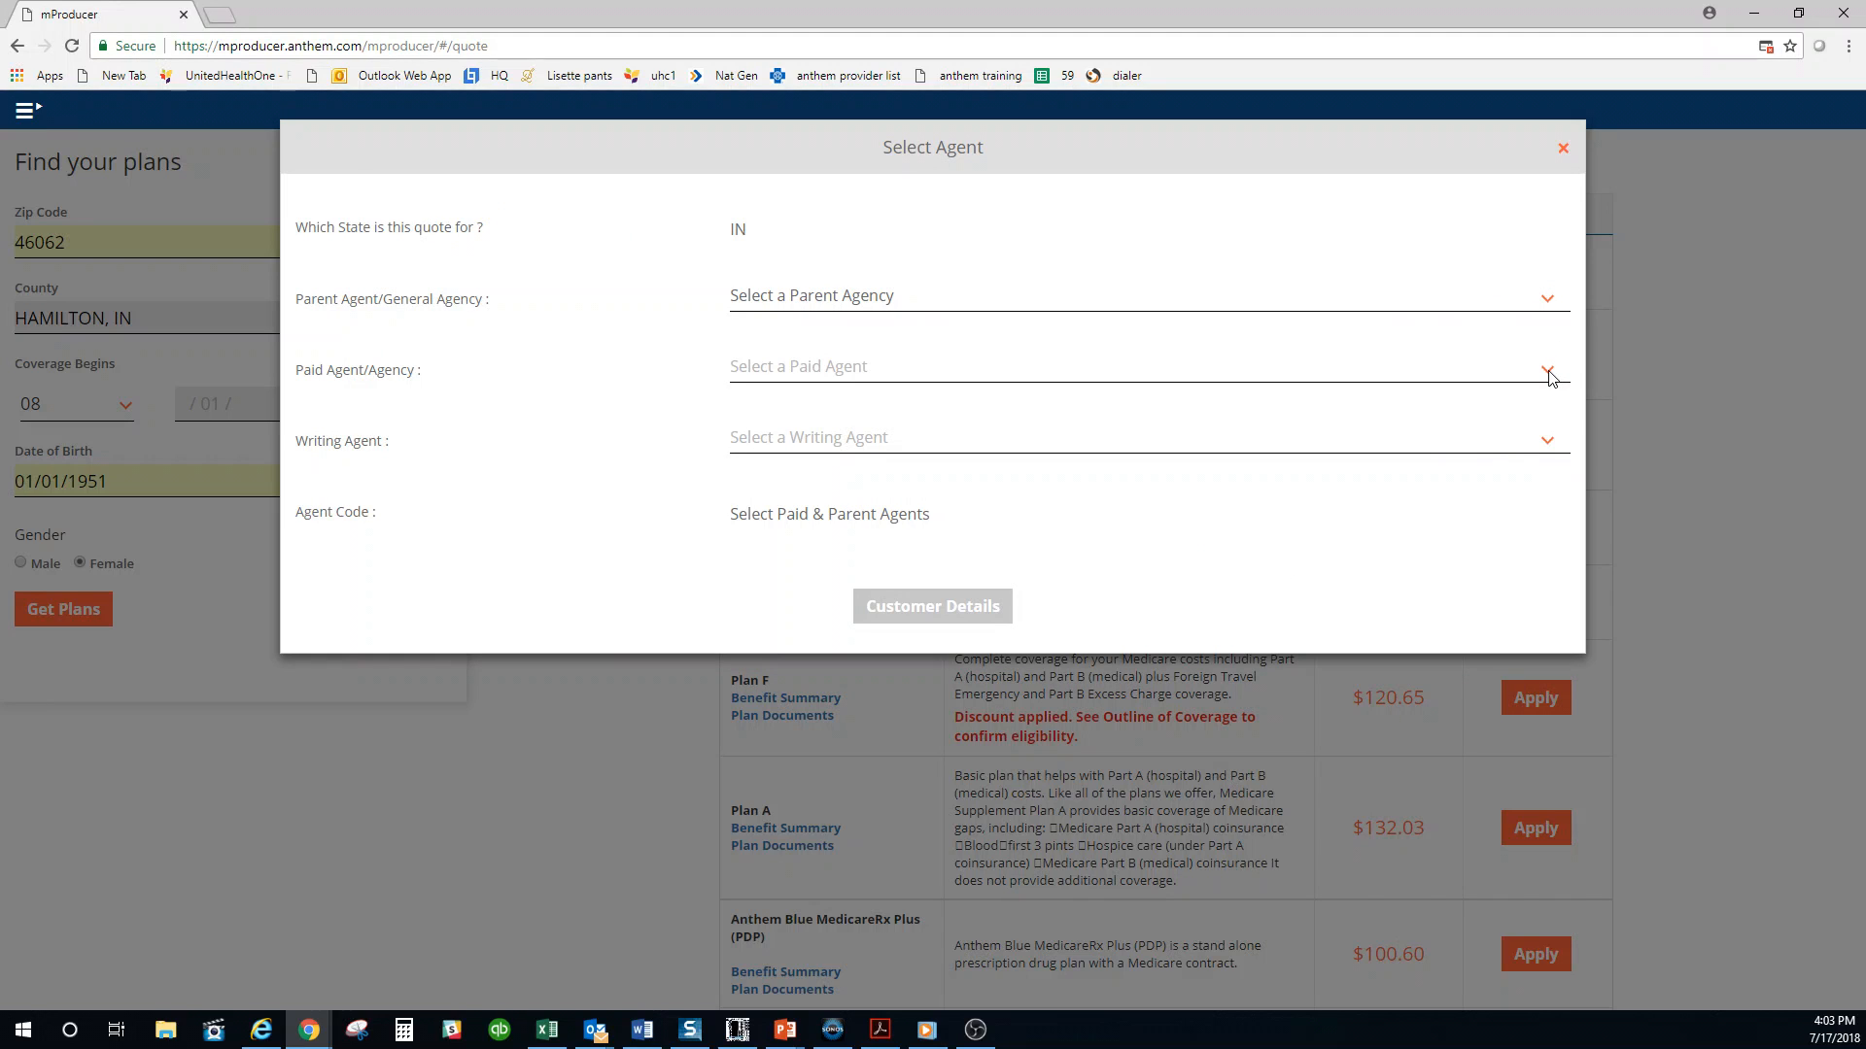
pyautogui.click(1547, 298)
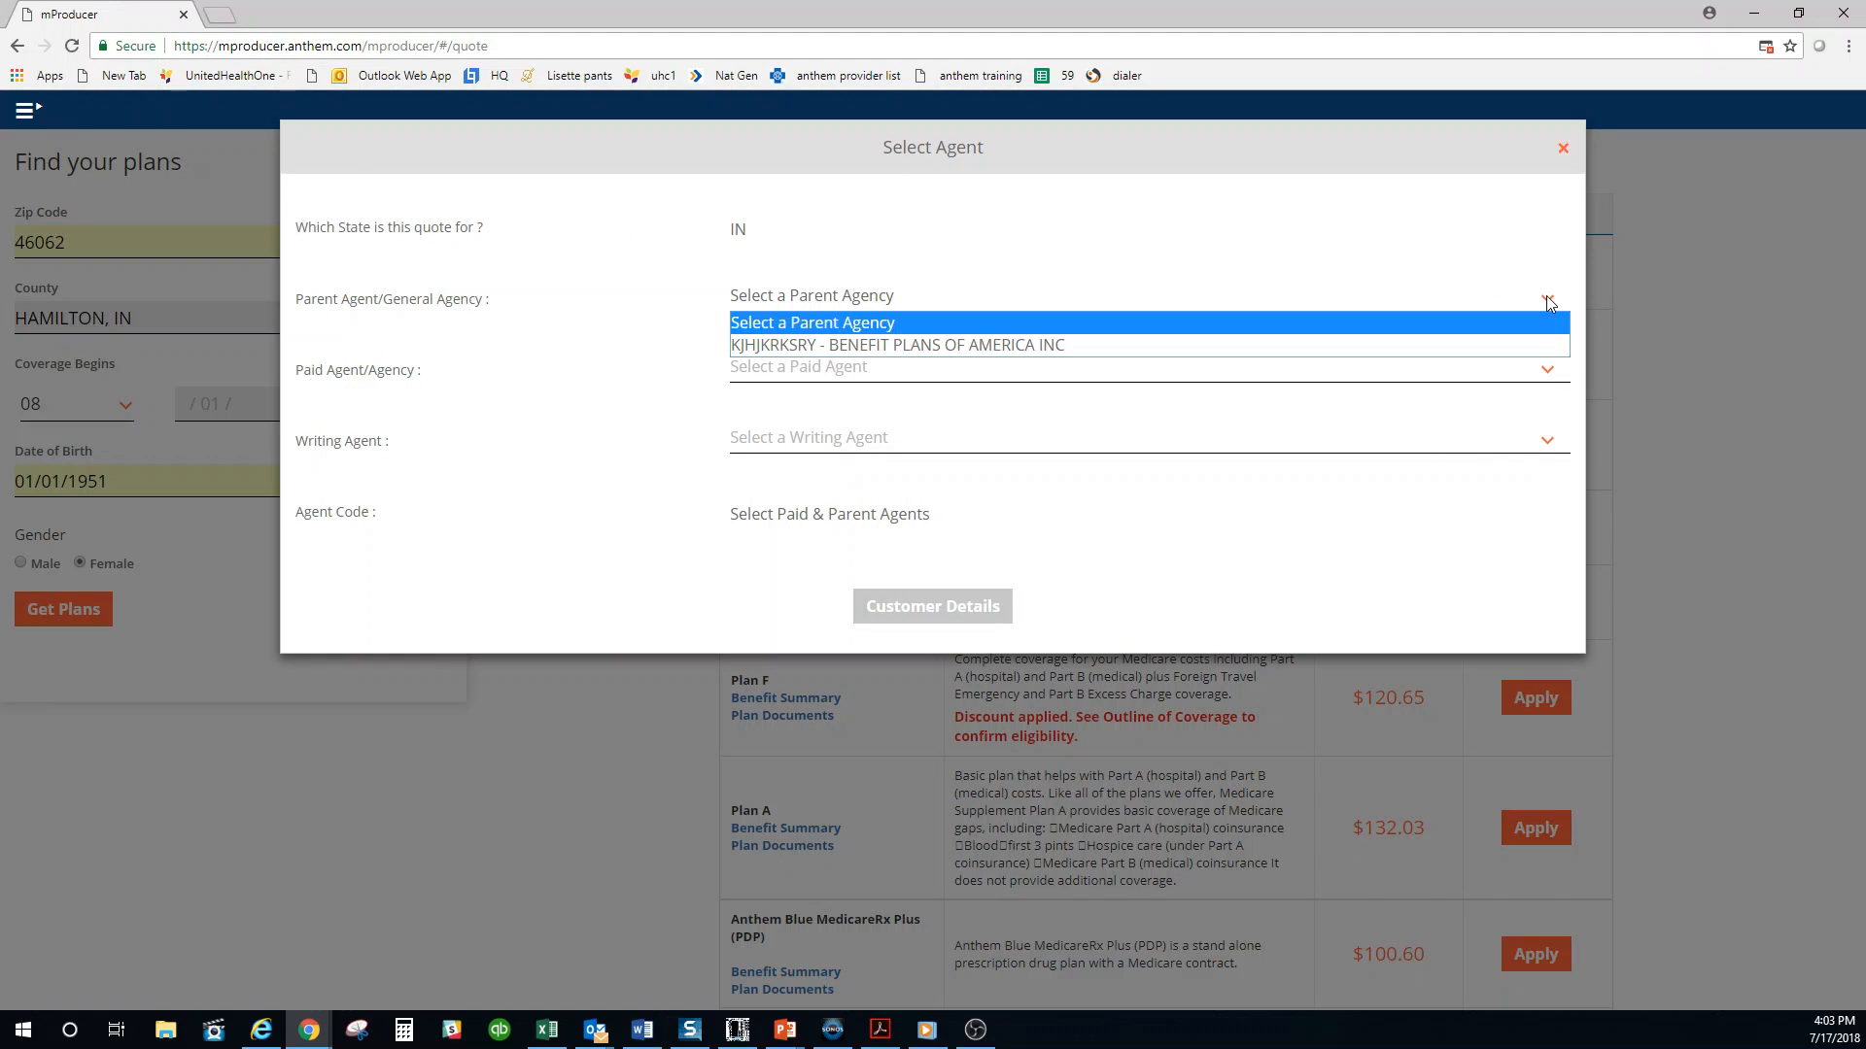
pyautogui.click(1187, 352)
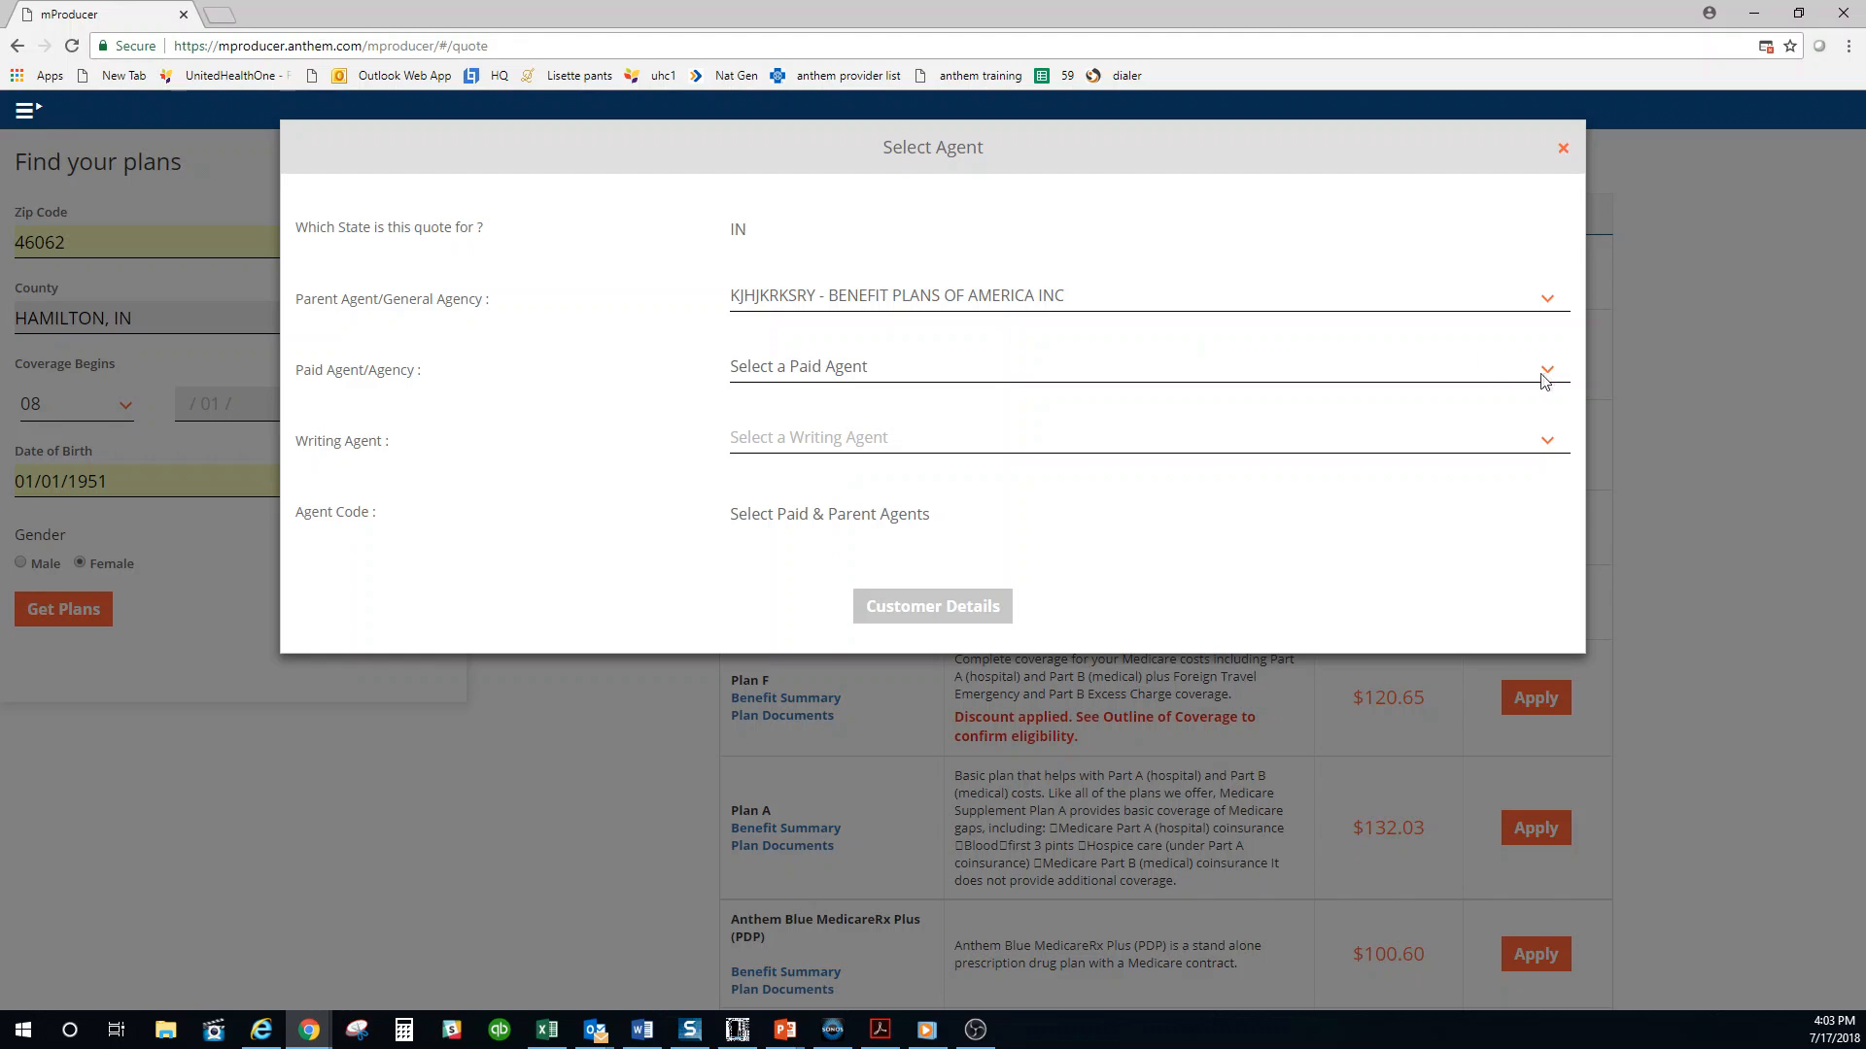
# Choose the listed agent as both the Paid Agent/Agency and the Writing Agent
pyautogui.click(1545, 379)
pyautogui.click(1521, 401)
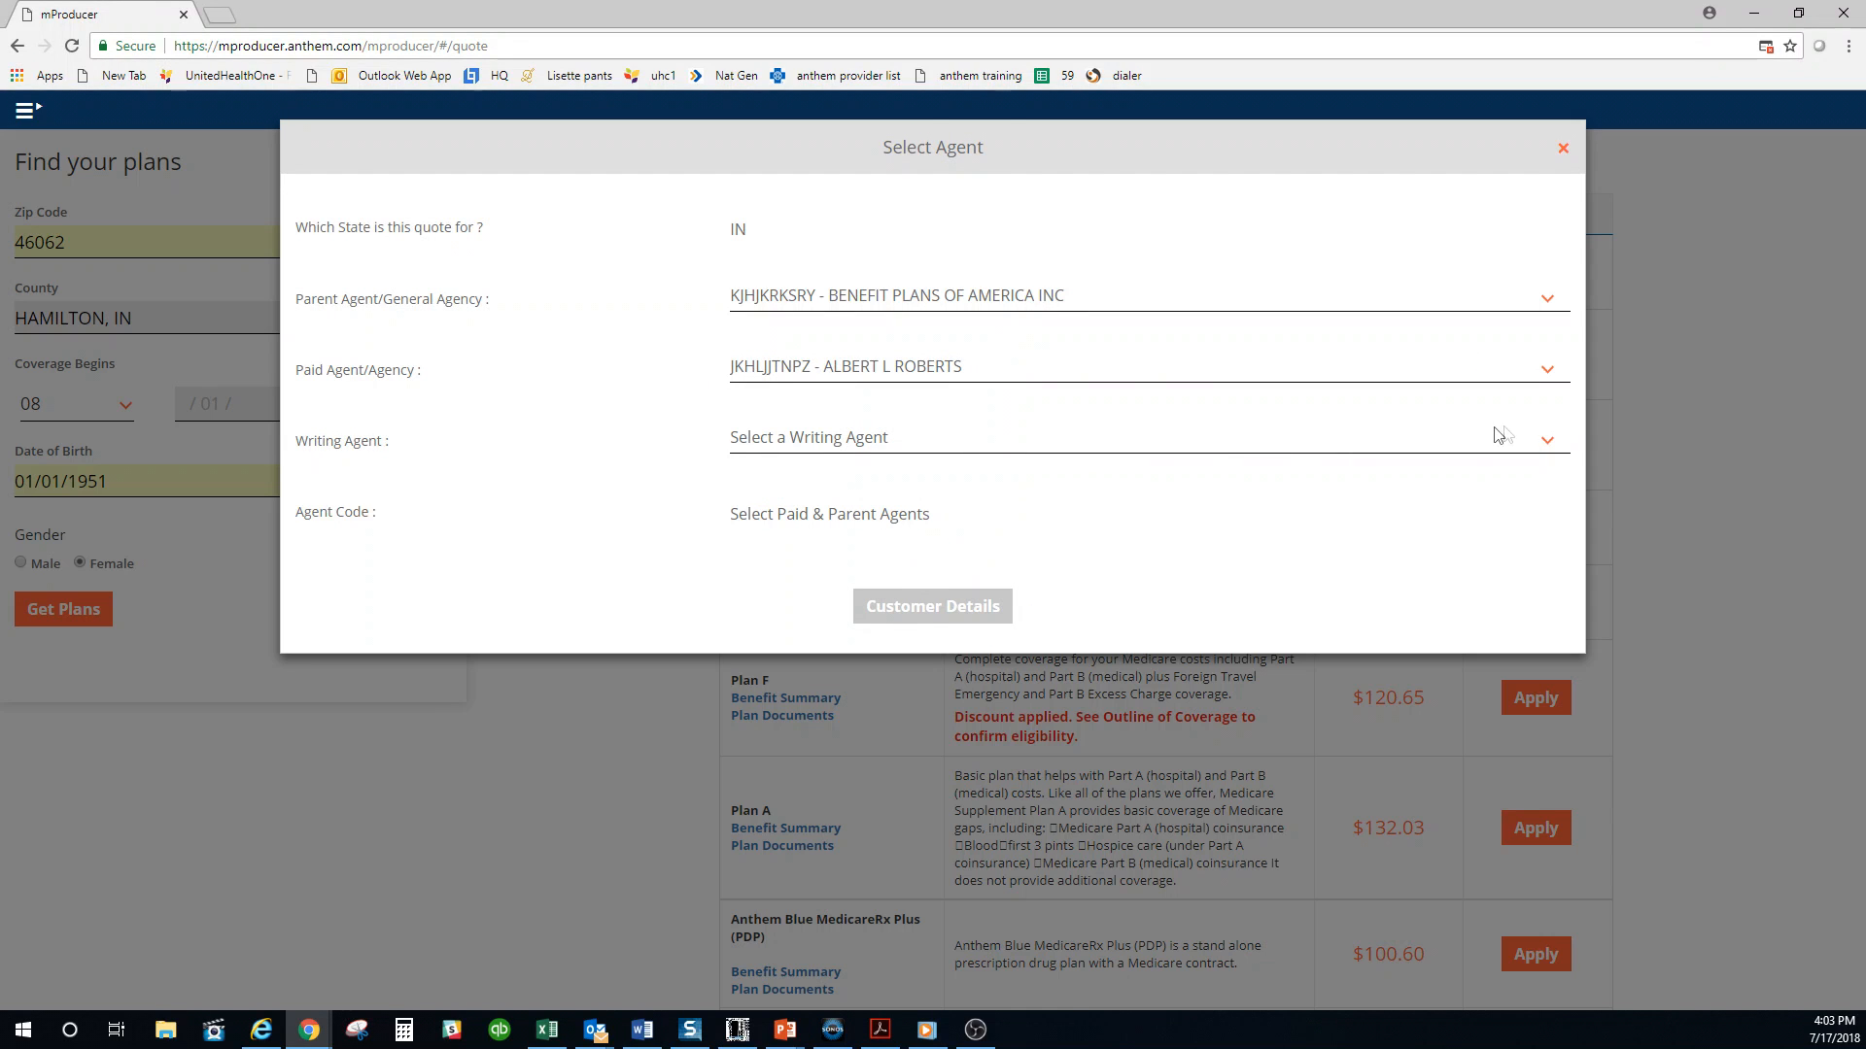
pyautogui.click(1553, 438)
pyautogui.click(1073, 506)
pyautogui.click(1547, 444)
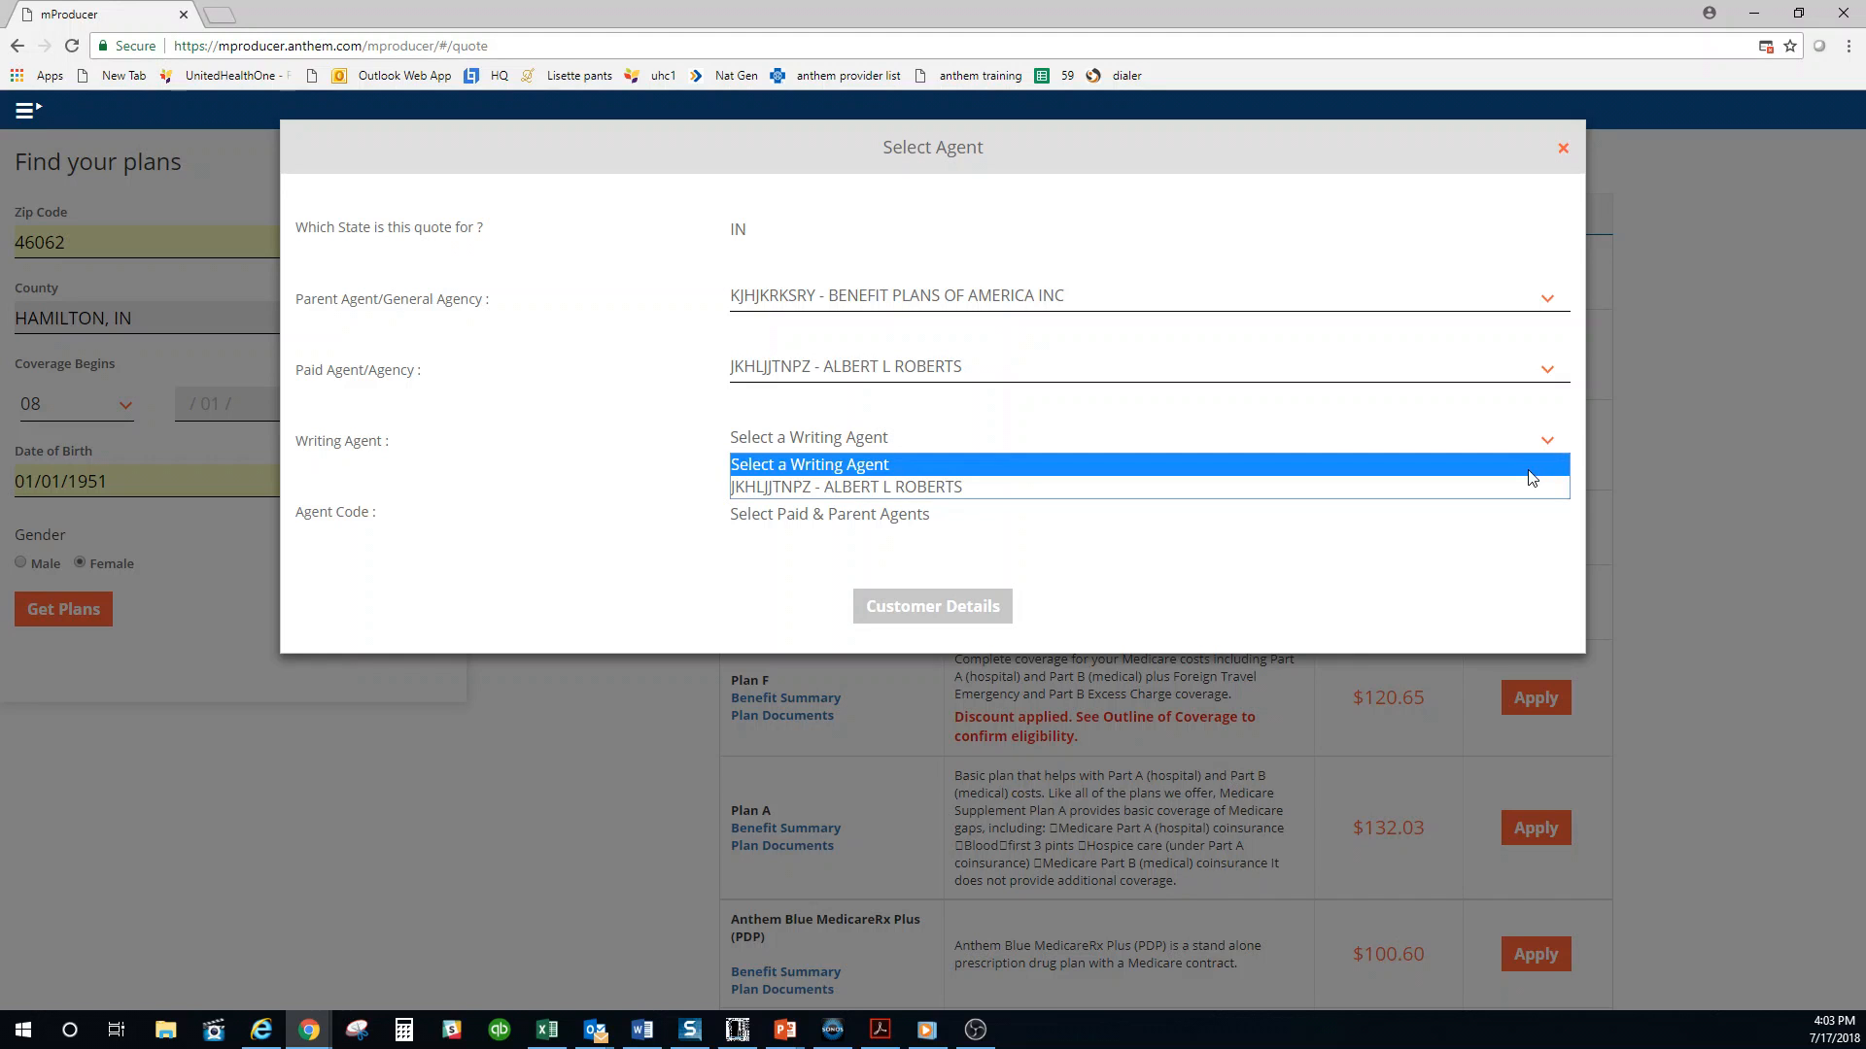
pyautogui.click(1529, 488)
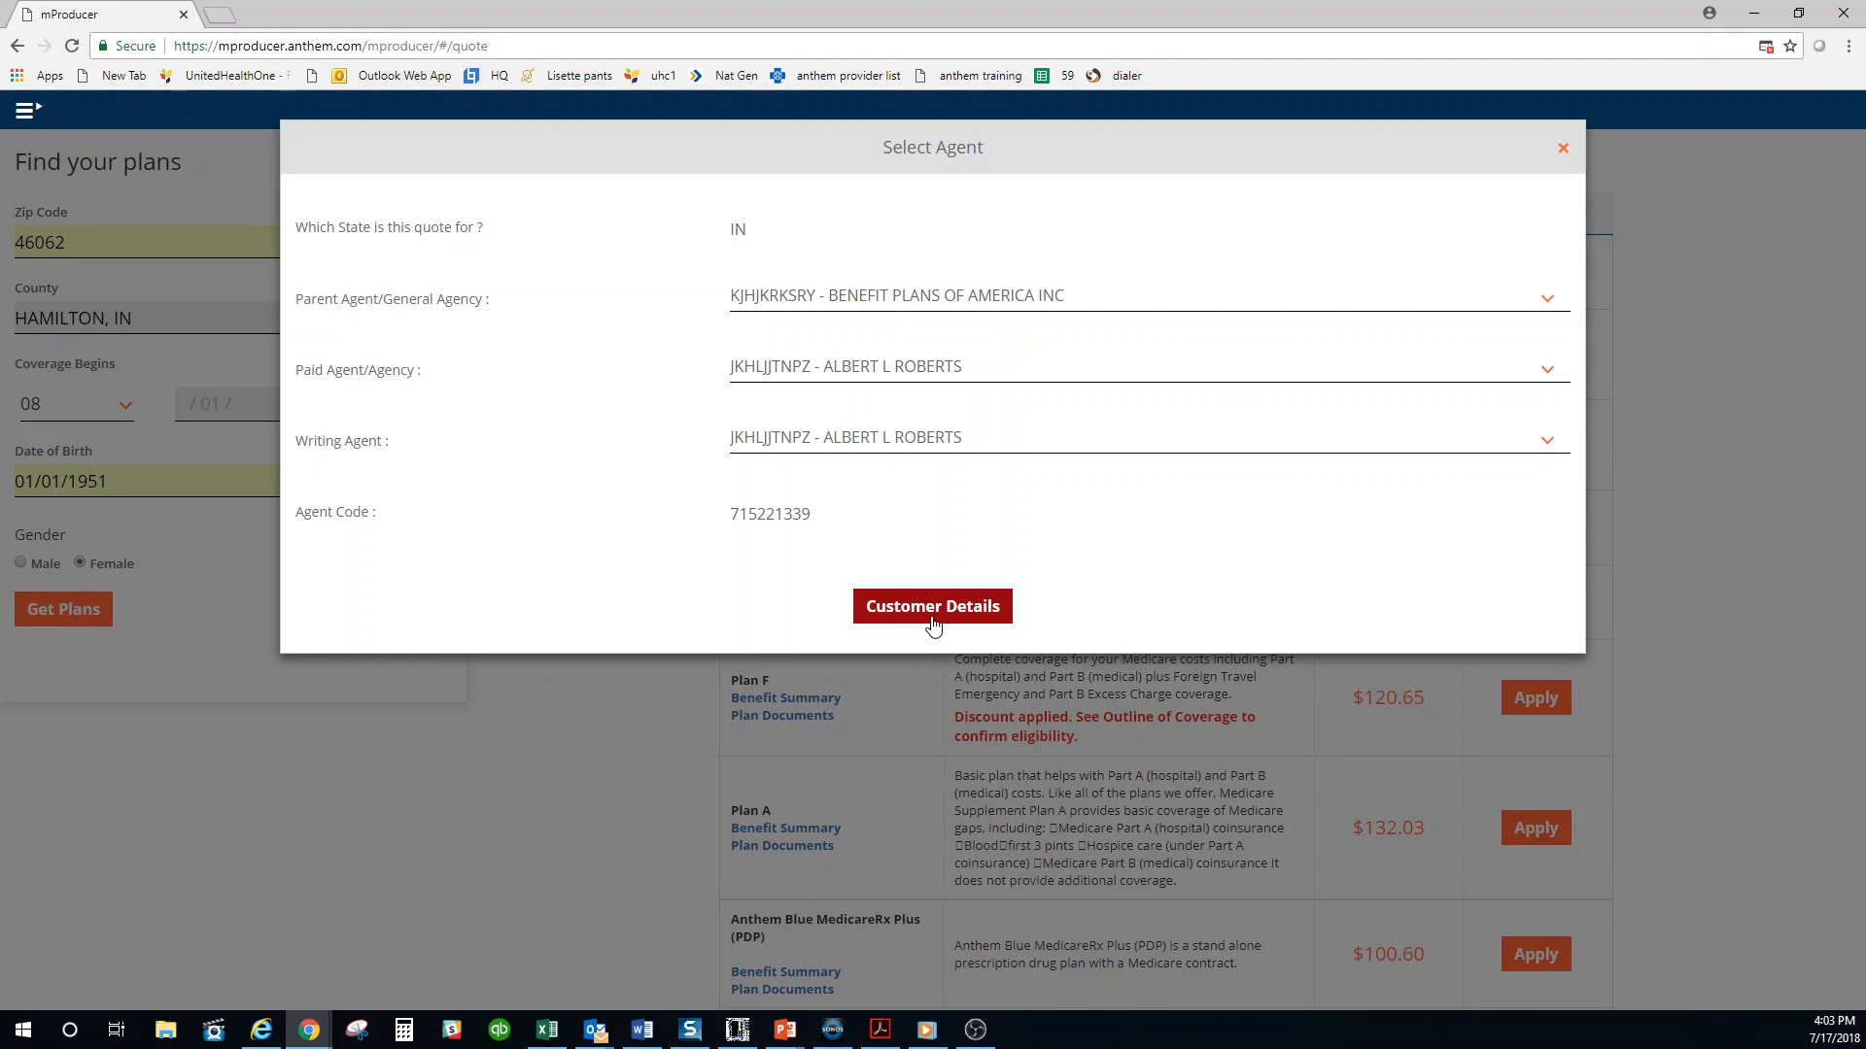
# Fill in the customer's name, email and phone number from the first saved autofill entry and start the enrollment
pyautogui.click(933, 608)
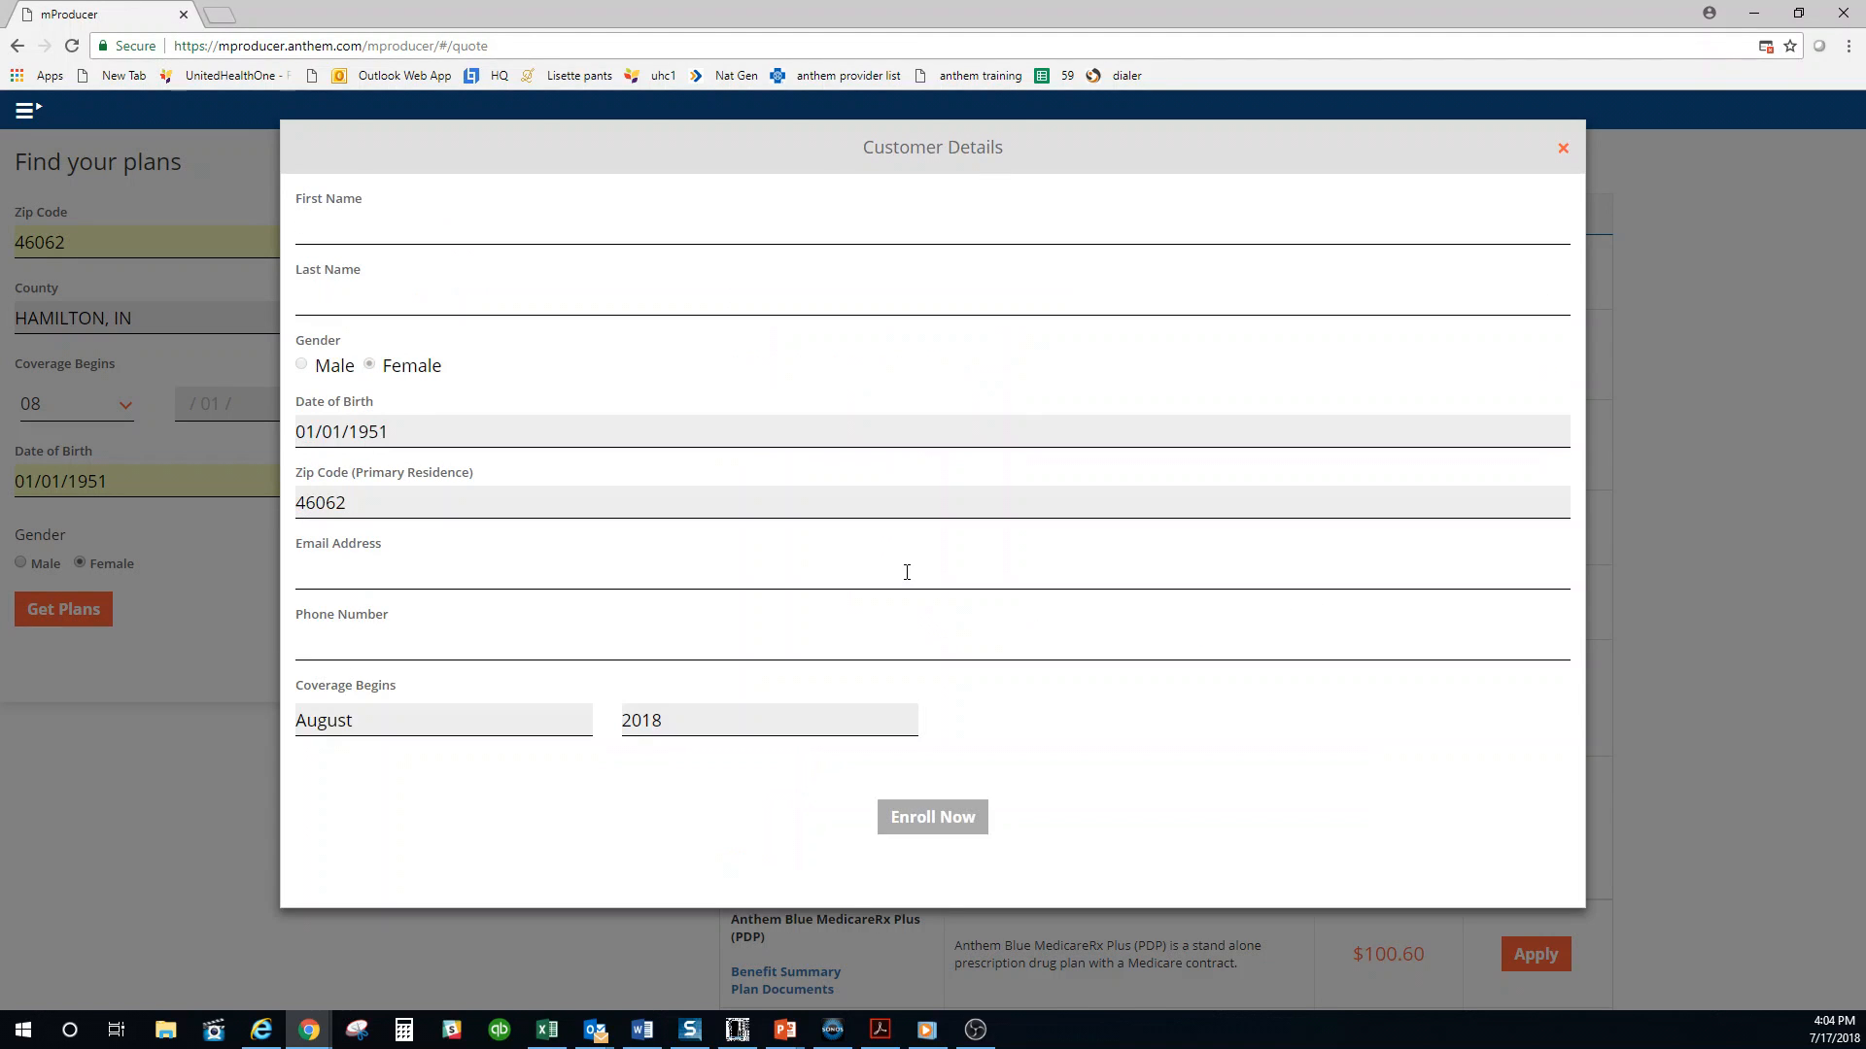
pyautogui.click(346, 214)
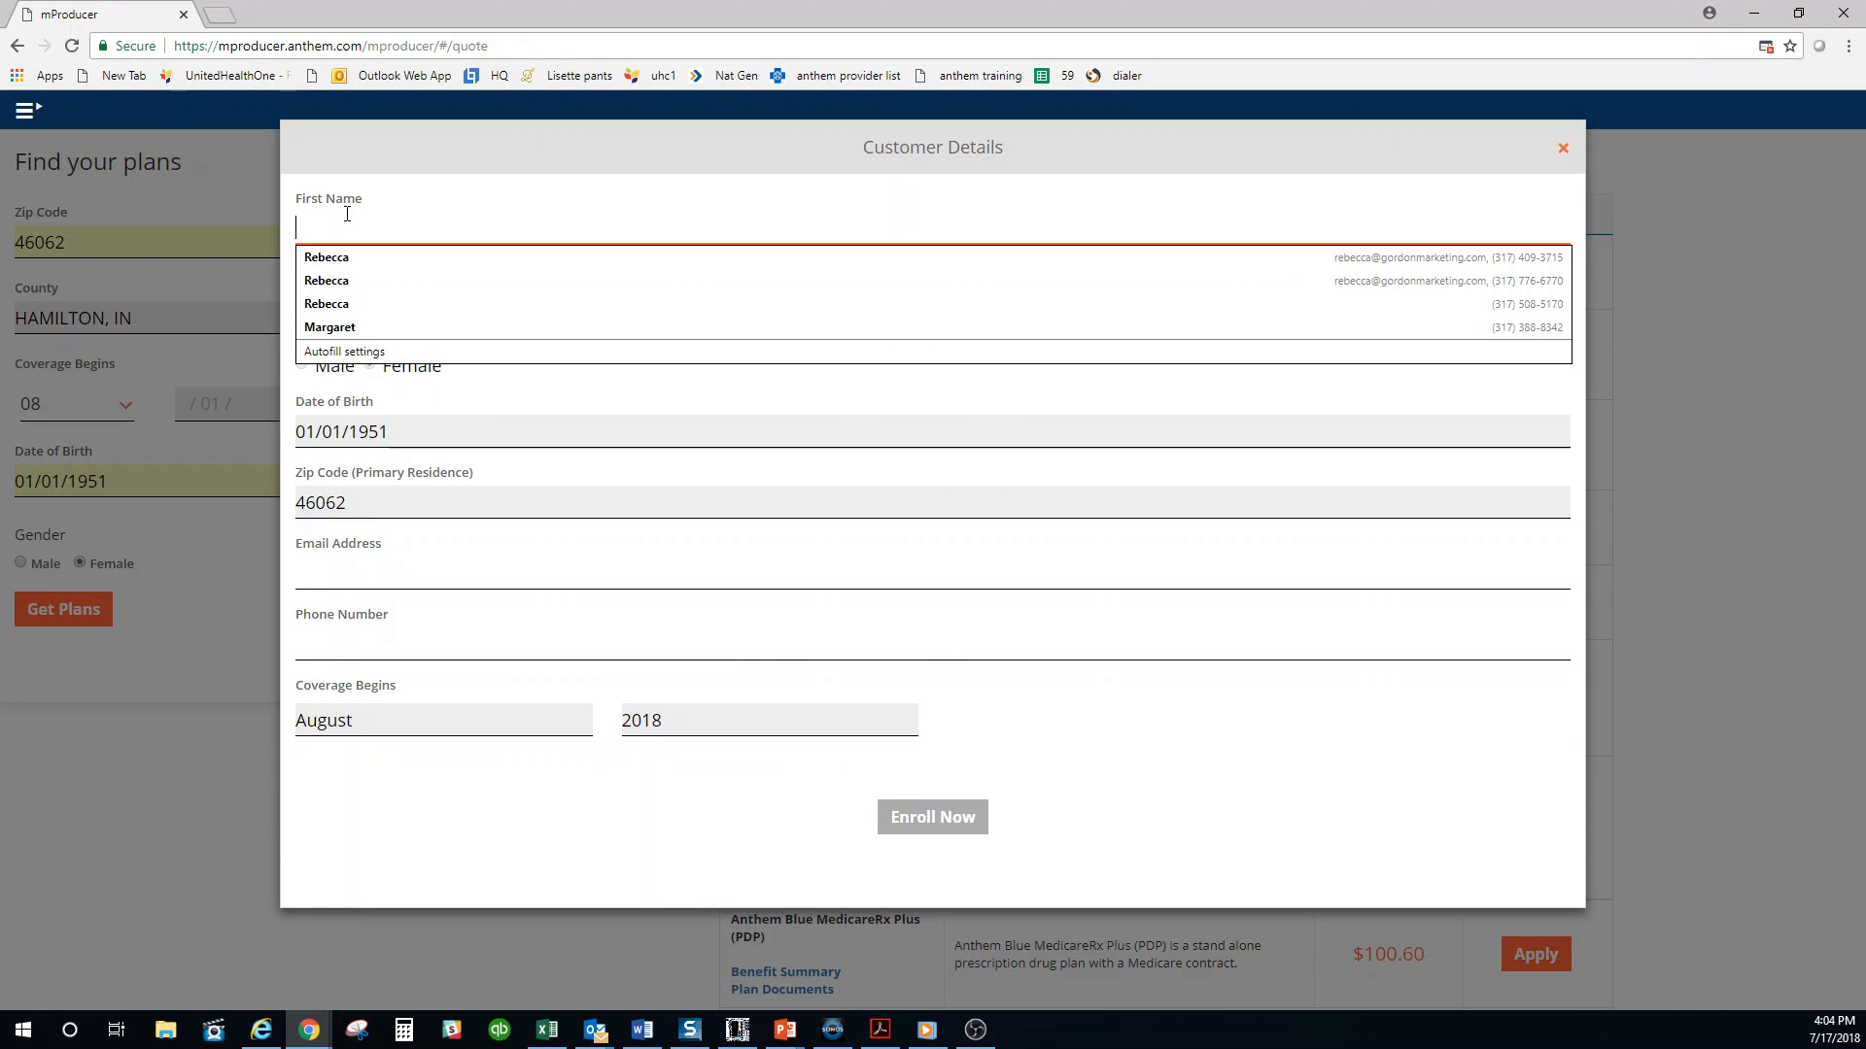
pyautogui.click(333, 264)
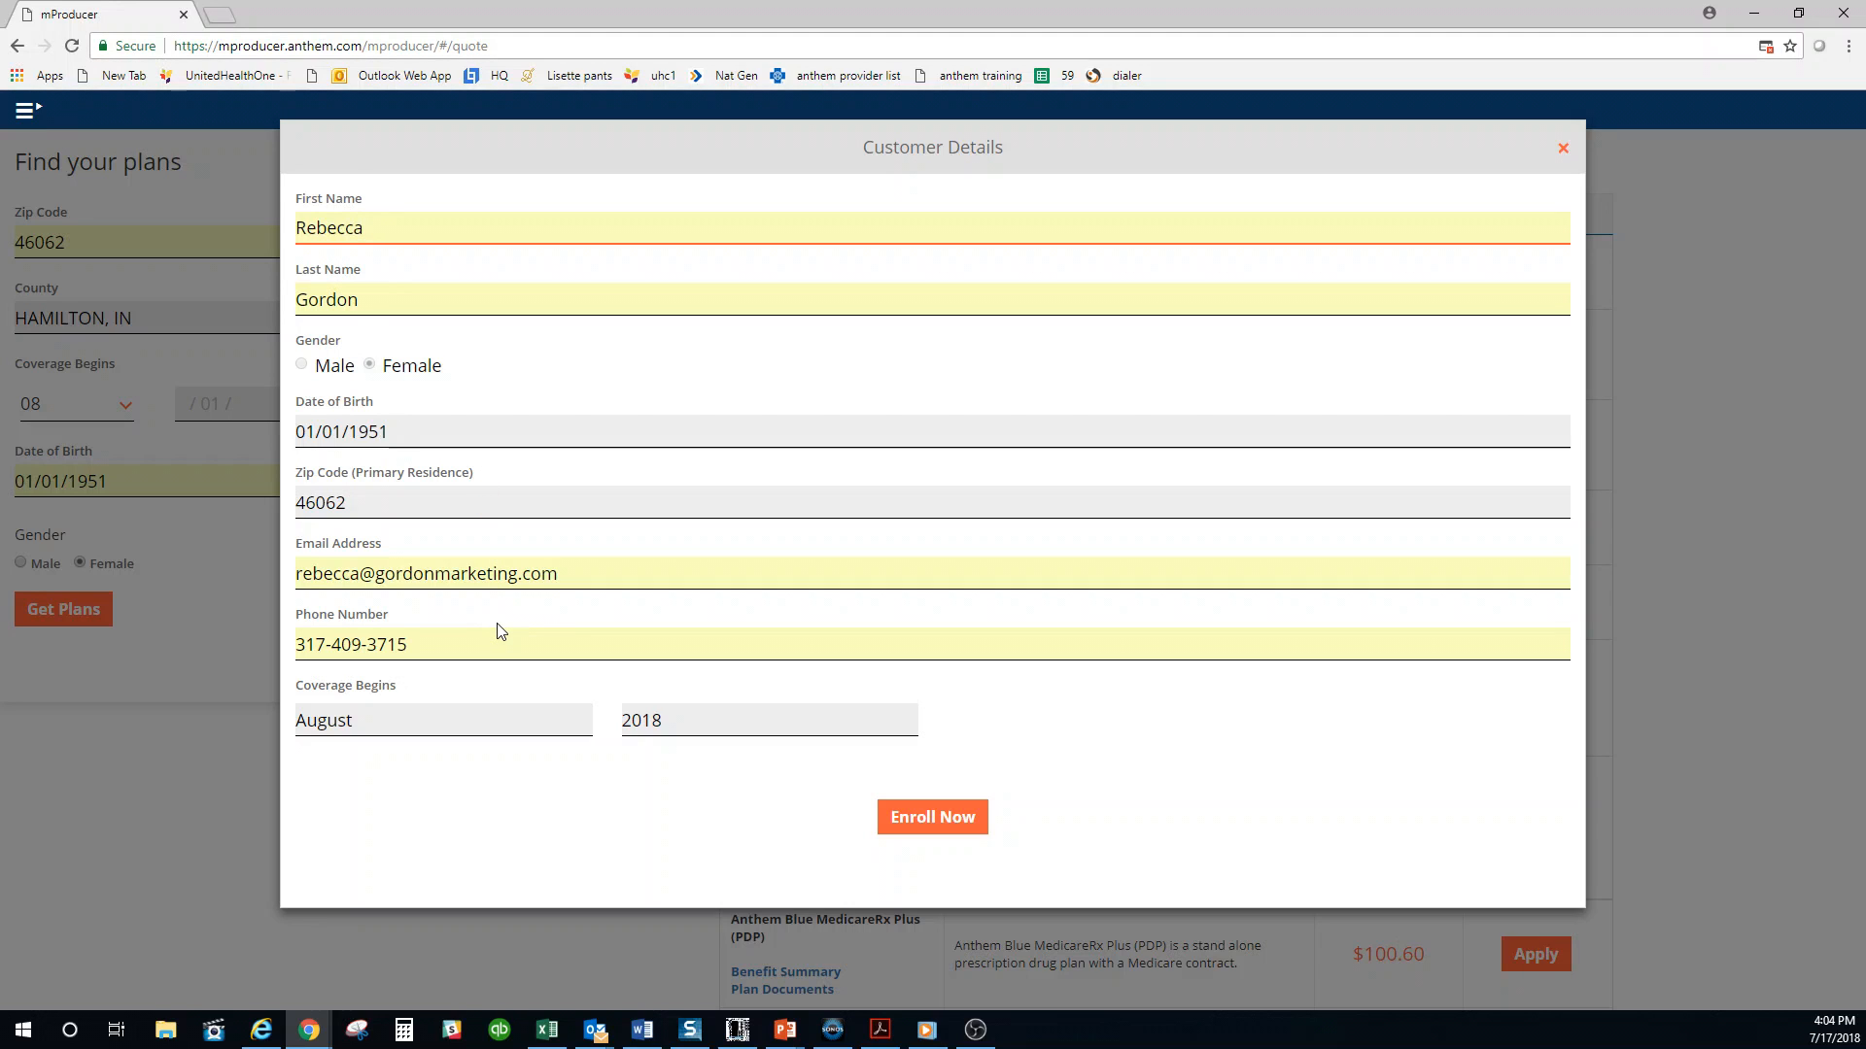
pyautogui.click(916, 815)
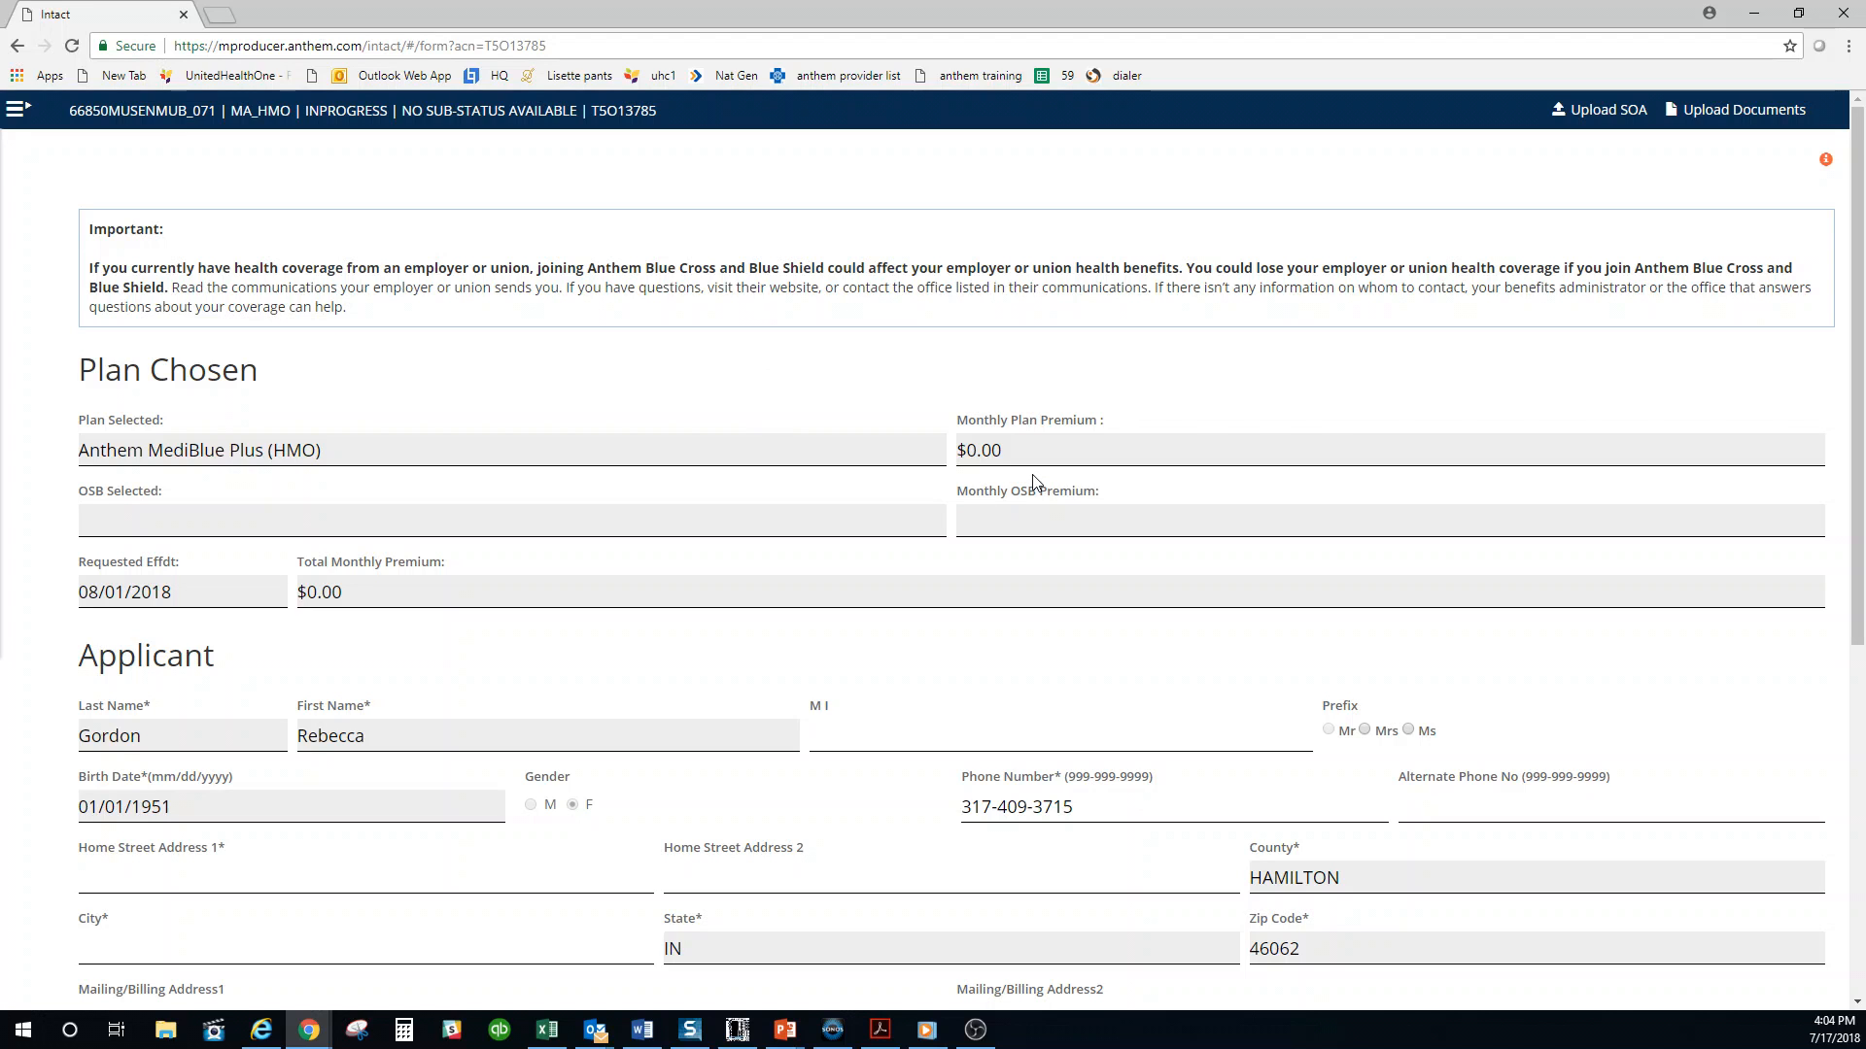
# Review the Applicant and Medicare Information sections on page 1 and continue to page 2 of the application without correcting errors
pyautogui.scroll(-1, 1034, 479)
pyautogui.scroll(-1, 1032, 476)
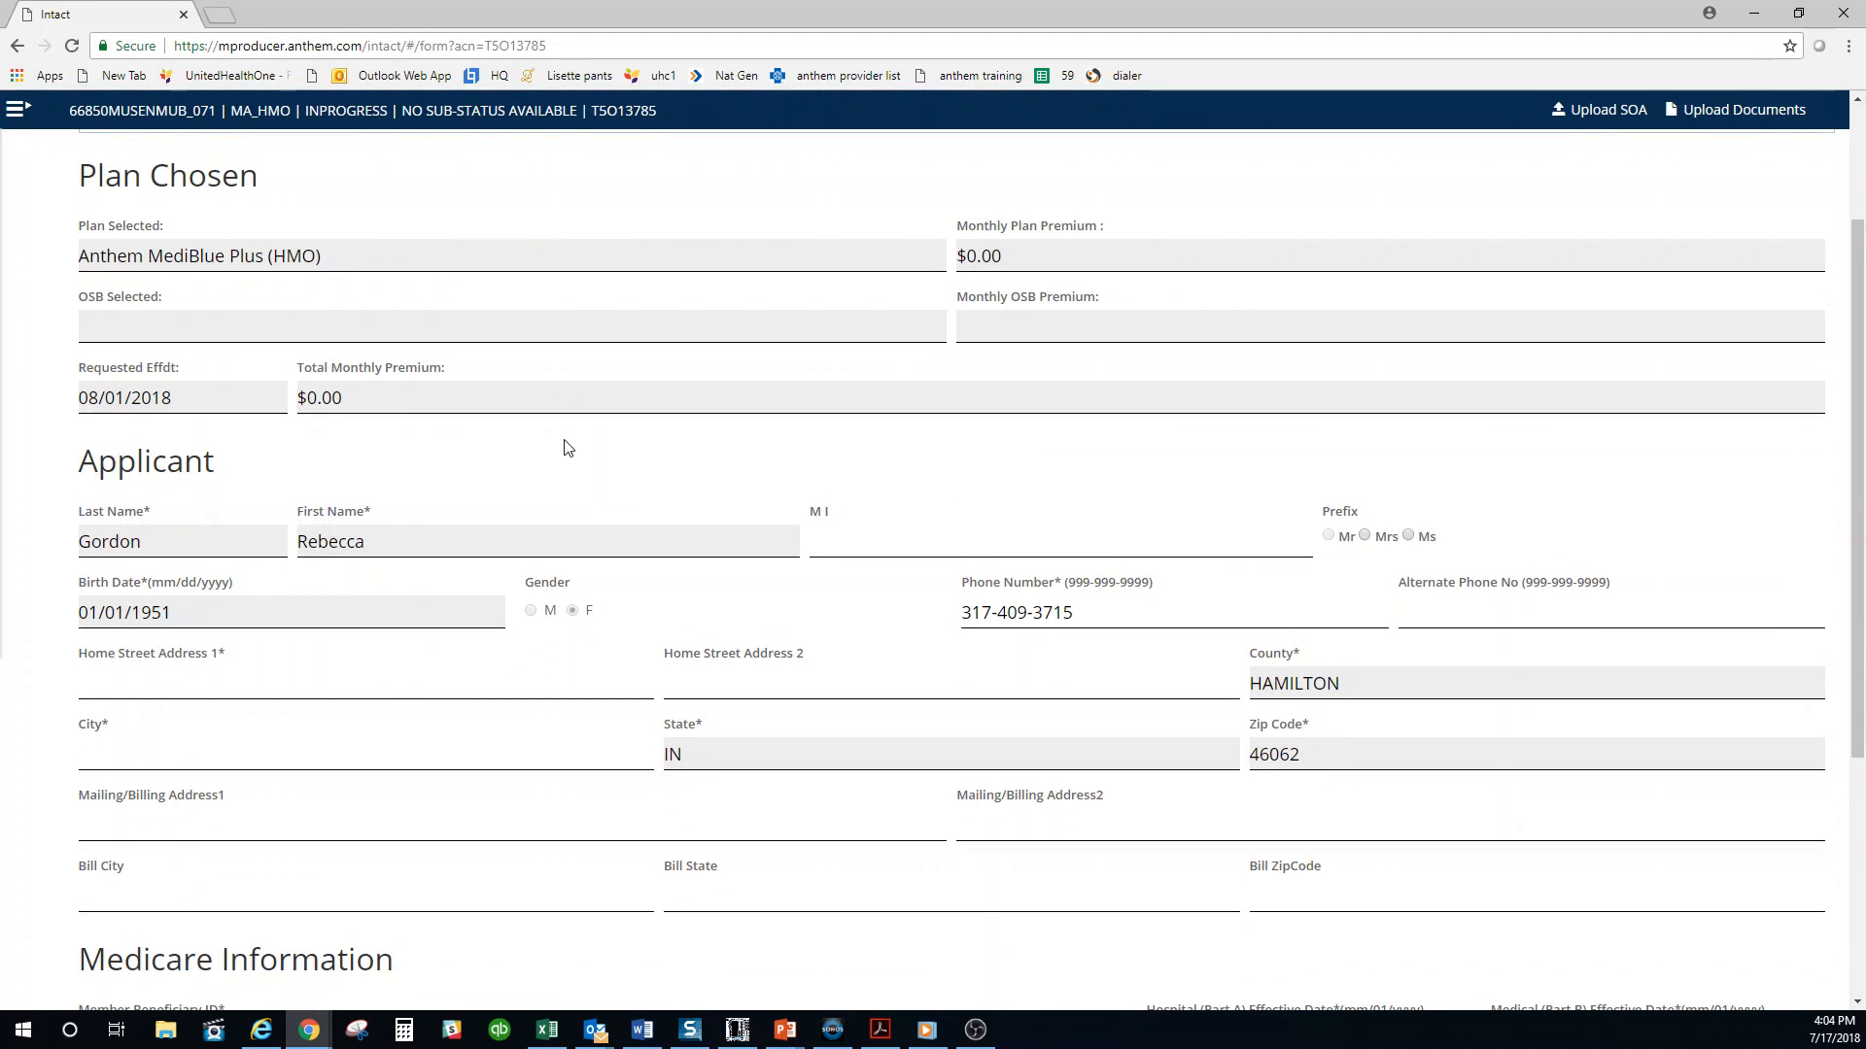
pyautogui.scroll(-2, 564, 447)
pyautogui.scroll(-3, 563, 442)
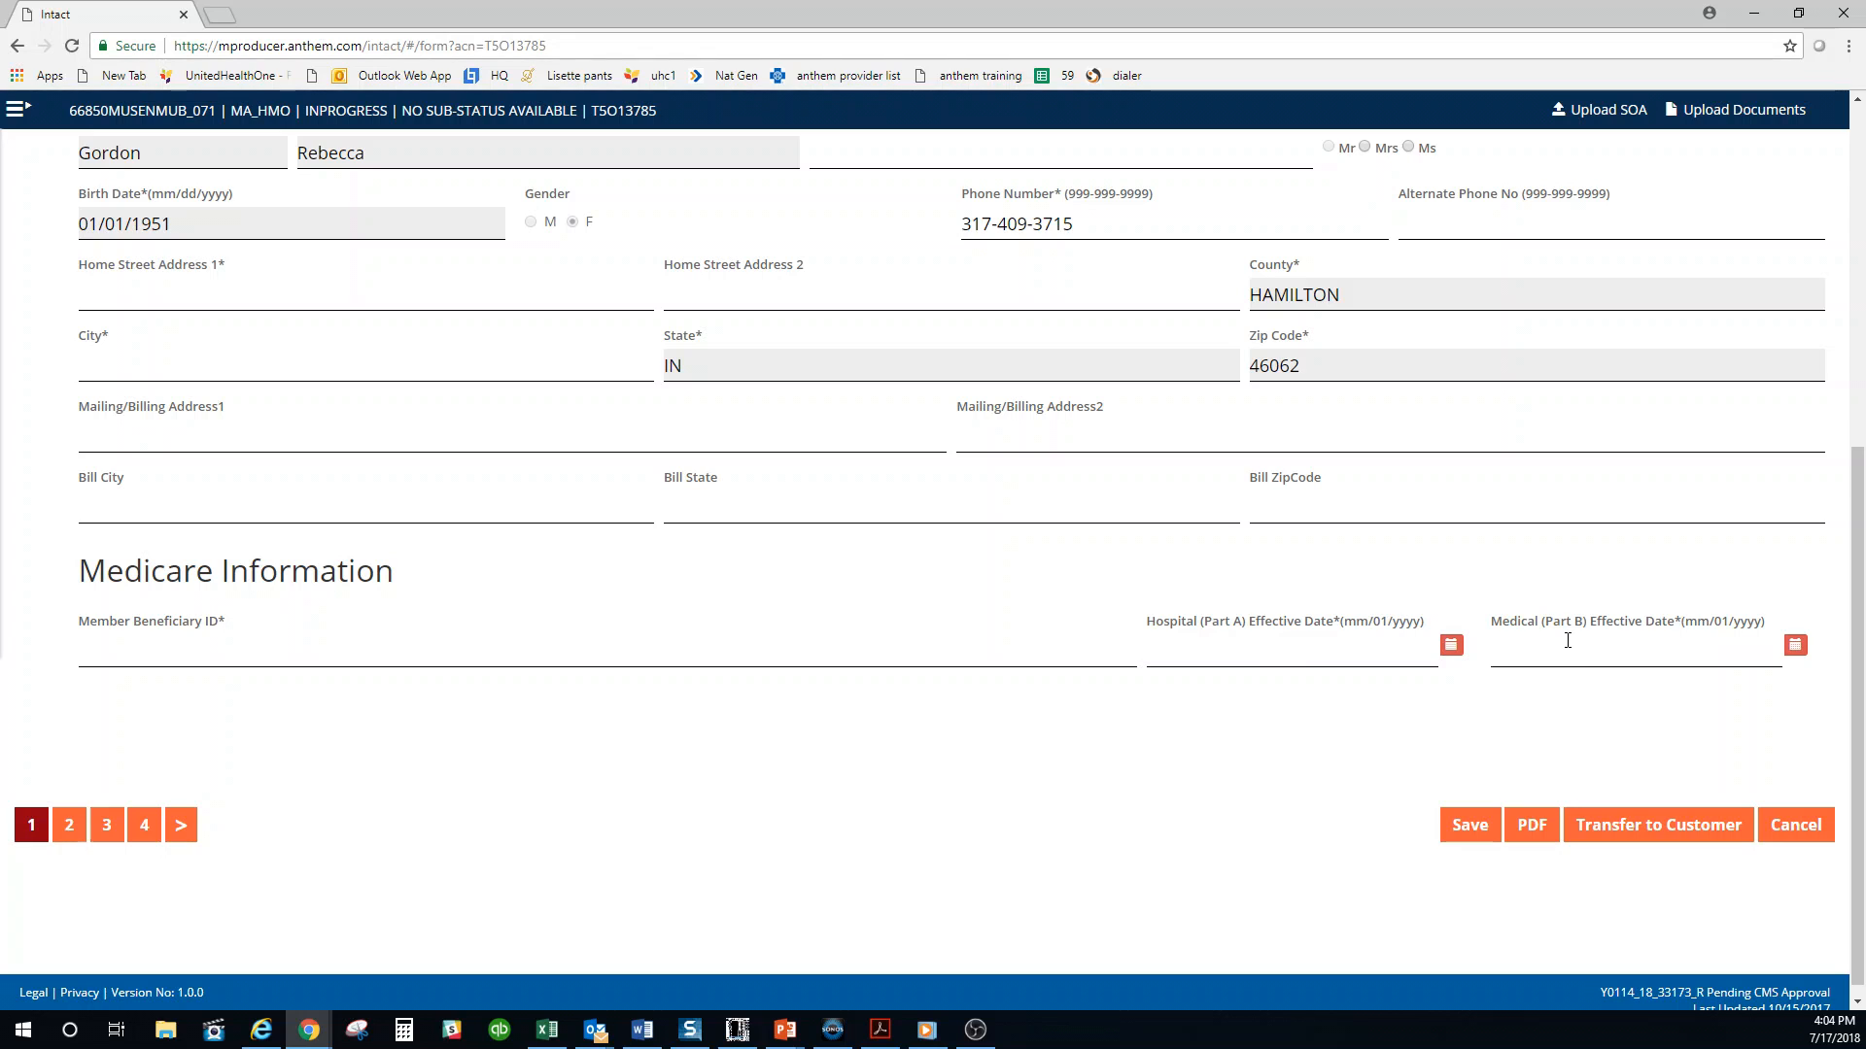
pyautogui.scroll(2, 1554, 643)
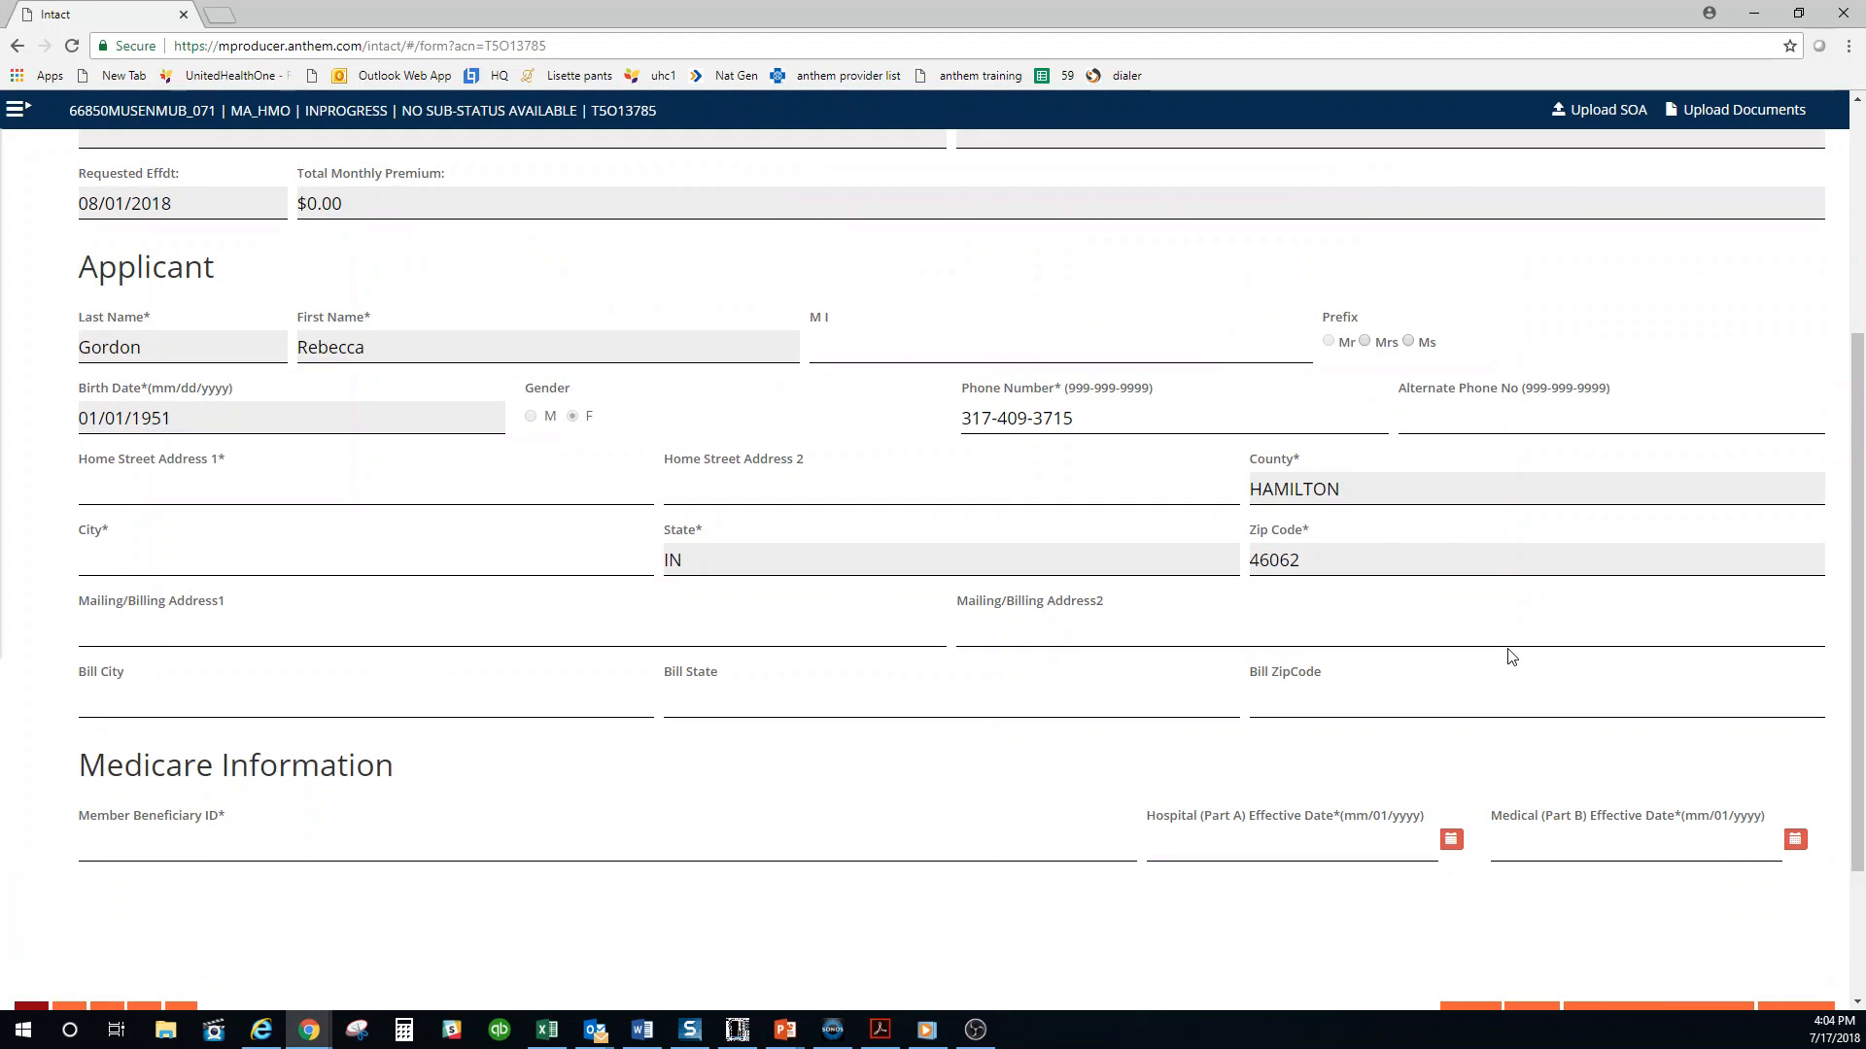
pyautogui.scroll(-1, 1514, 651)
pyautogui.scroll(-1, 1512, 659)
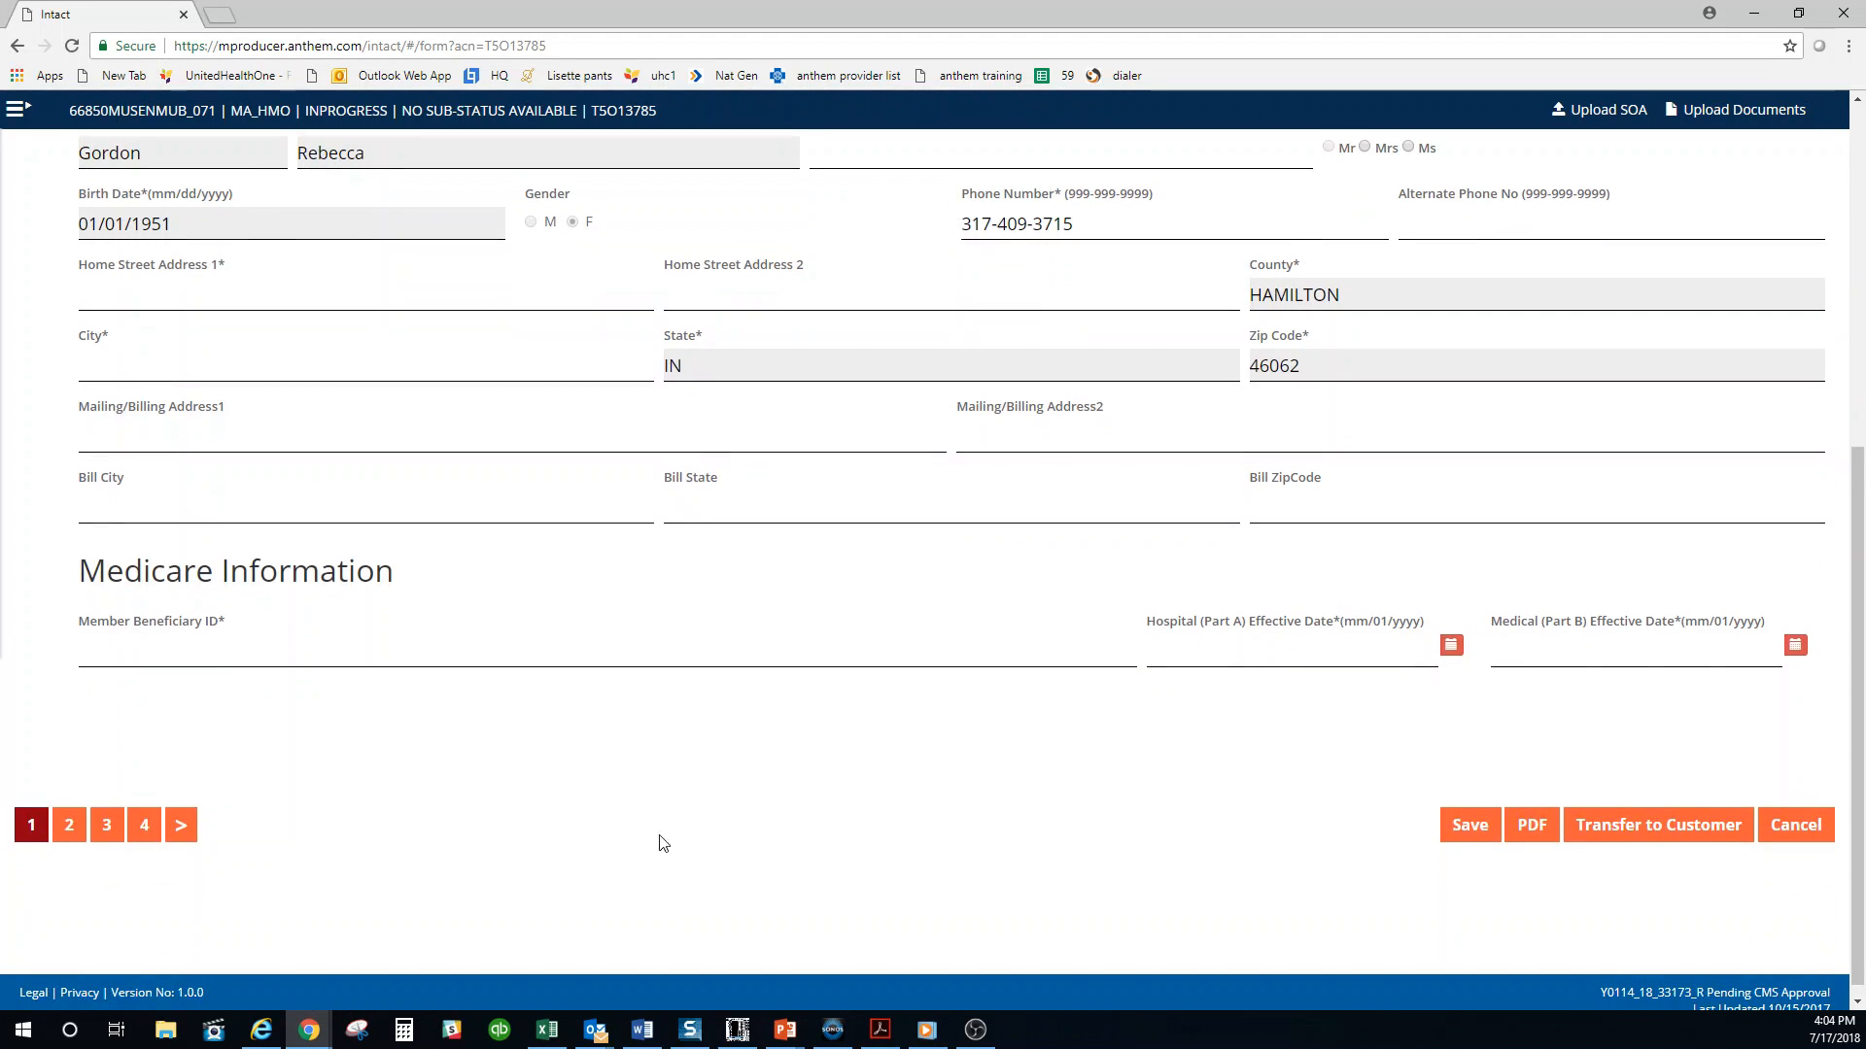
pyautogui.click(70, 828)
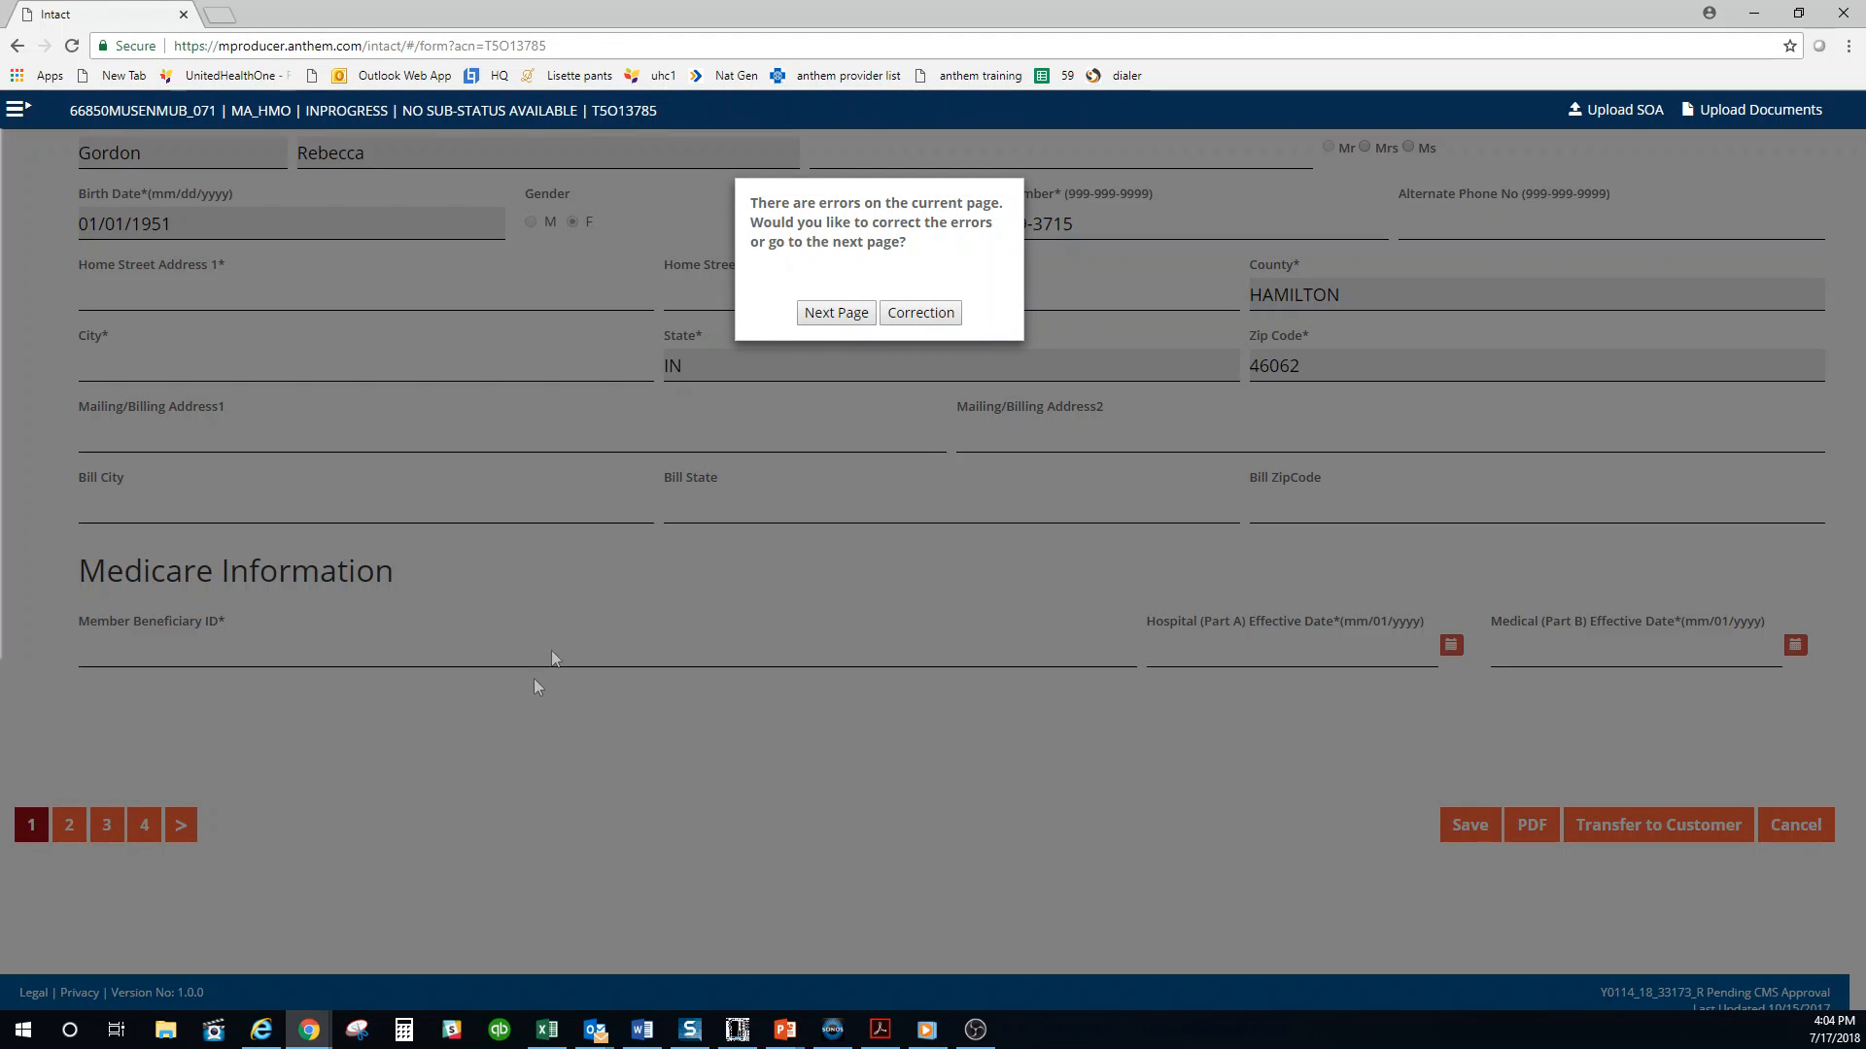
pyautogui.click(857, 314)
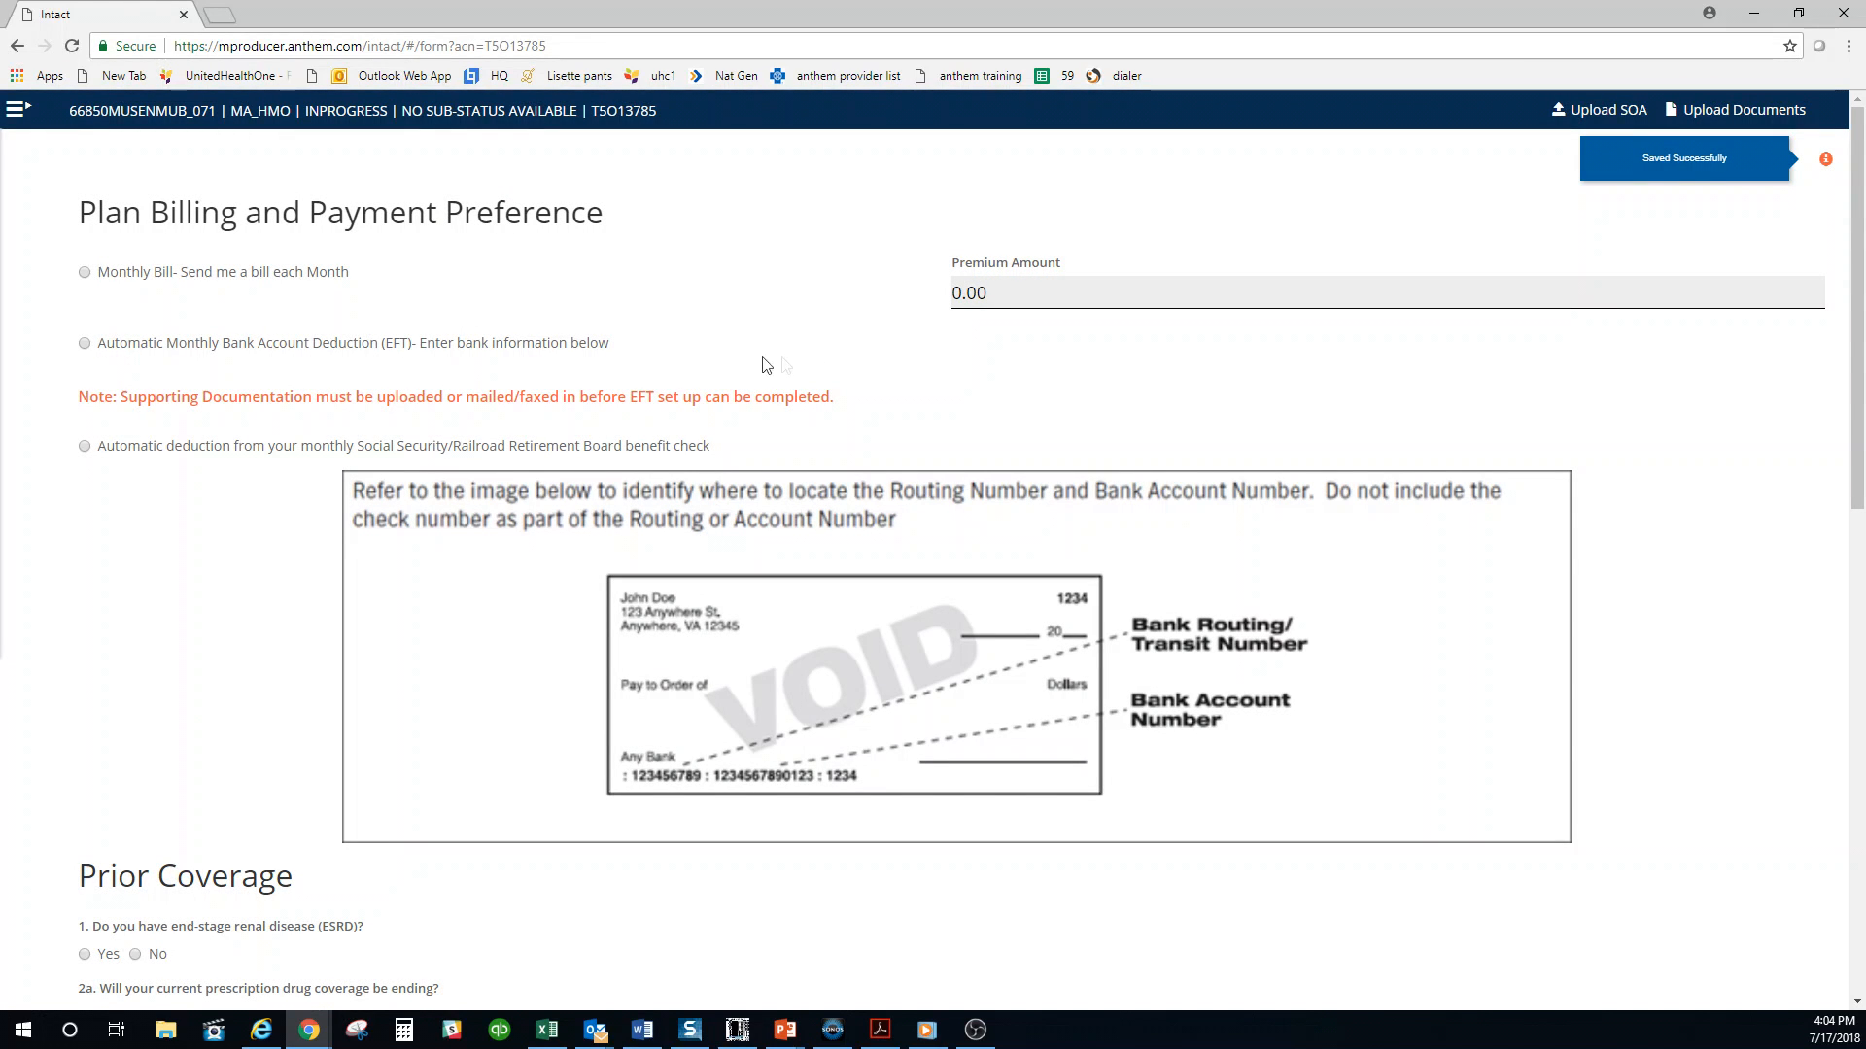
# Review the billing and payment options and choose Monthly Bill as the payment preference
pyautogui.scroll(-1, 795, 788)
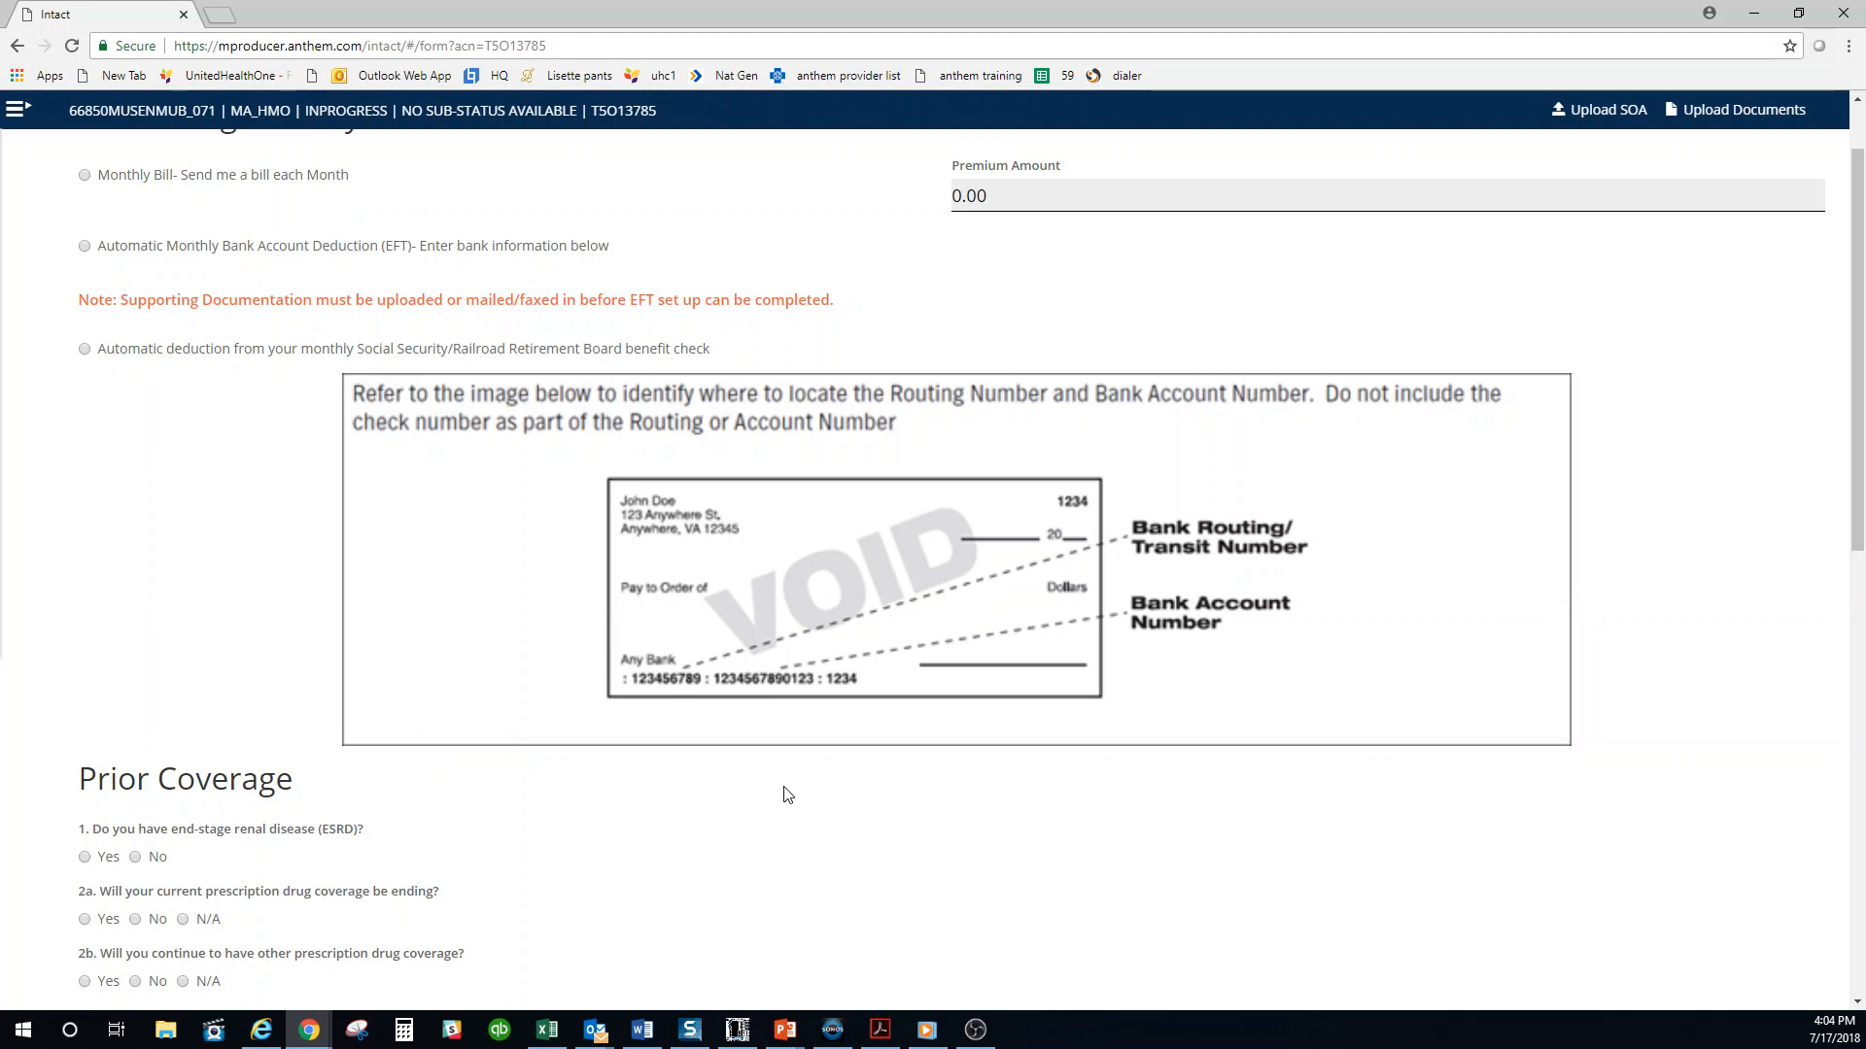
pyautogui.scroll(1, 787, 795)
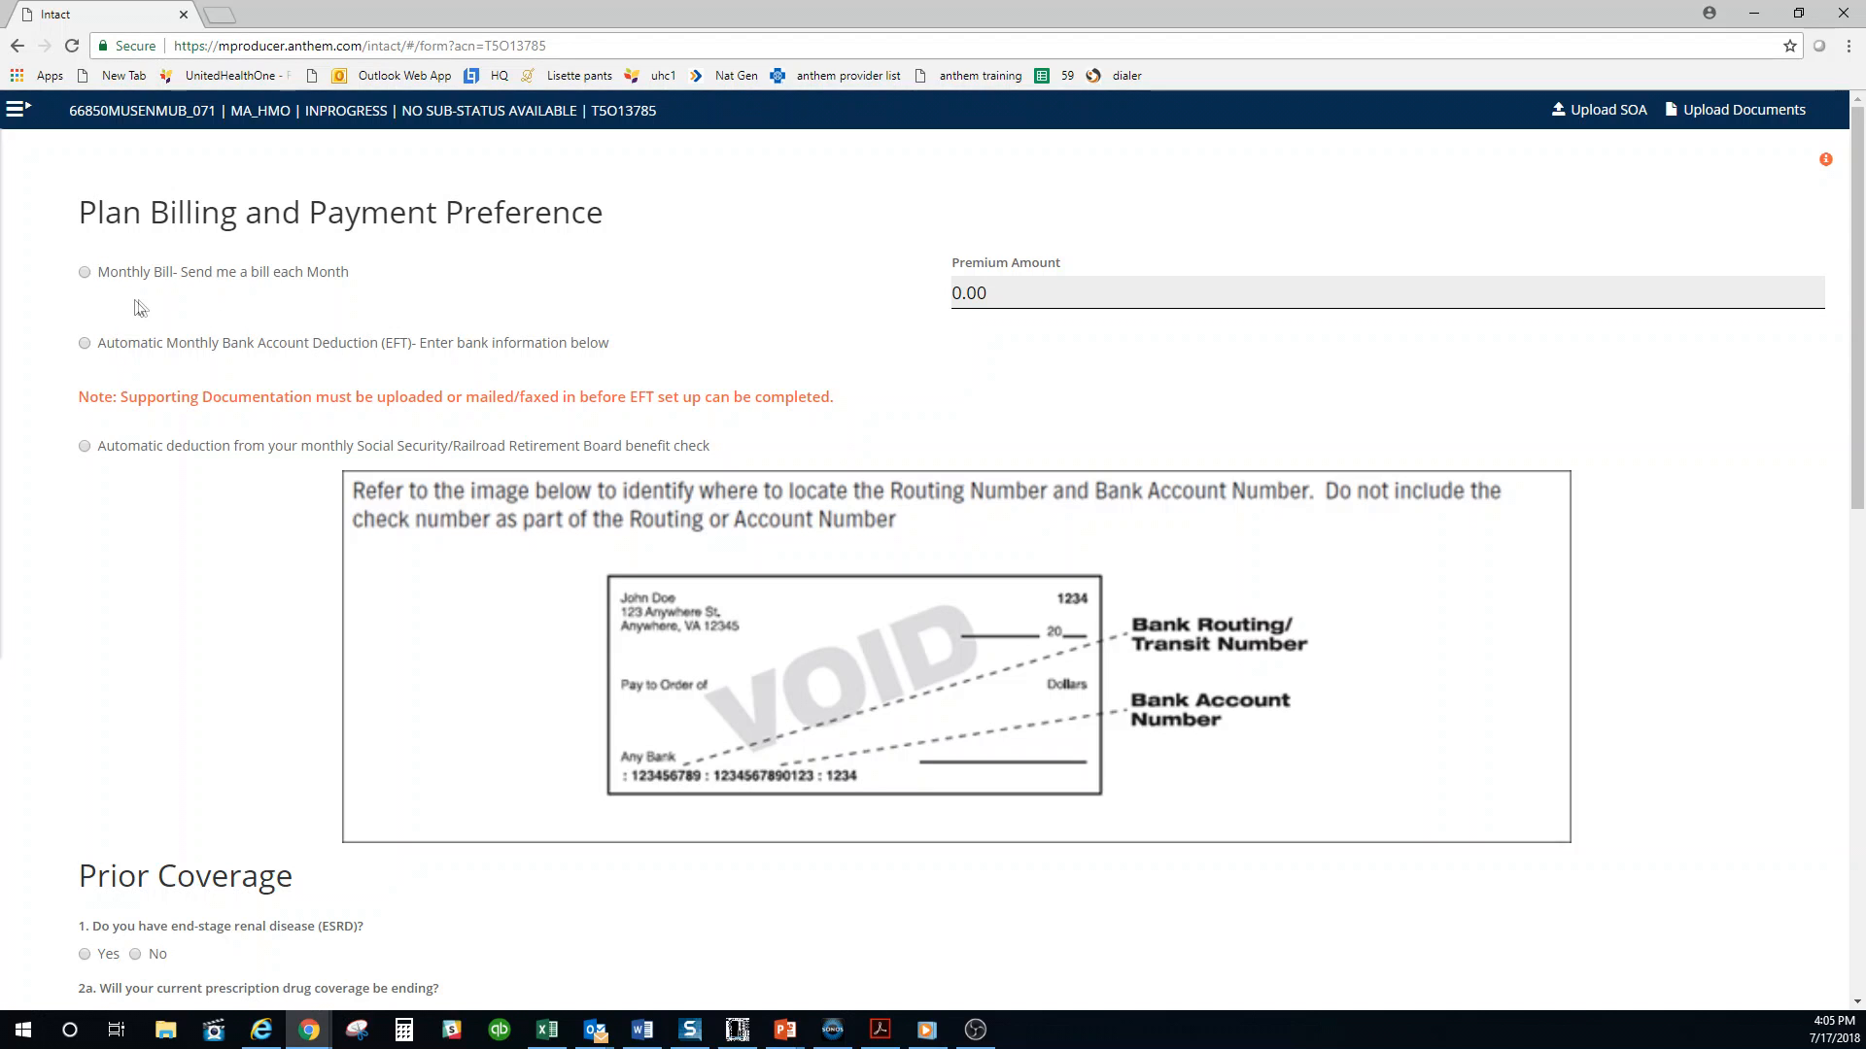
pyautogui.click(84, 273)
# Answer No to all the Prior Coverage questions, from end-stage renal disease through whether the applicant or spouse works
pyautogui.scroll(-3, 189, 675)
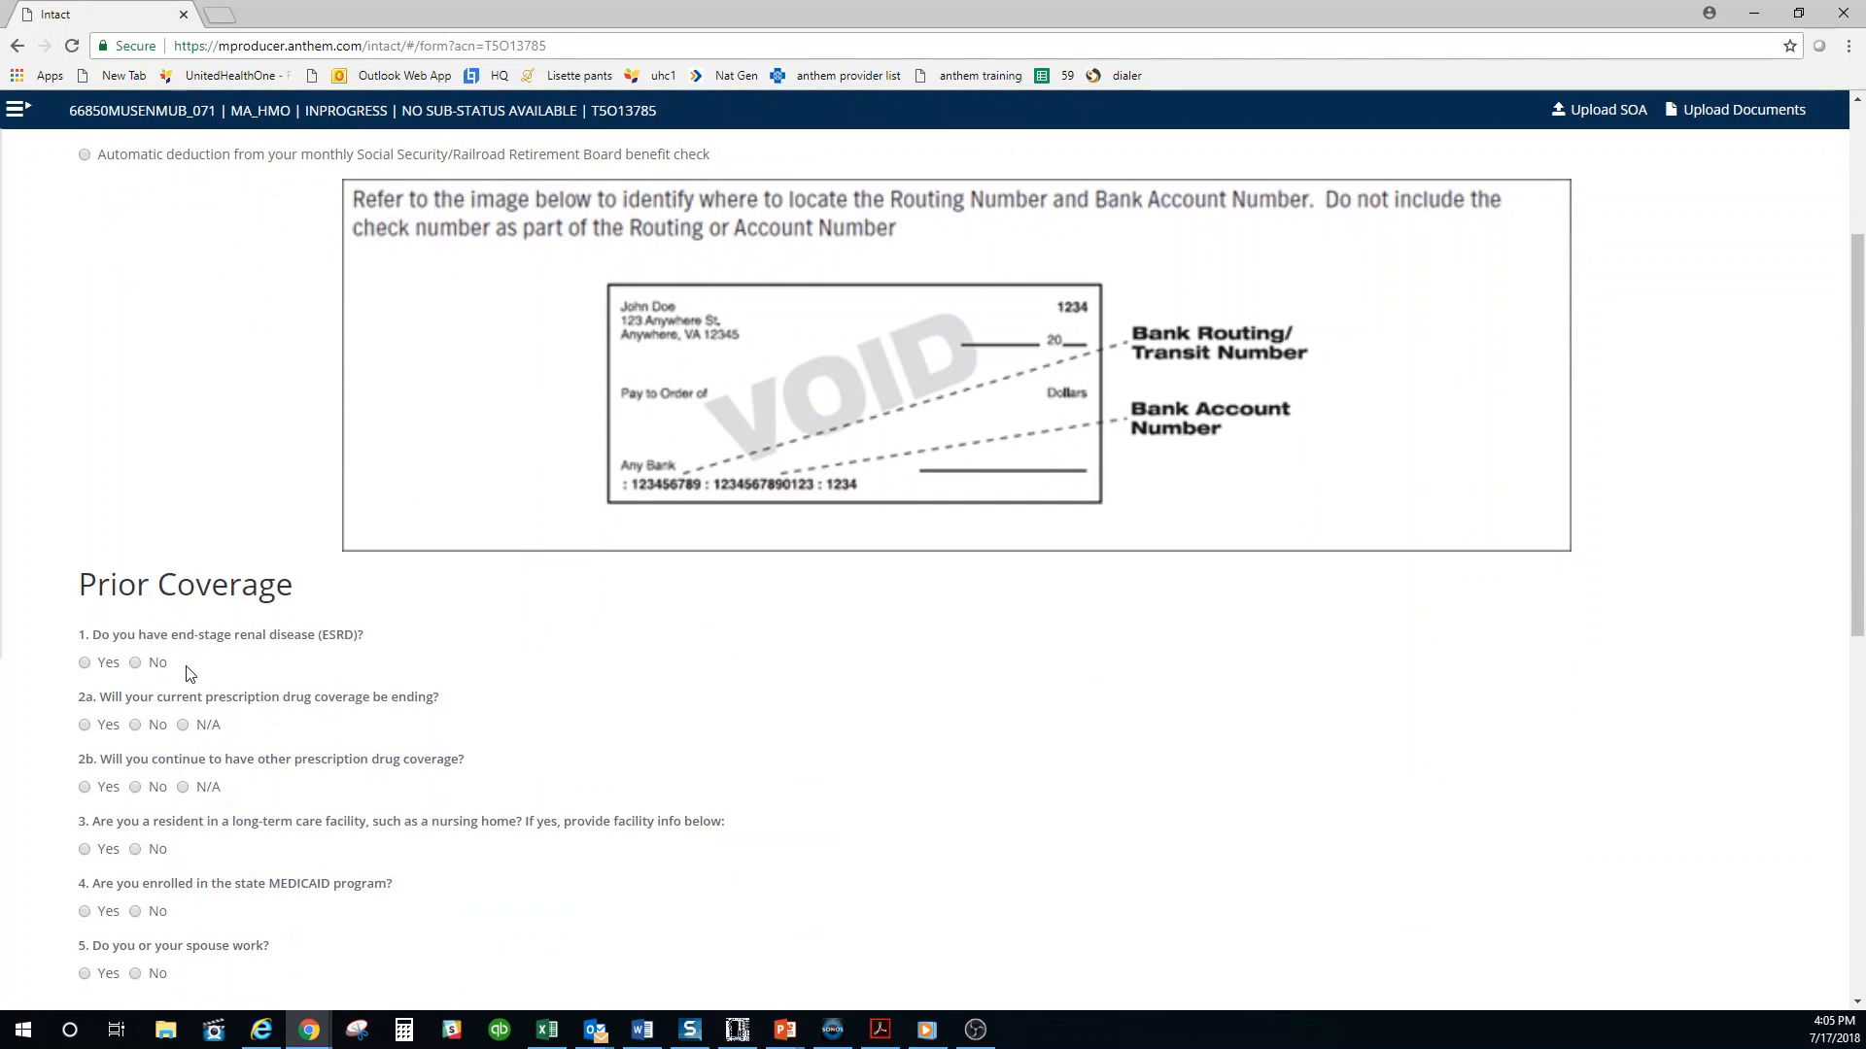
pyautogui.click(135, 662)
pyautogui.scroll(-3, 445, 799)
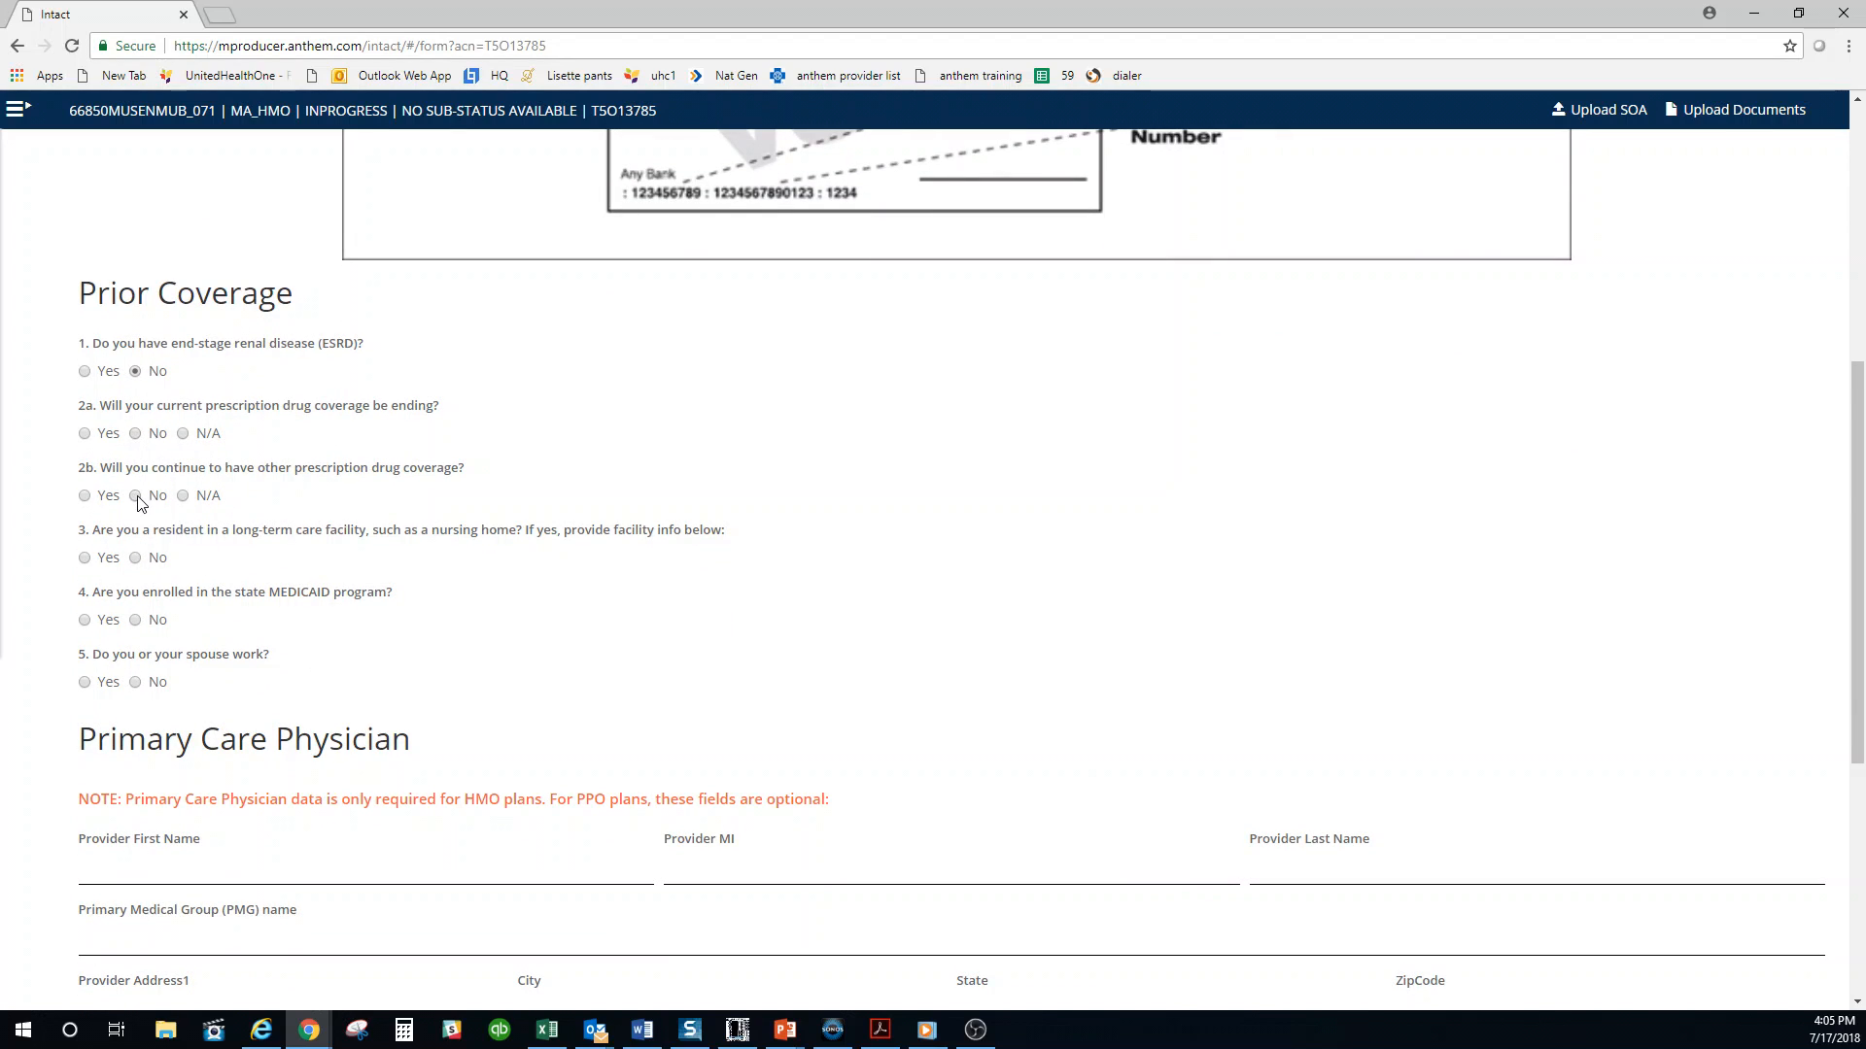
pyautogui.click(137, 437)
pyautogui.click(136, 497)
pyautogui.click(135, 559)
pyautogui.click(135, 622)
pyautogui.click(136, 683)
# Go to page 3 of the application and examine the Eligibility Attestation statements for the enrollment periods
pyautogui.scroll(-4, 243, 716)
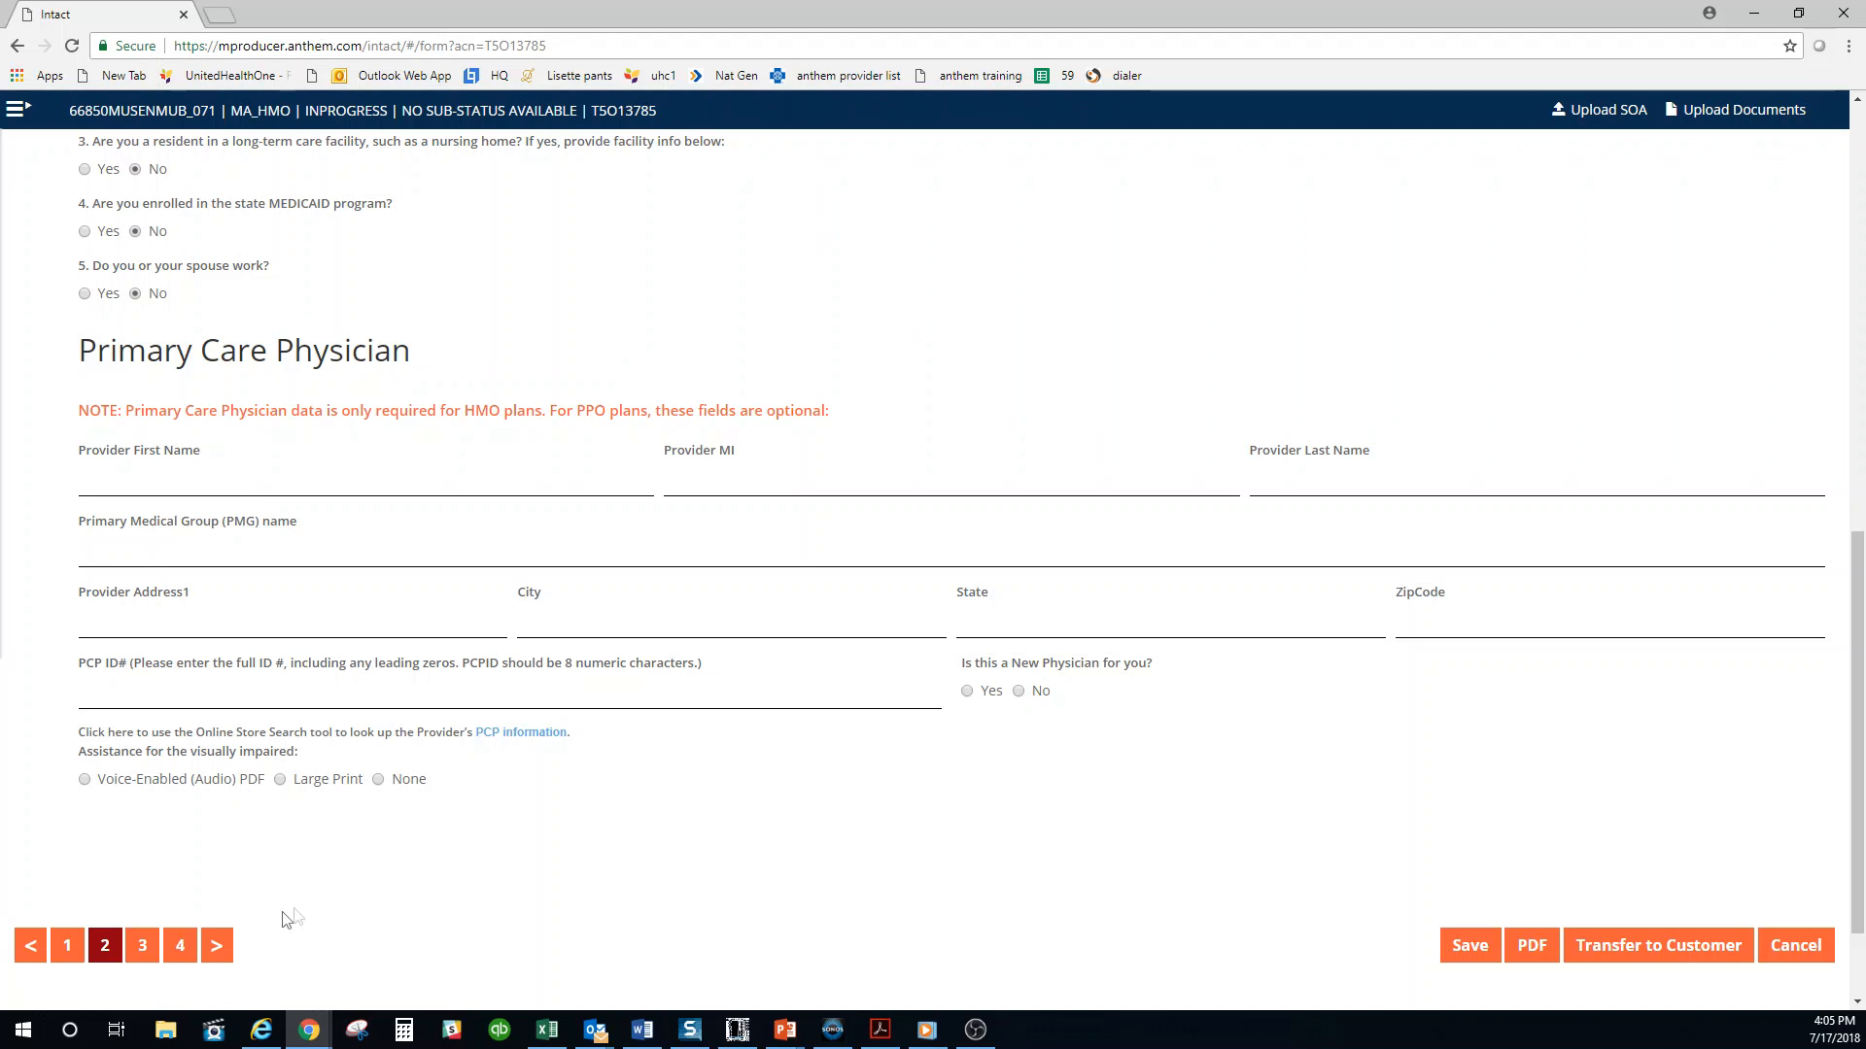
pyautogui.click(142, 950)
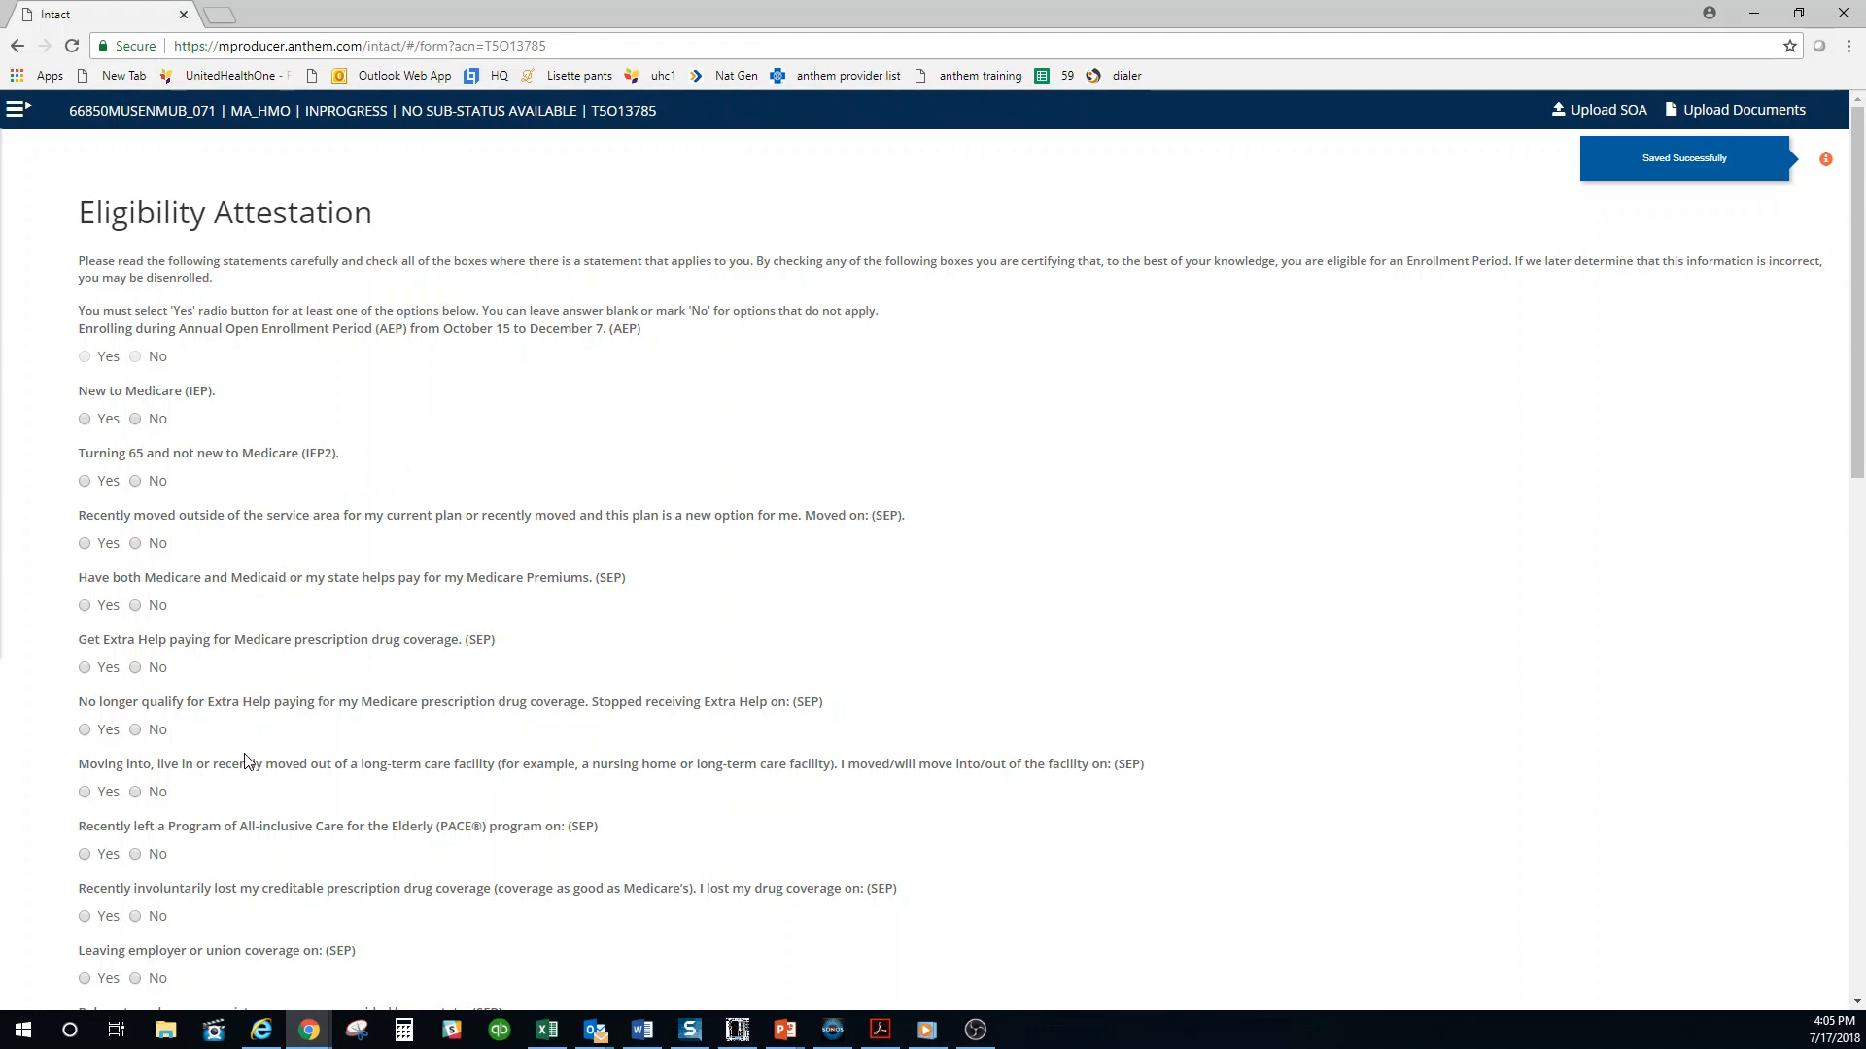
pyautogui.scroll(-1, 245, 762)
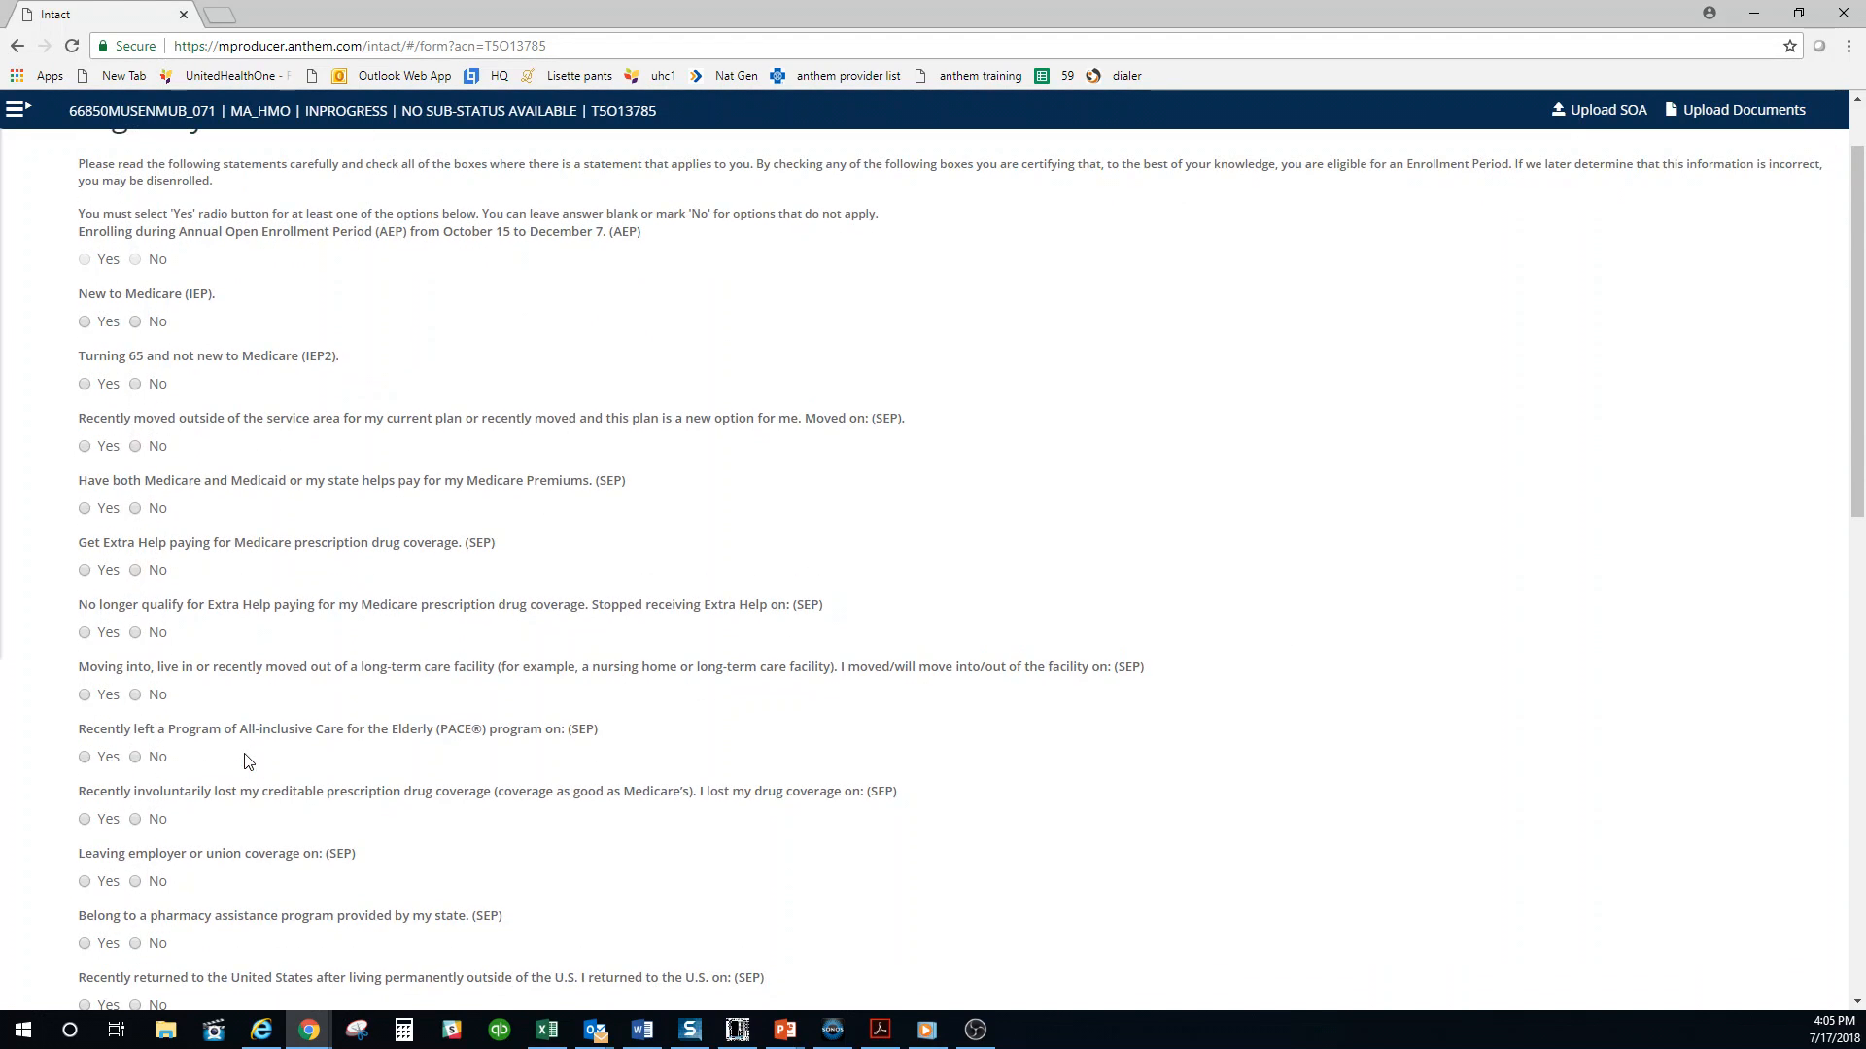
pyautogui.scroll(-1, 245, 762)
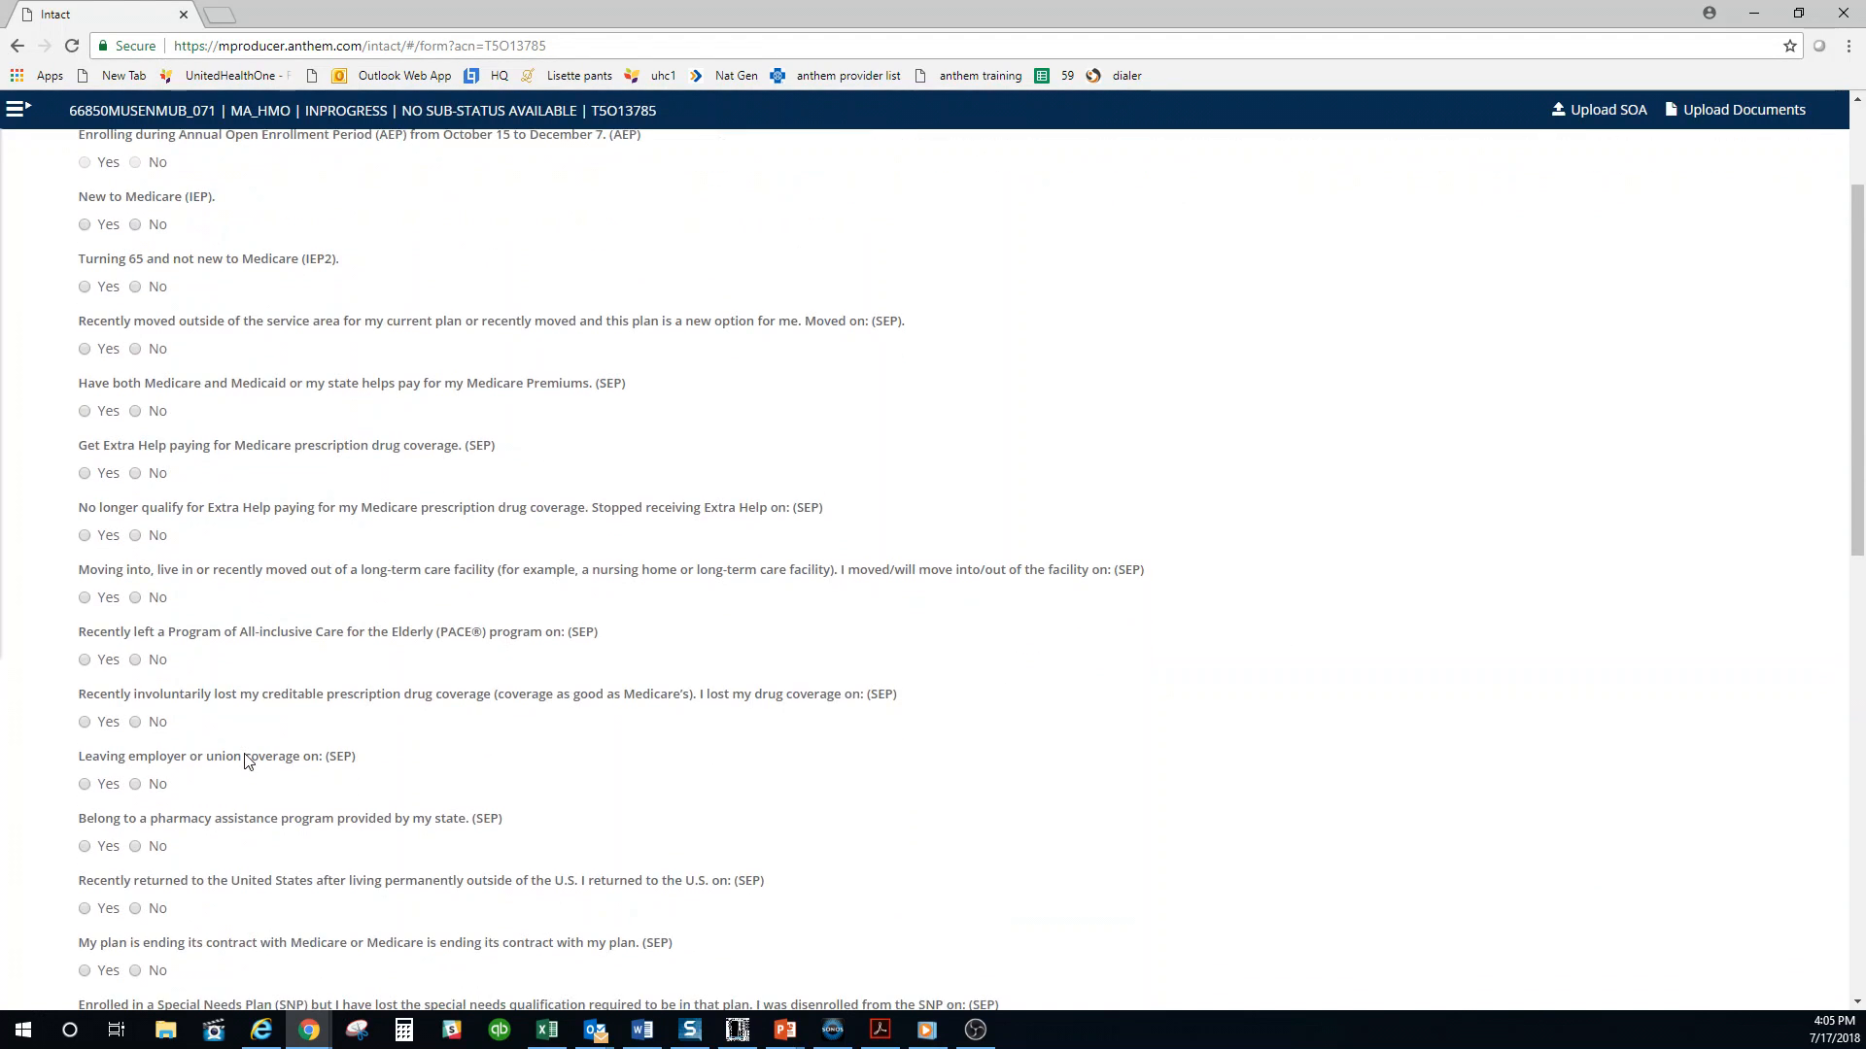
pyautogui.scroll(-1, 245, 762)
pyautogui.scroll(-1, 245, 762)
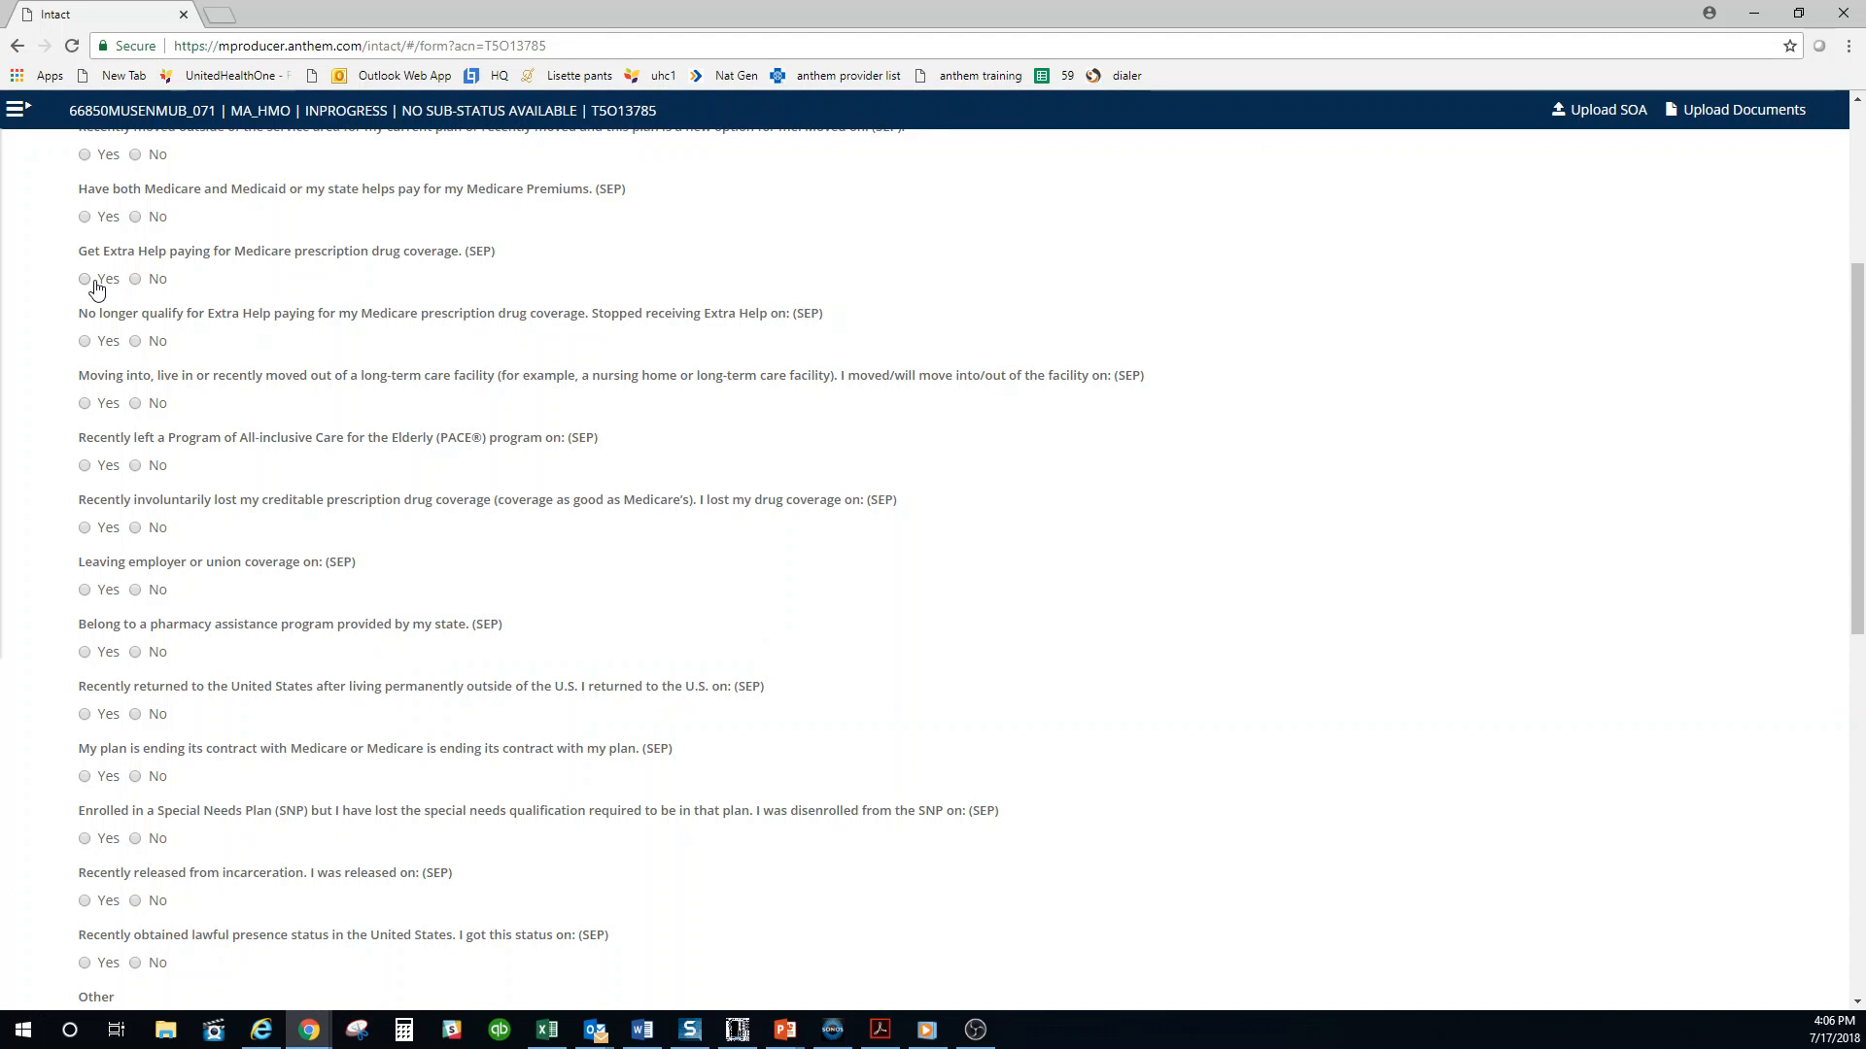
pyautogui.scroll(-3, 107, 311)
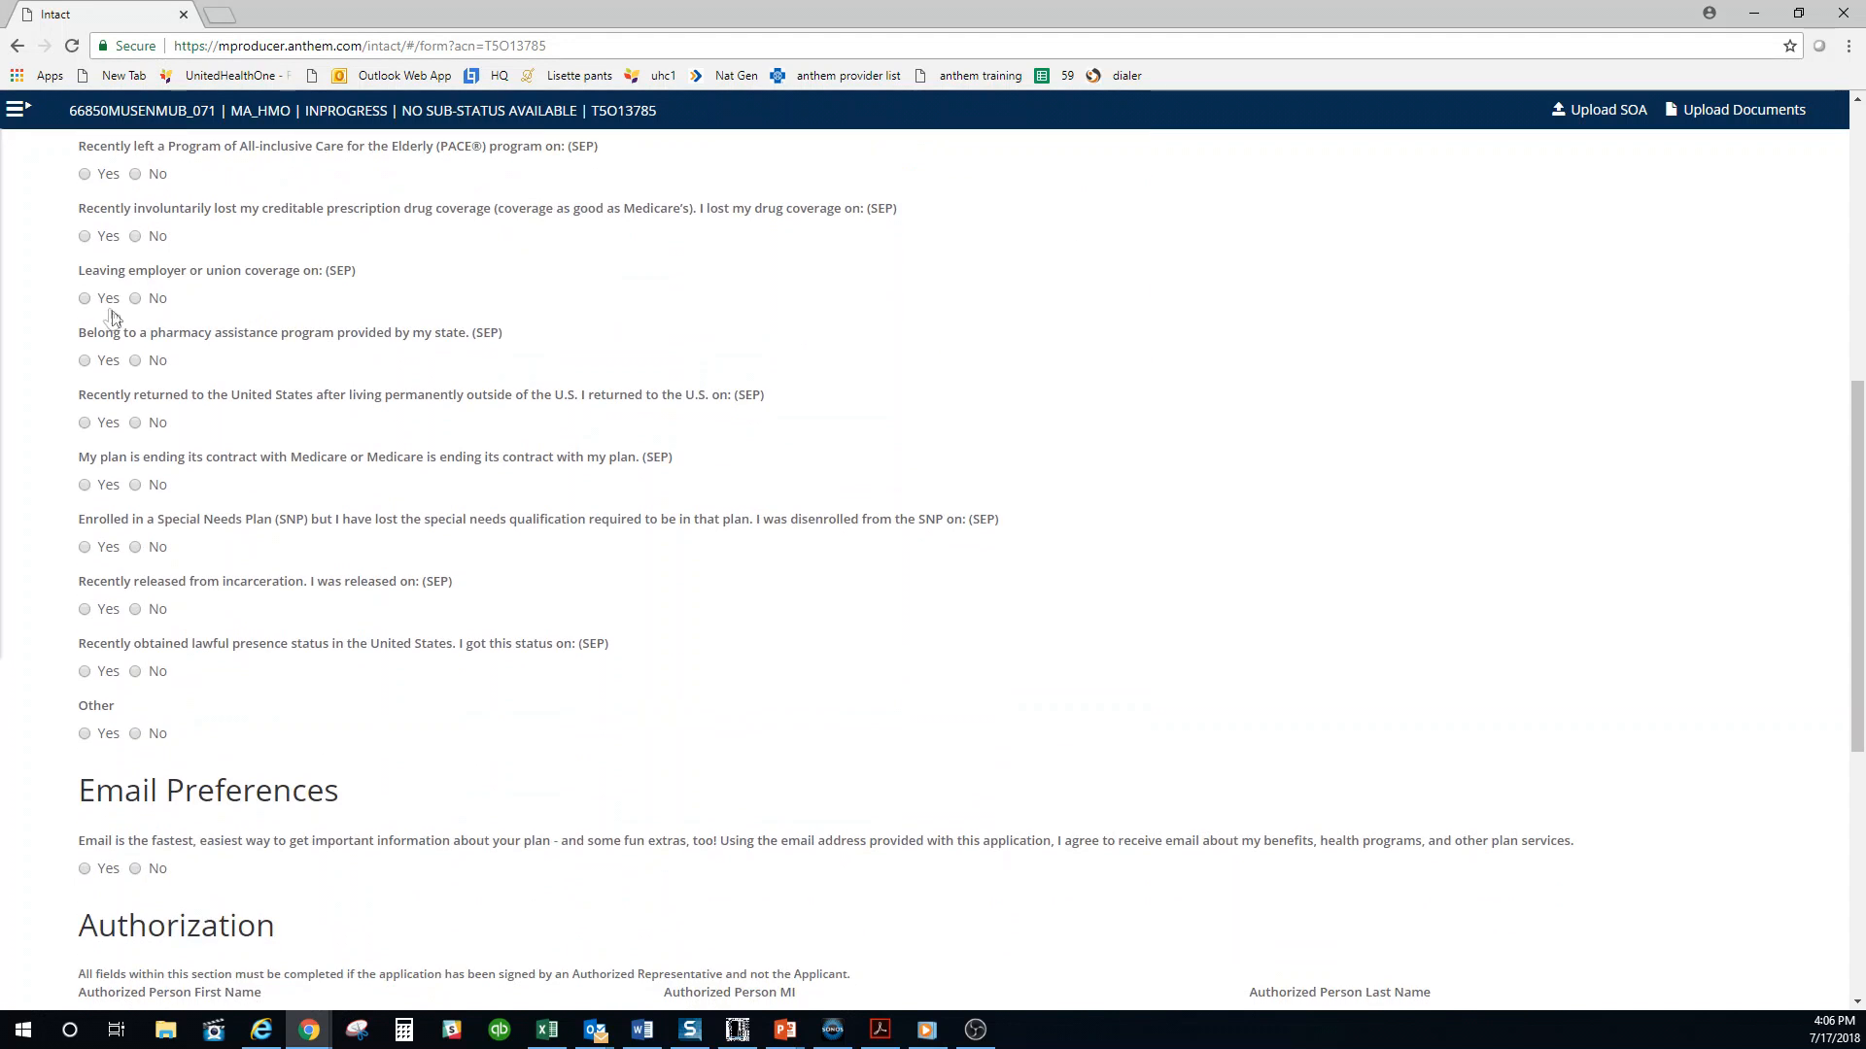
# Review the Email Preferences and Authorization sections on page 3 and continue to page 4 of the application without correcting errors
pyautogui.scroll(-3, 146, 336)
pyautogui.scroll(-2, 344, 554)
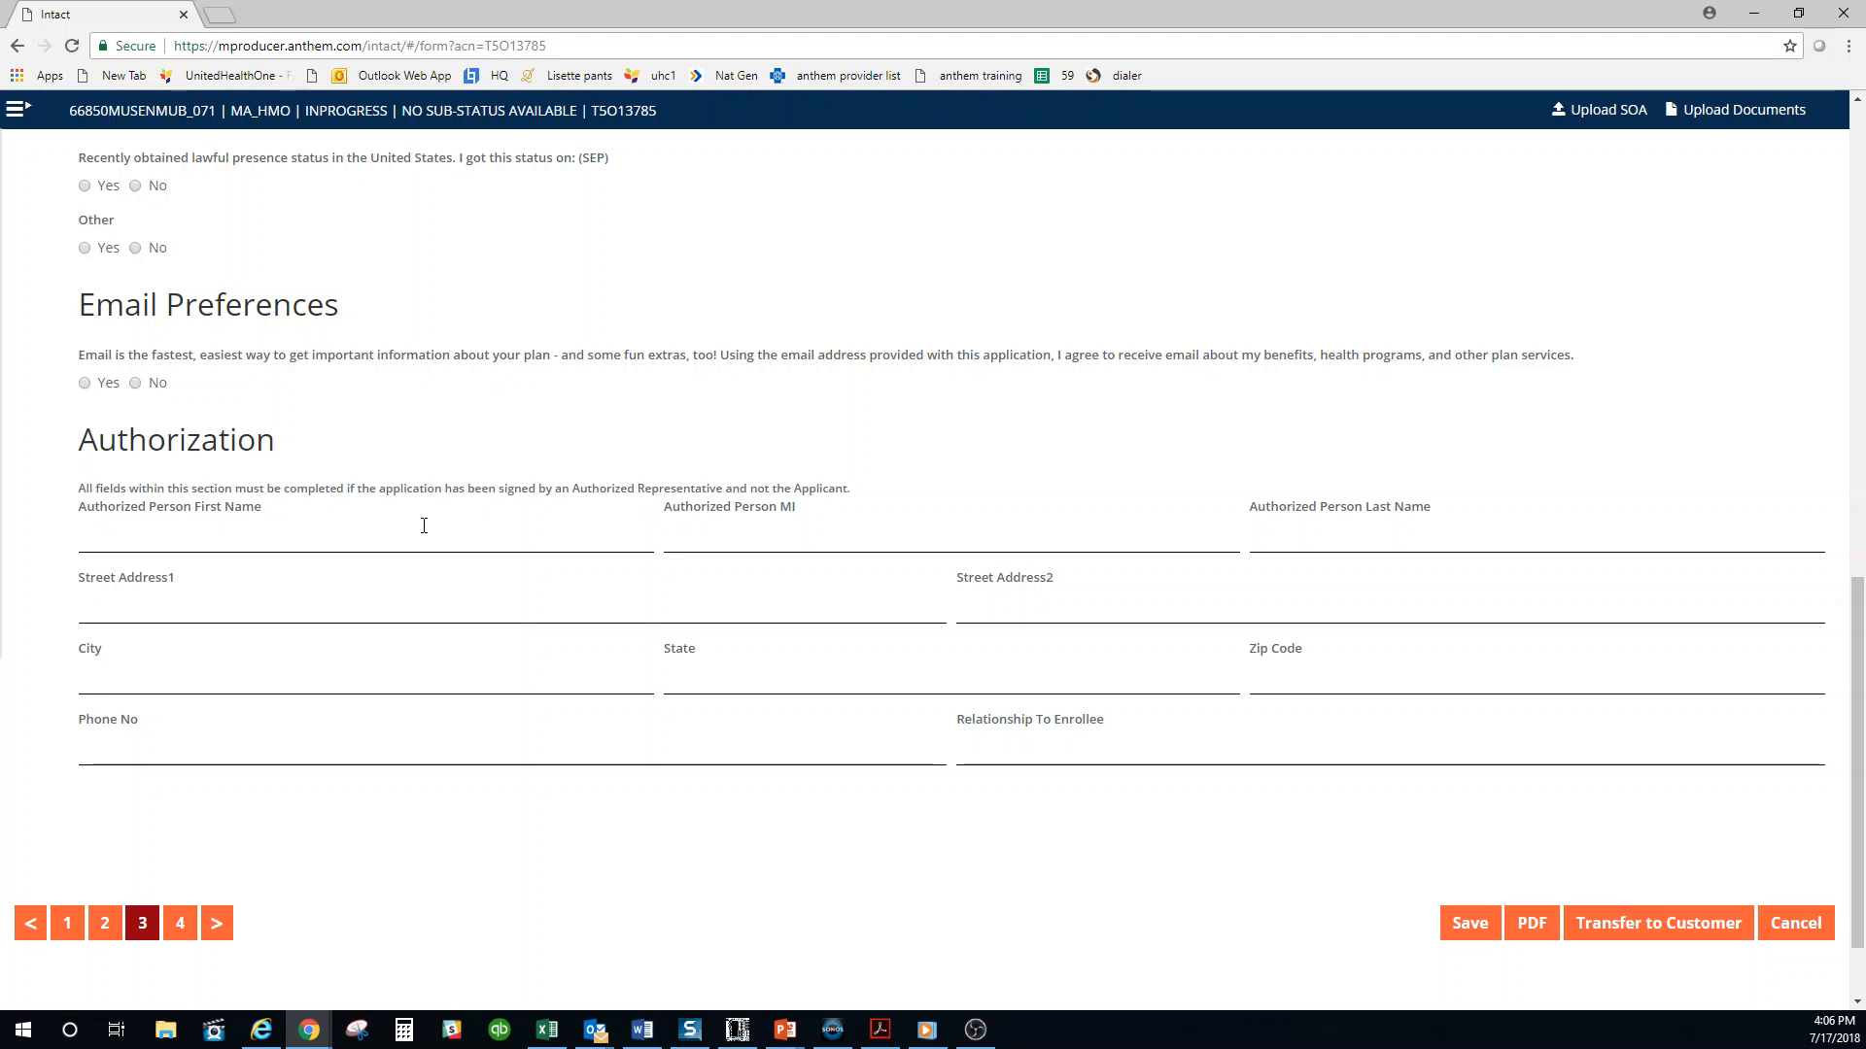
pyautogui.scroll(-1, 427, 550)
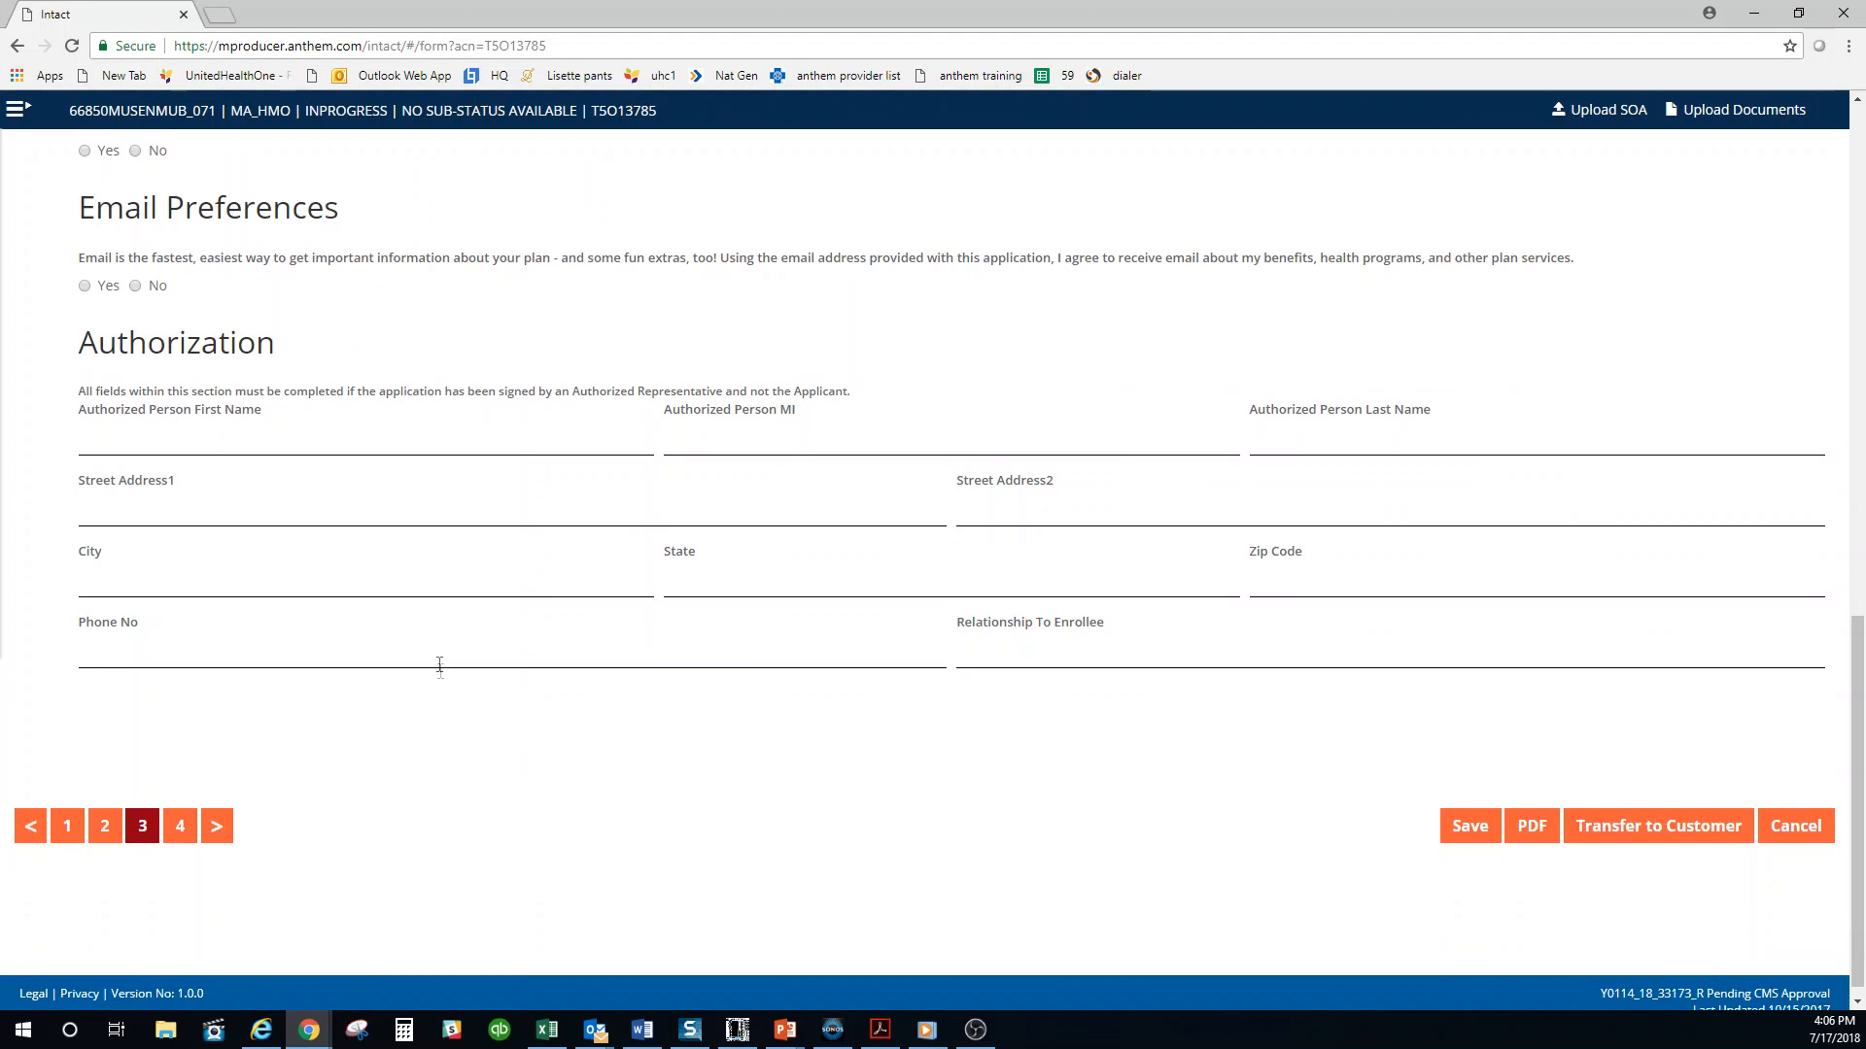
pyautogui.click(188, 829)
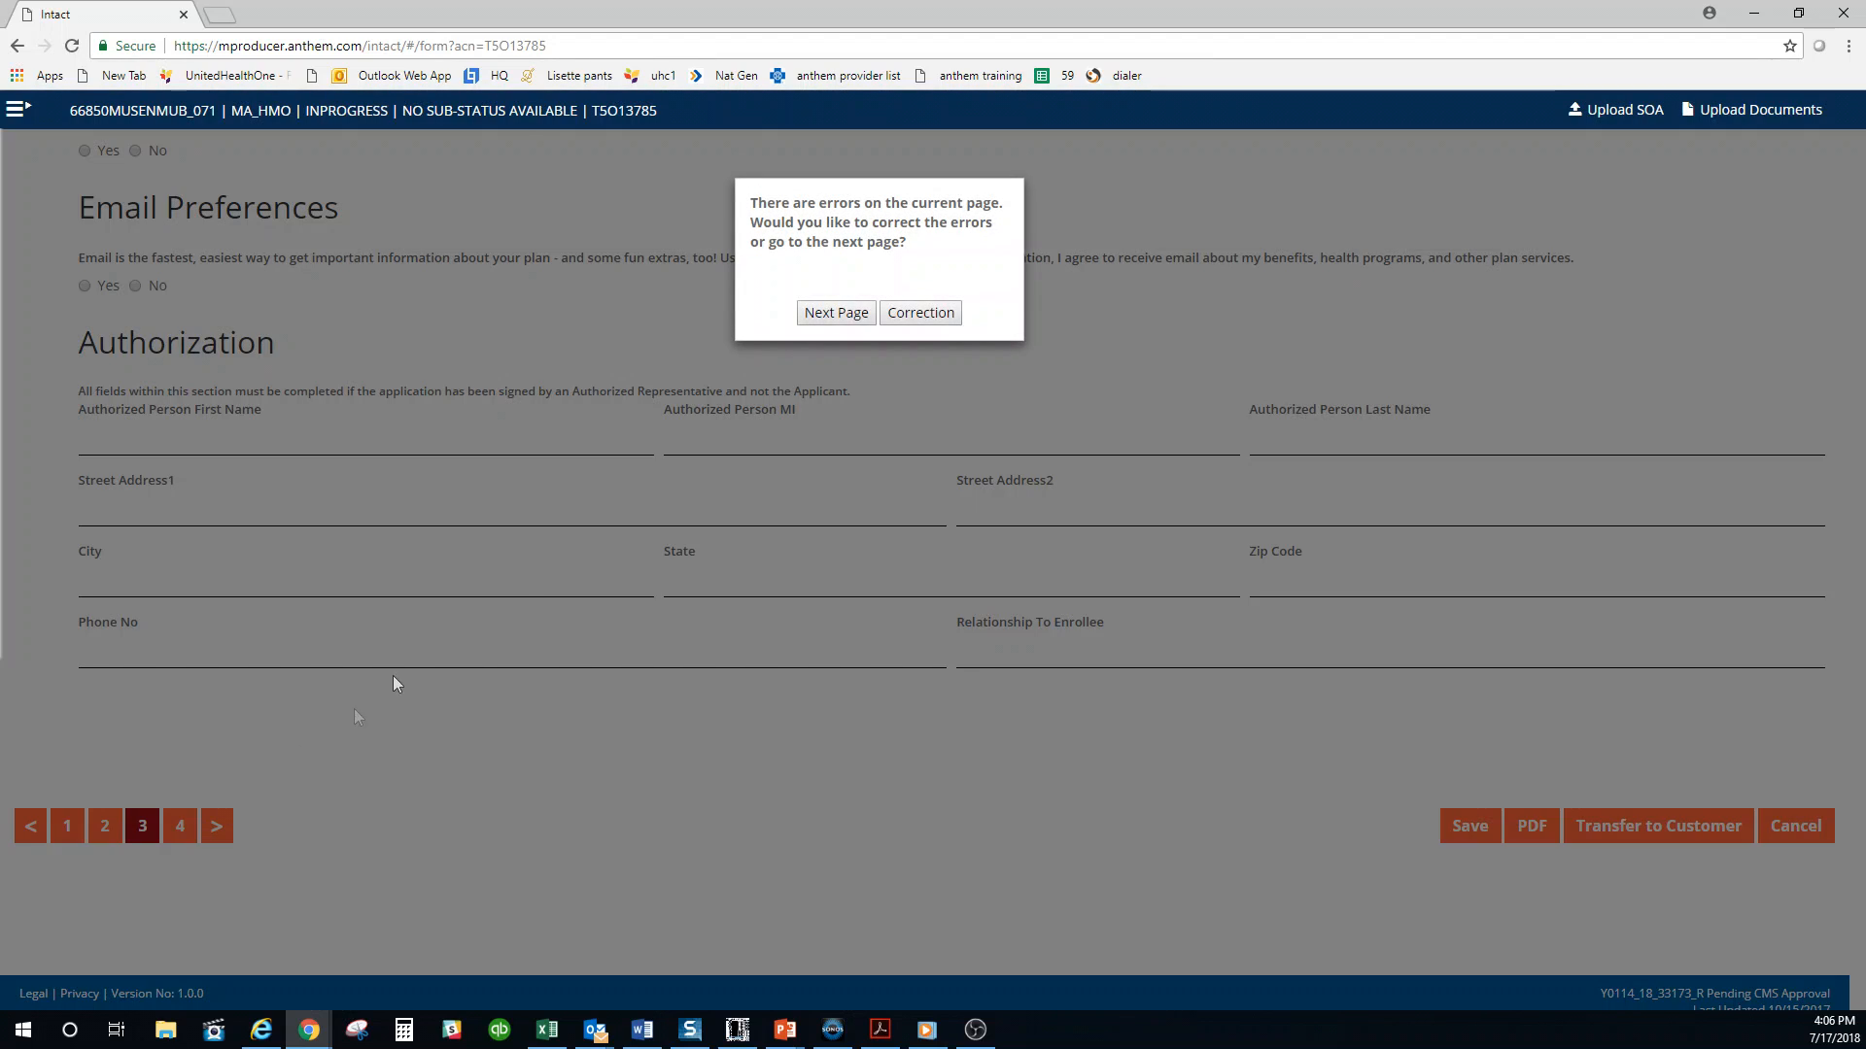
pyautogui.click(832, 313)
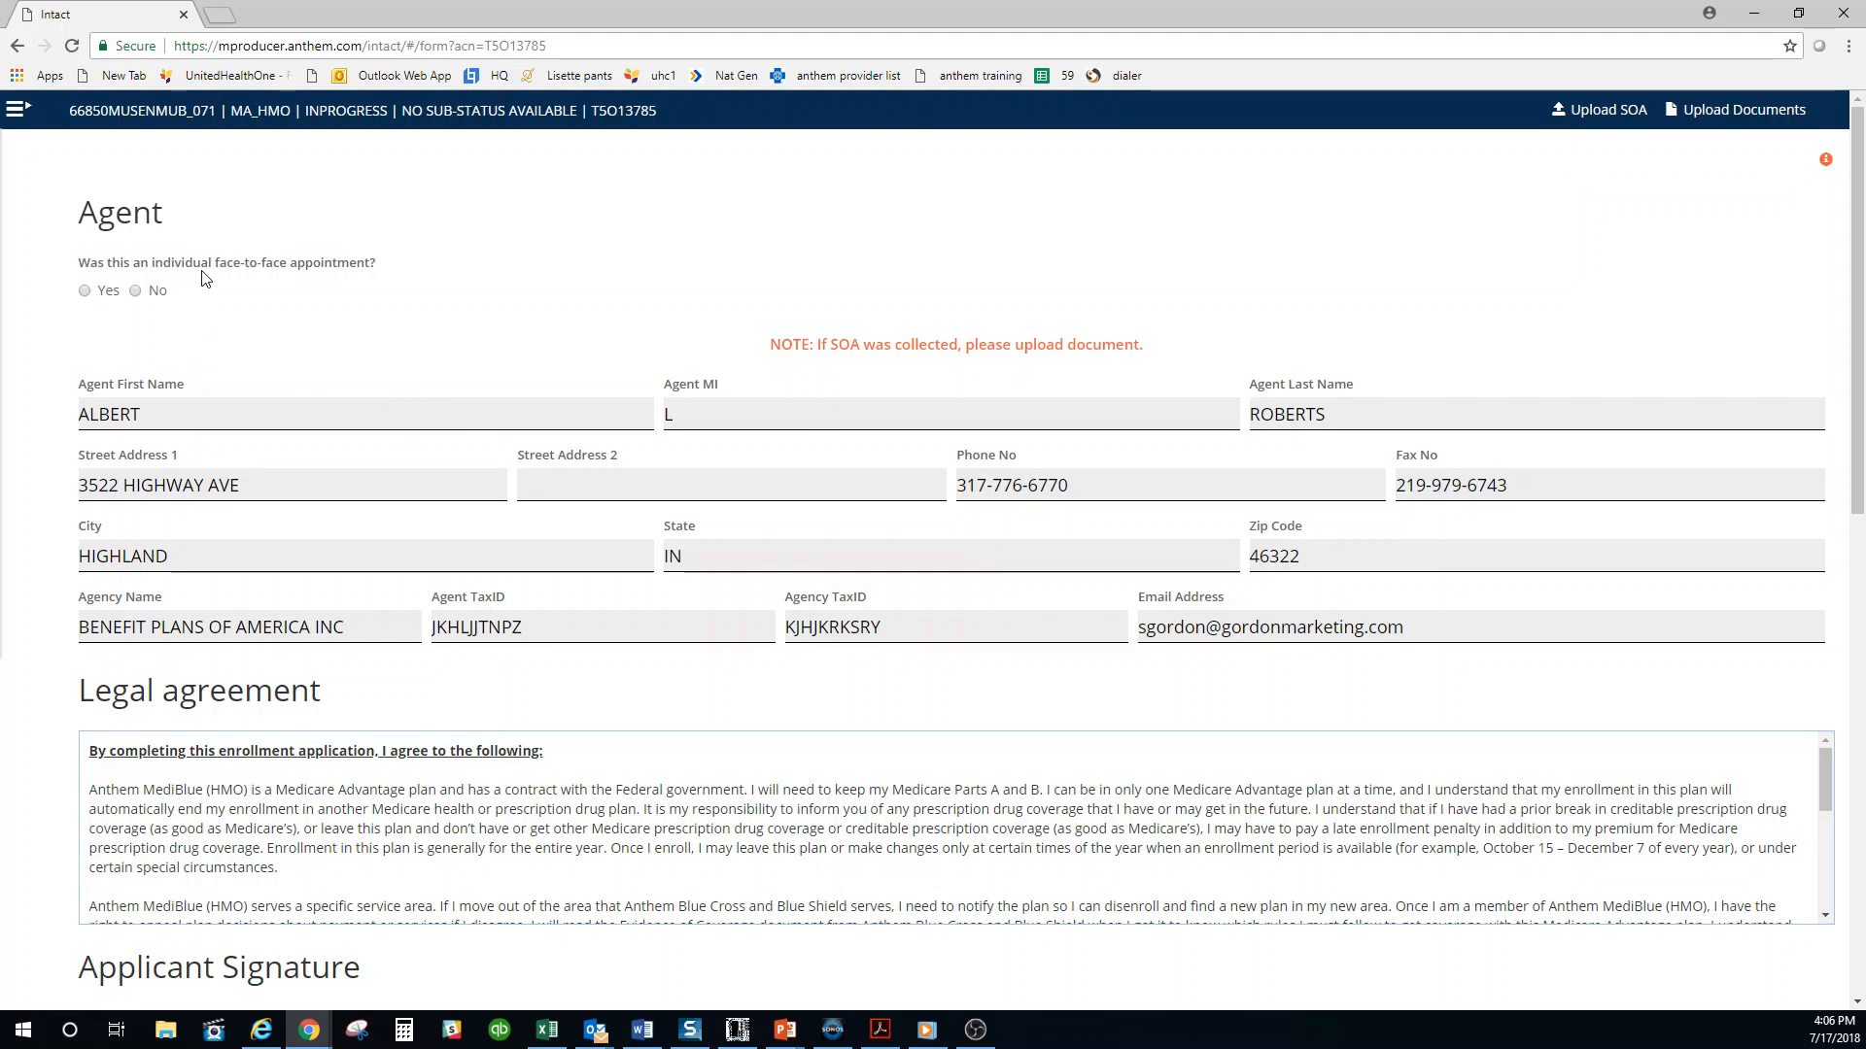
# Answer Yes to the individual face-to-face appointment question and attach the electronic SOA created 2018-07-17 to the application
pyautogui.click(86, 297)
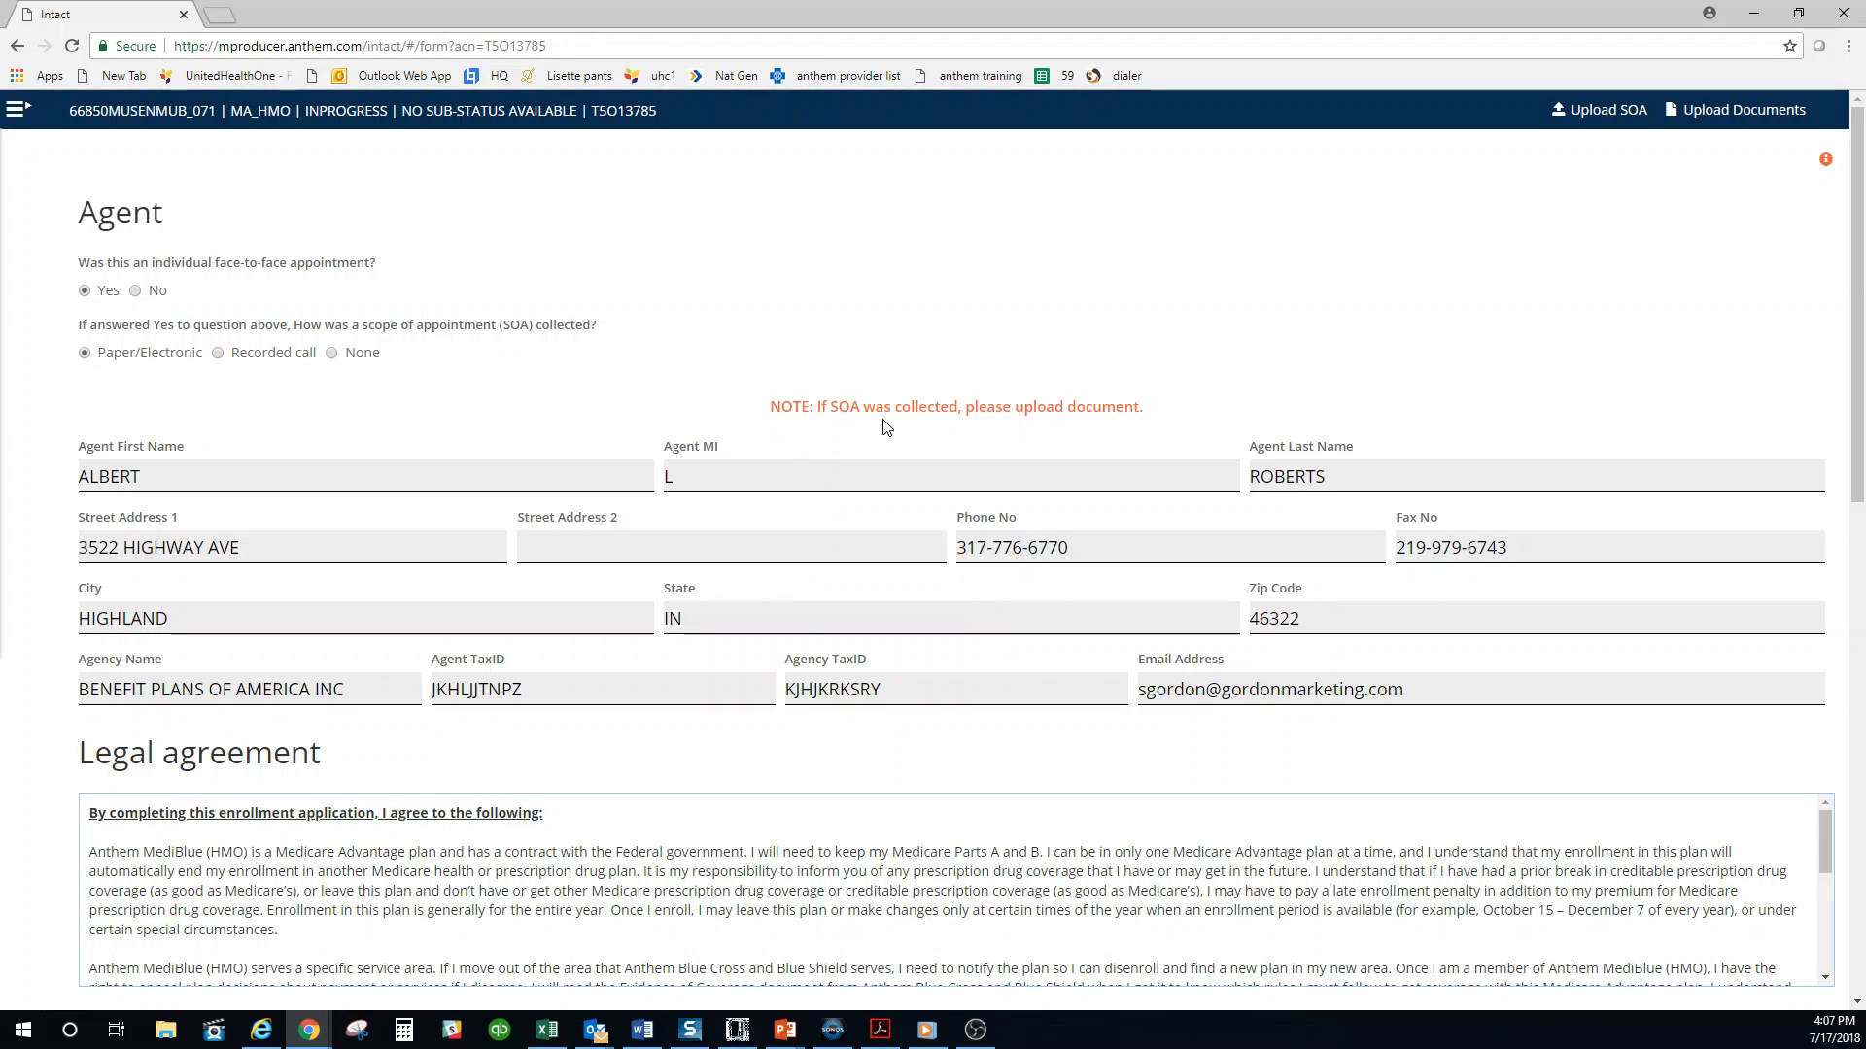
pyautogui.click(1605, 110)
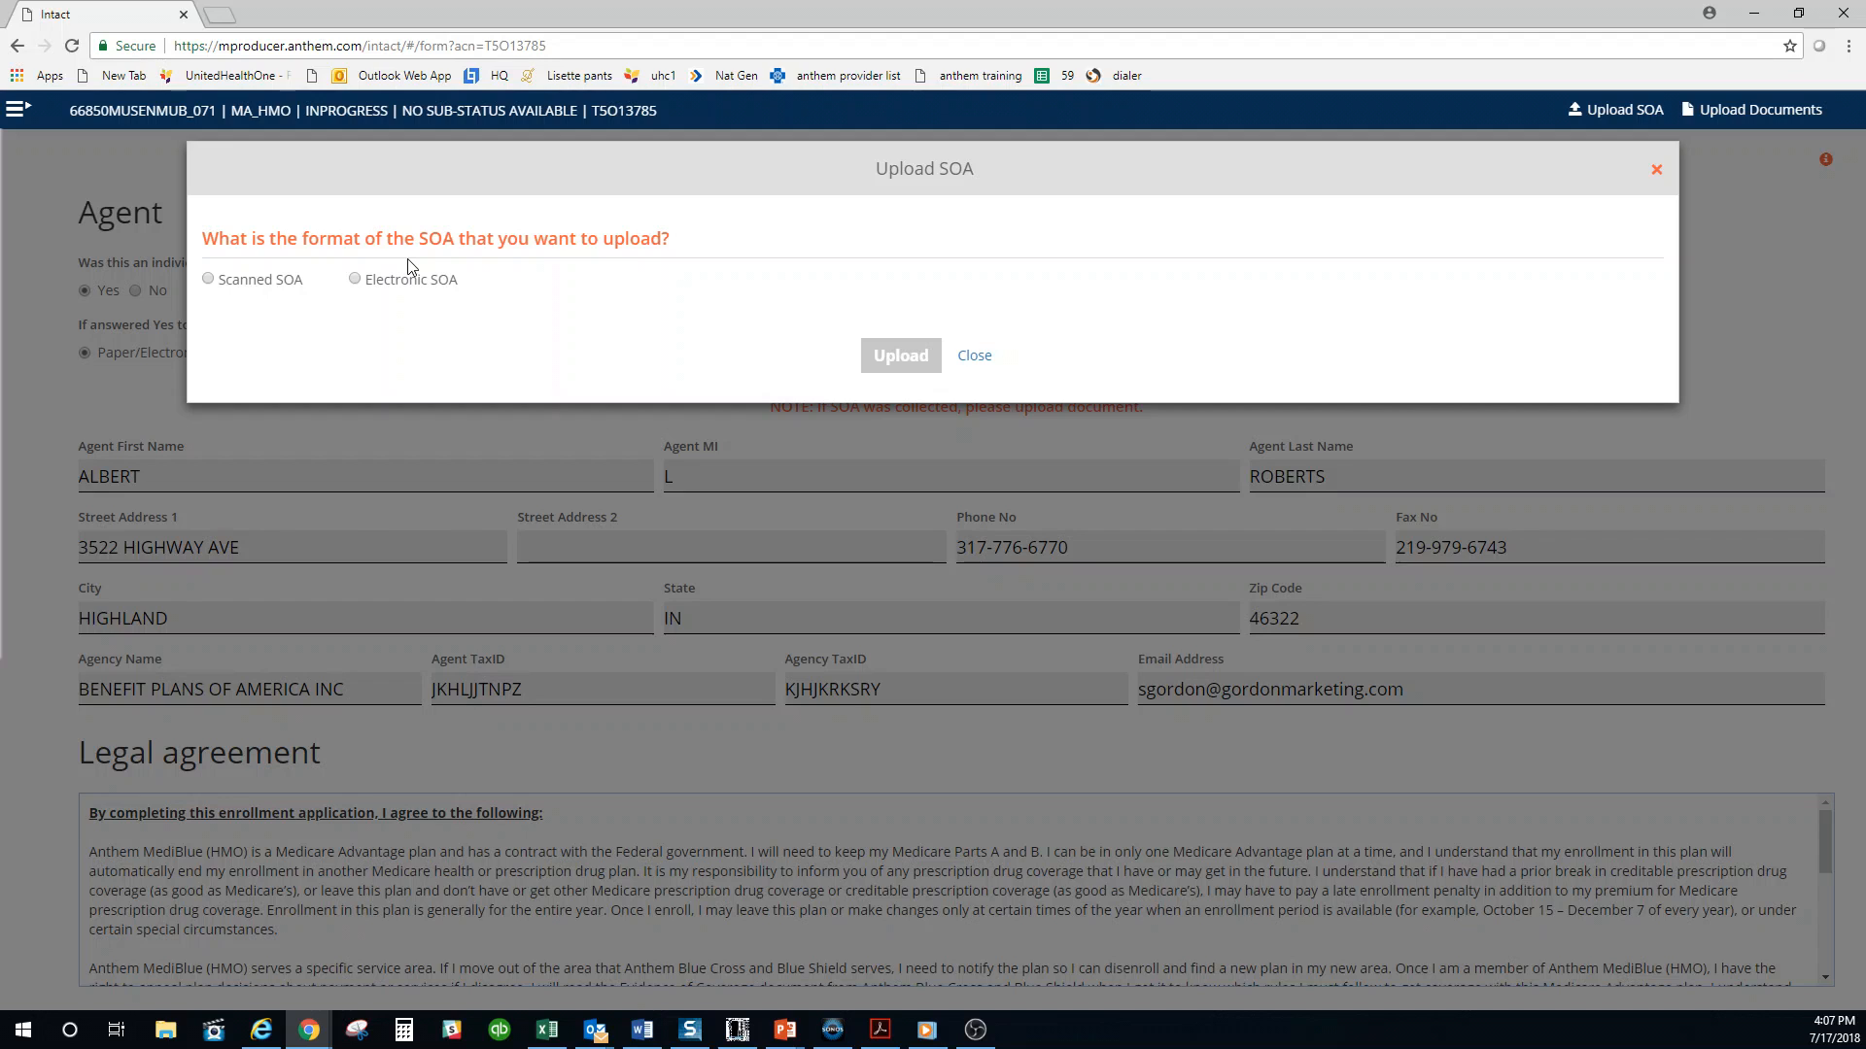
pyautogui.click(354, 280)
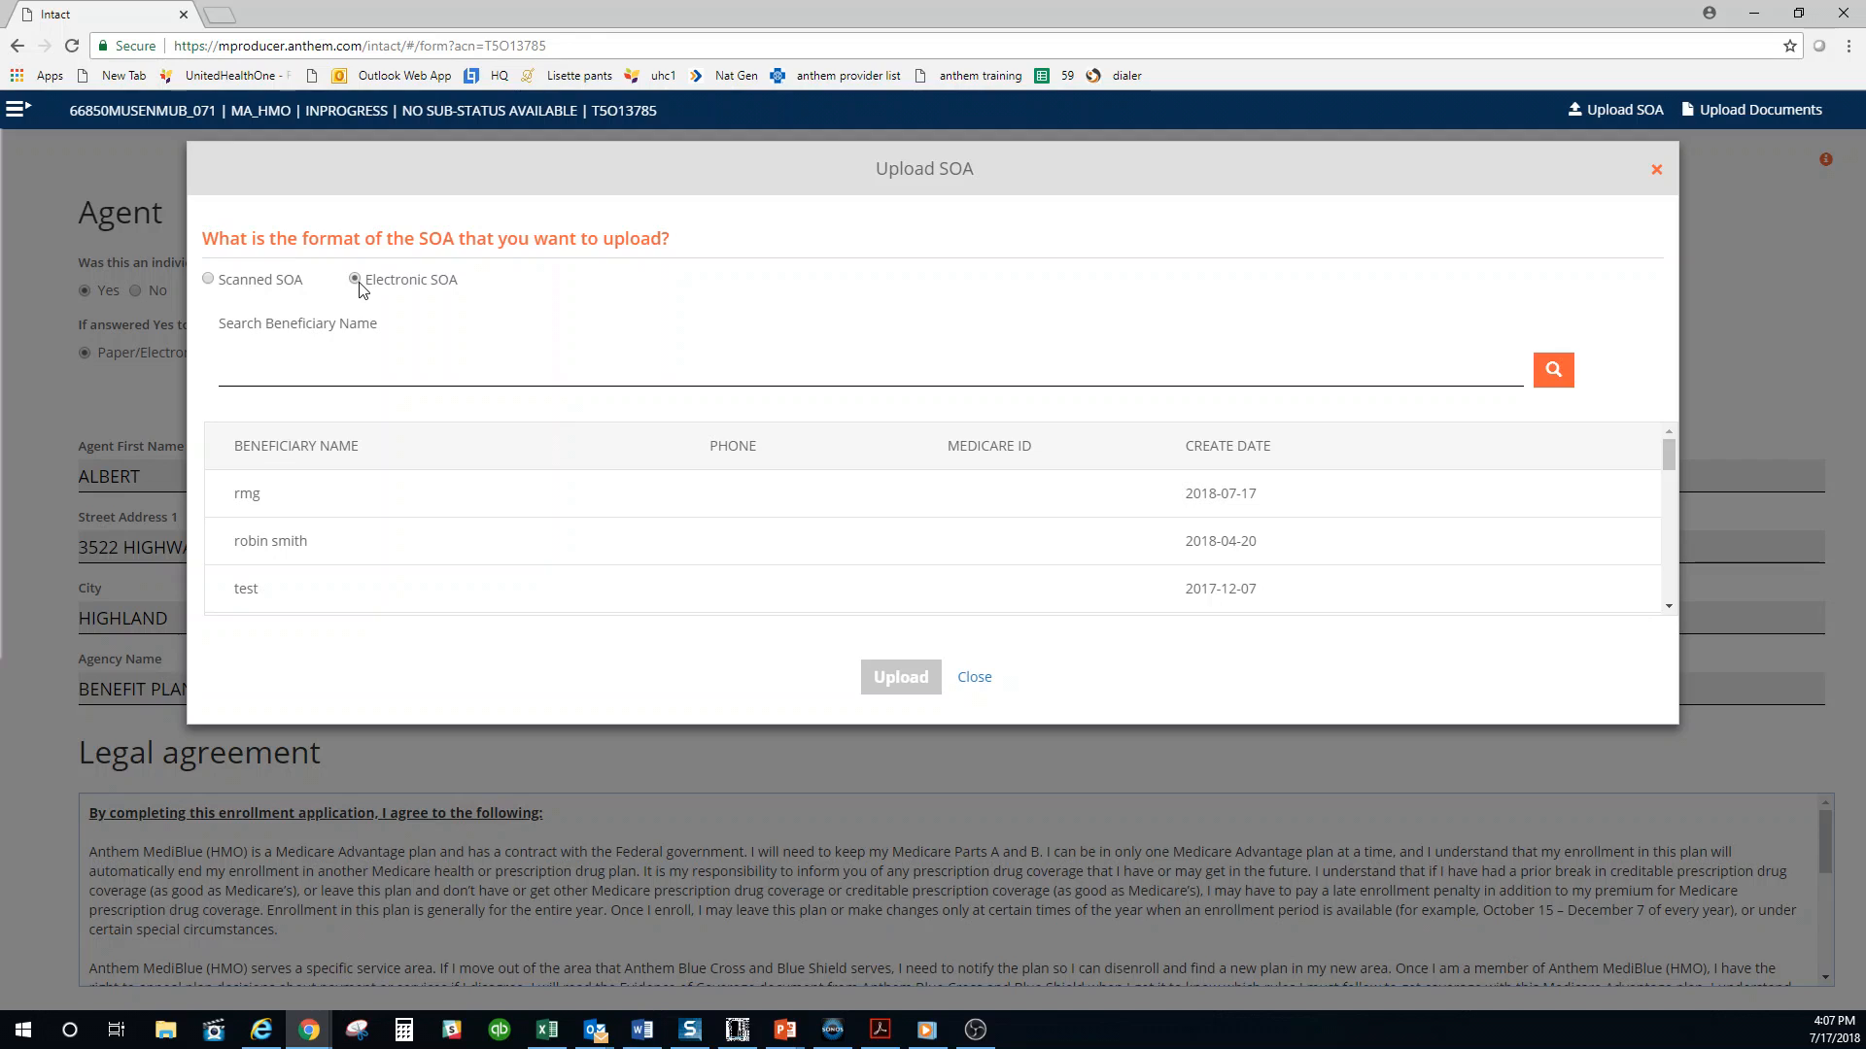
pyautogui.click(253, 499)
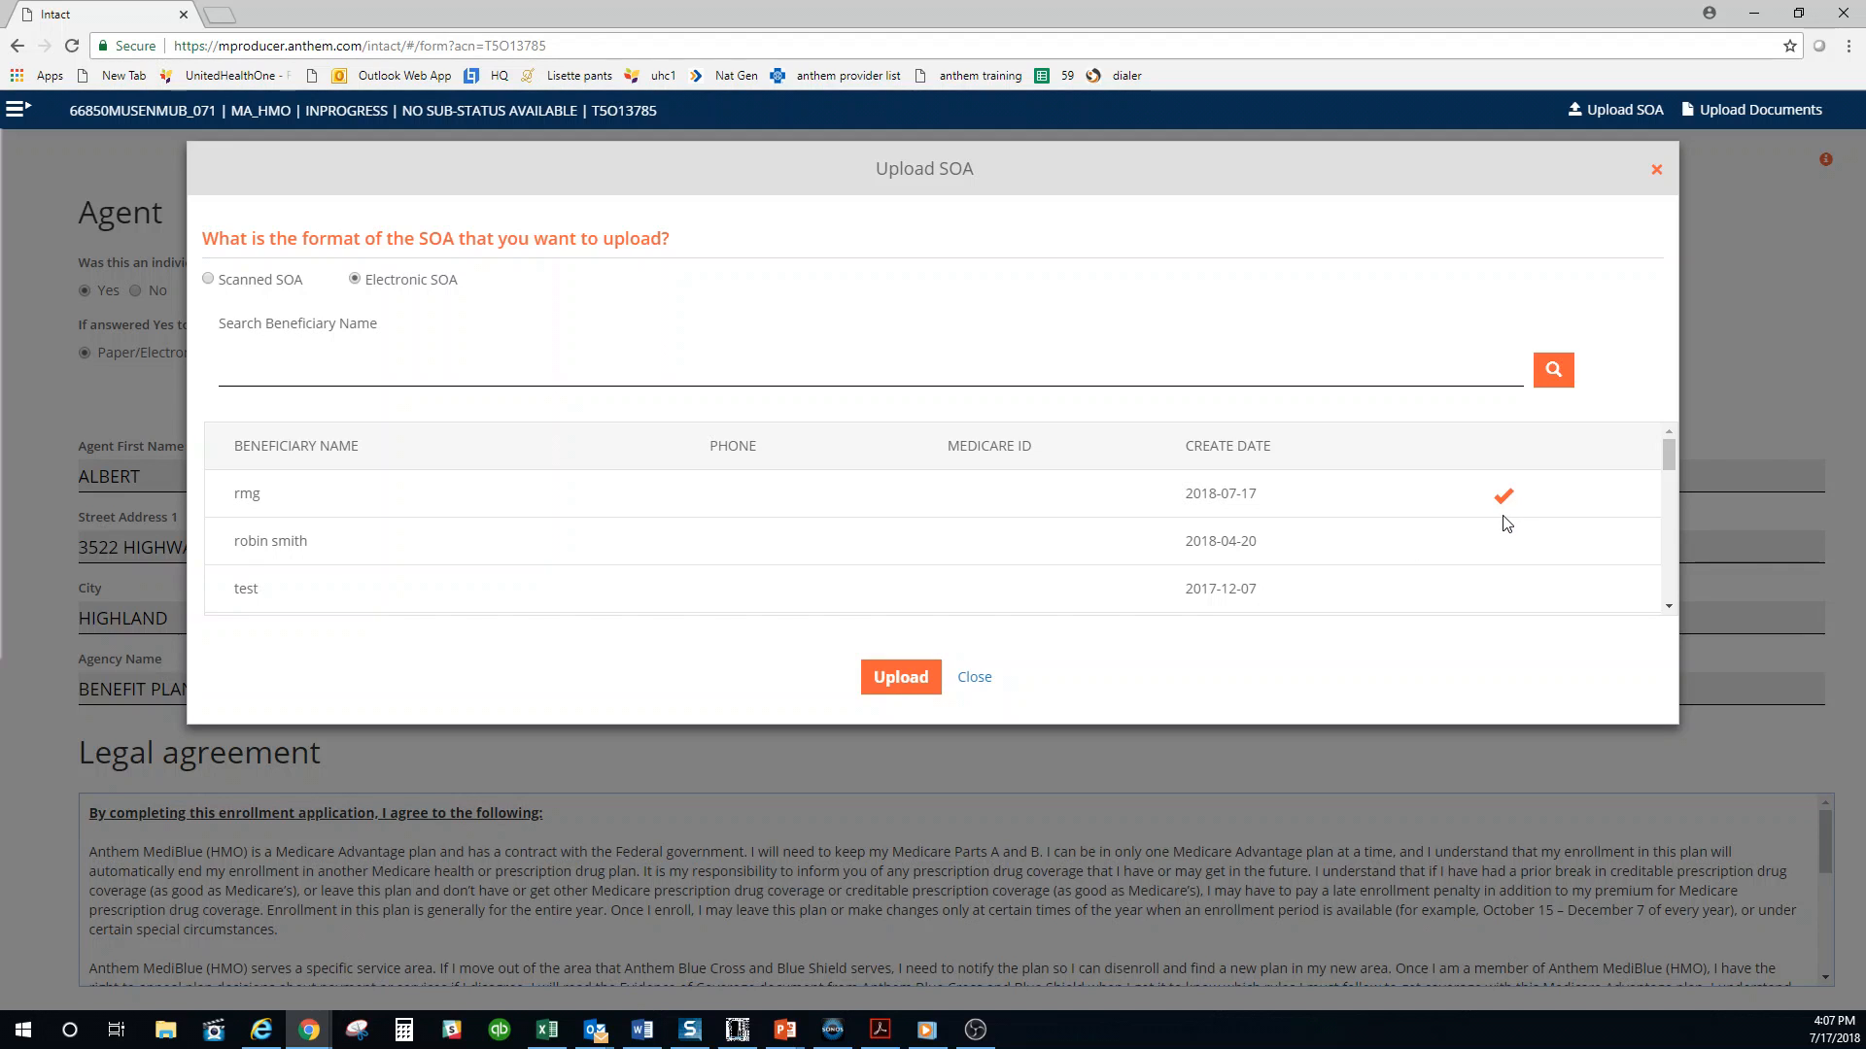
pyautogui.click(899, 678)
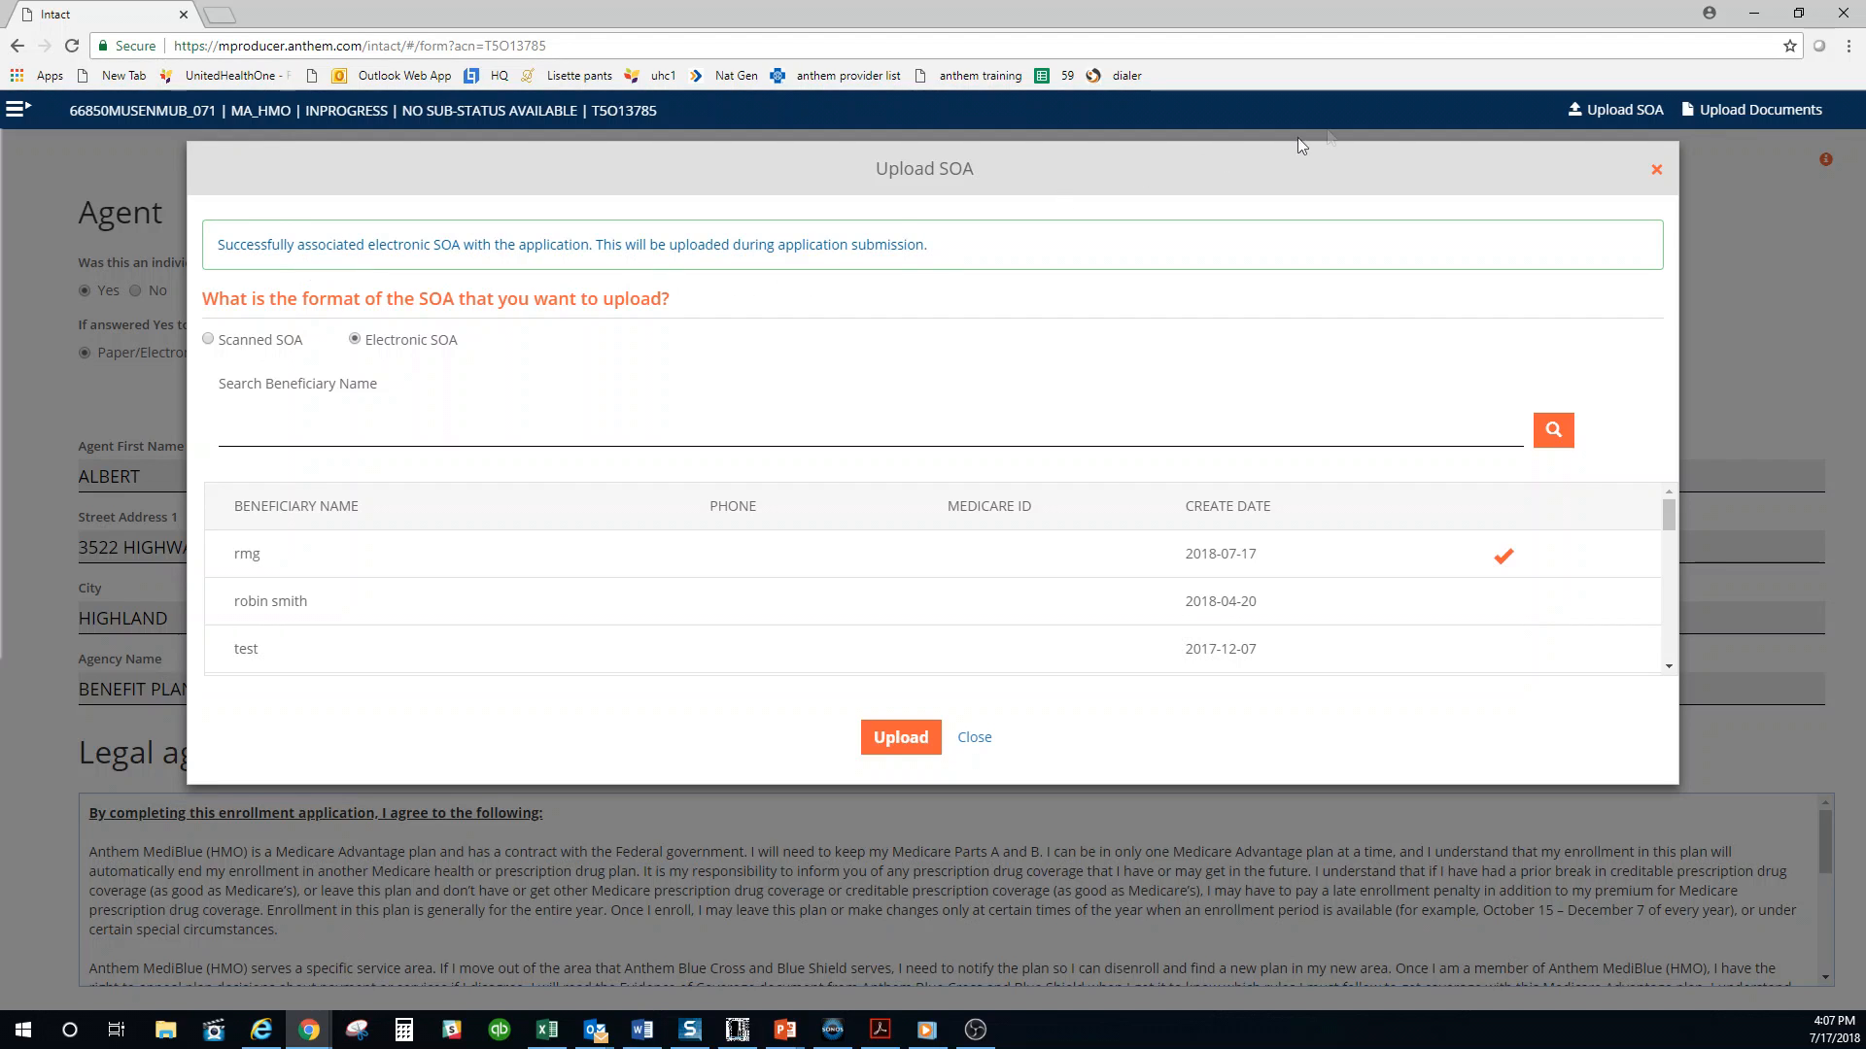
pyautogui.click(969, 738)
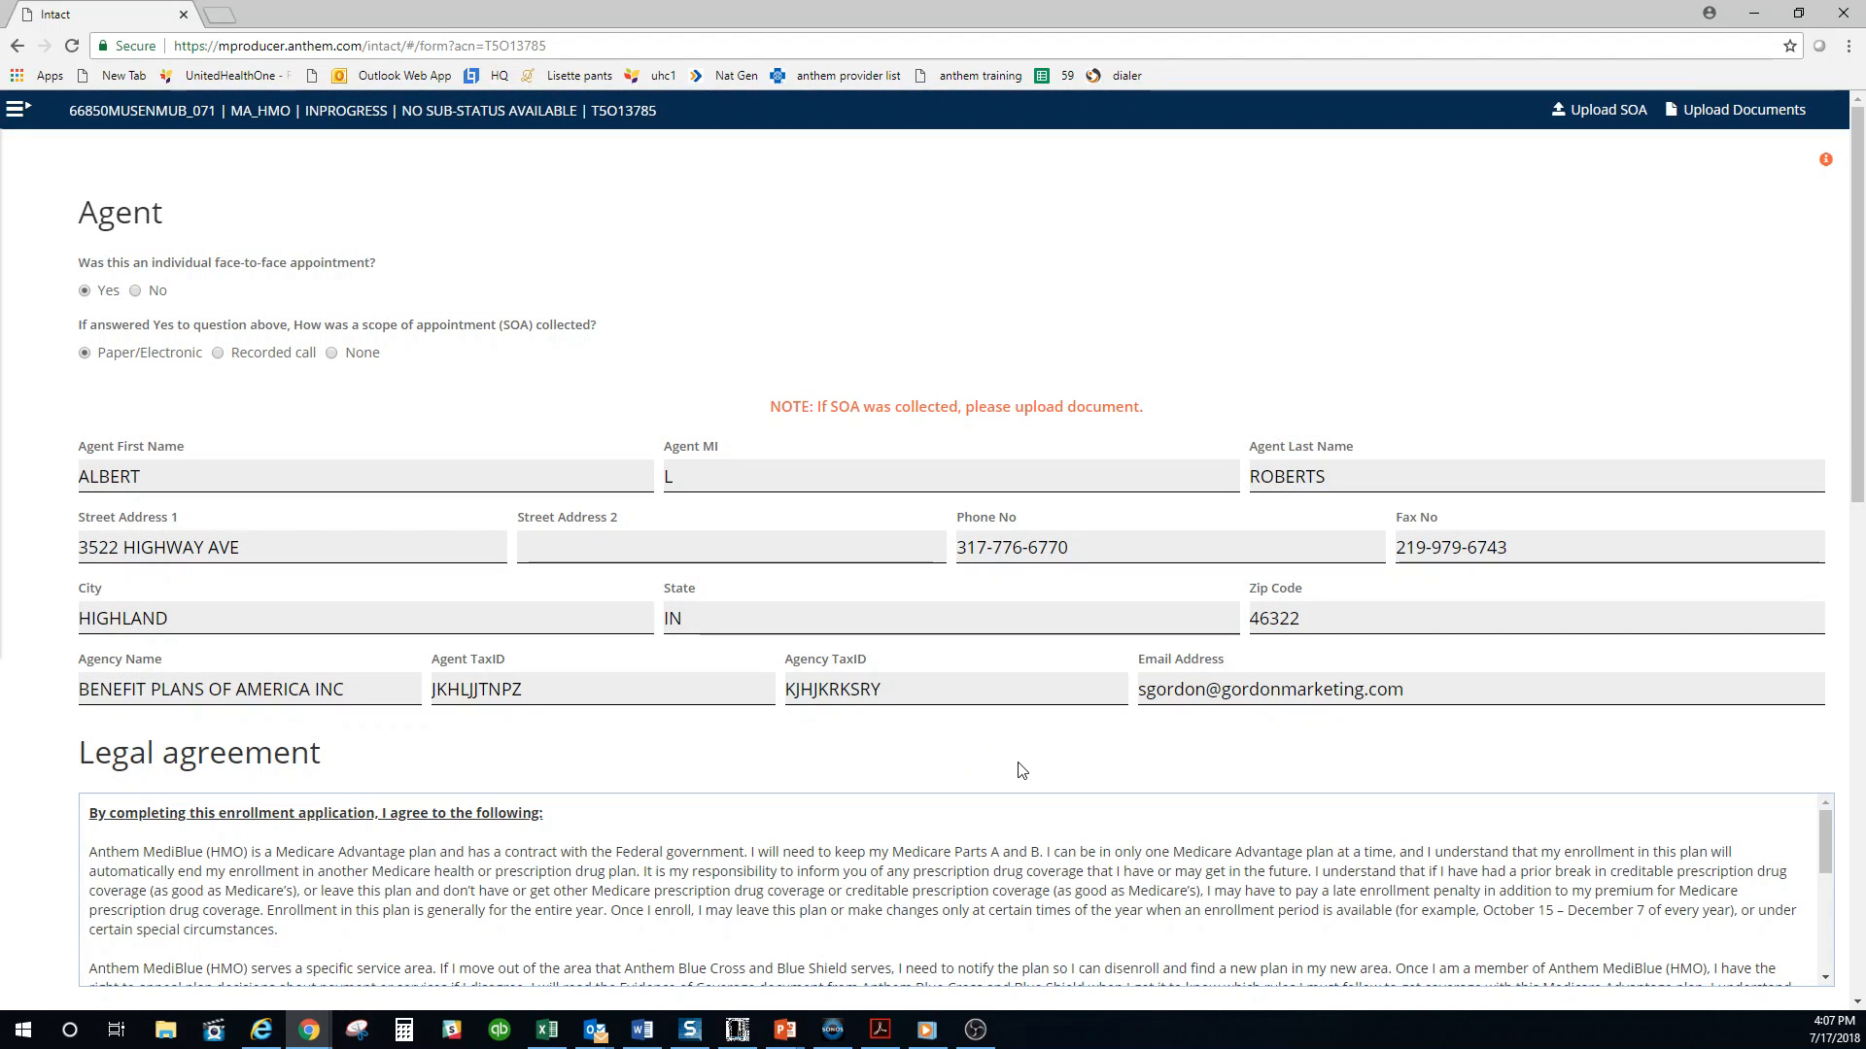
# Review the Legal agreement, the Applicant Signature and Agent Electronic Signature sections, and the supporting documentation reminders on page 4
pyautogui.scroll(-2, 1018, 762)
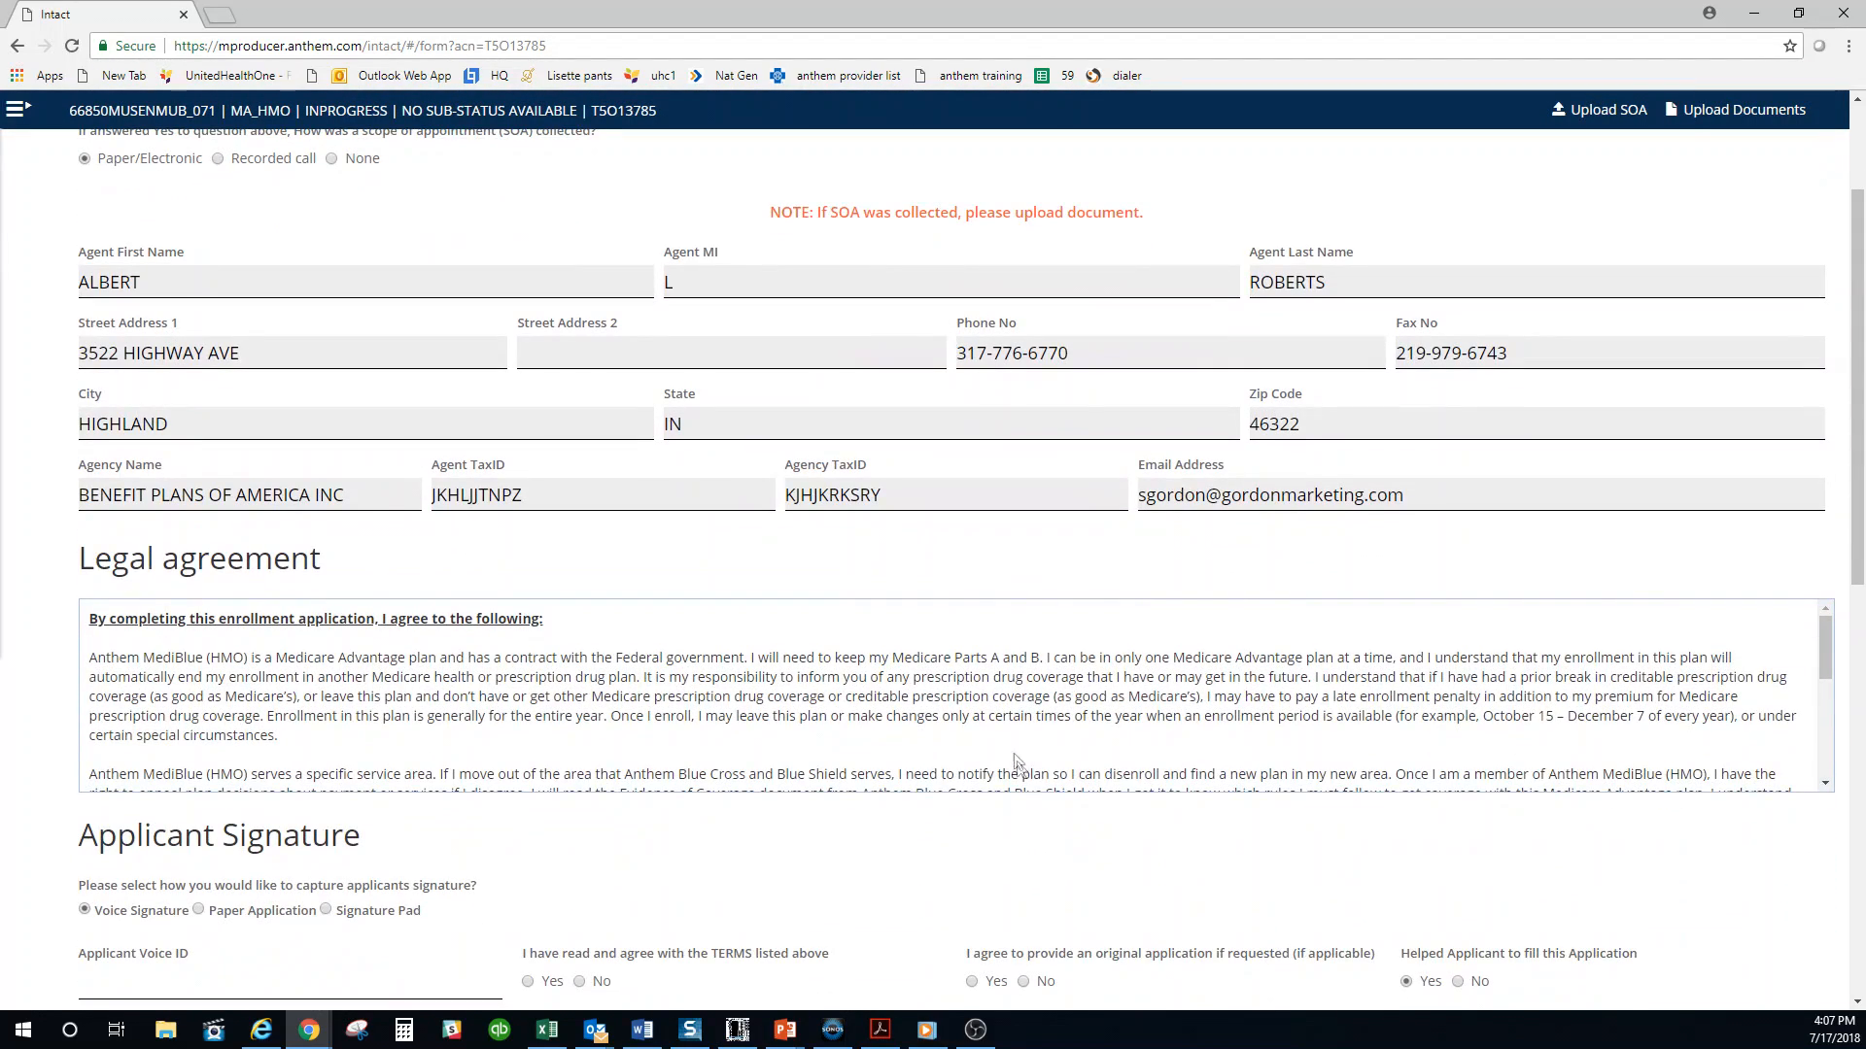
pyautogui.scroll(-5, 939, 736)
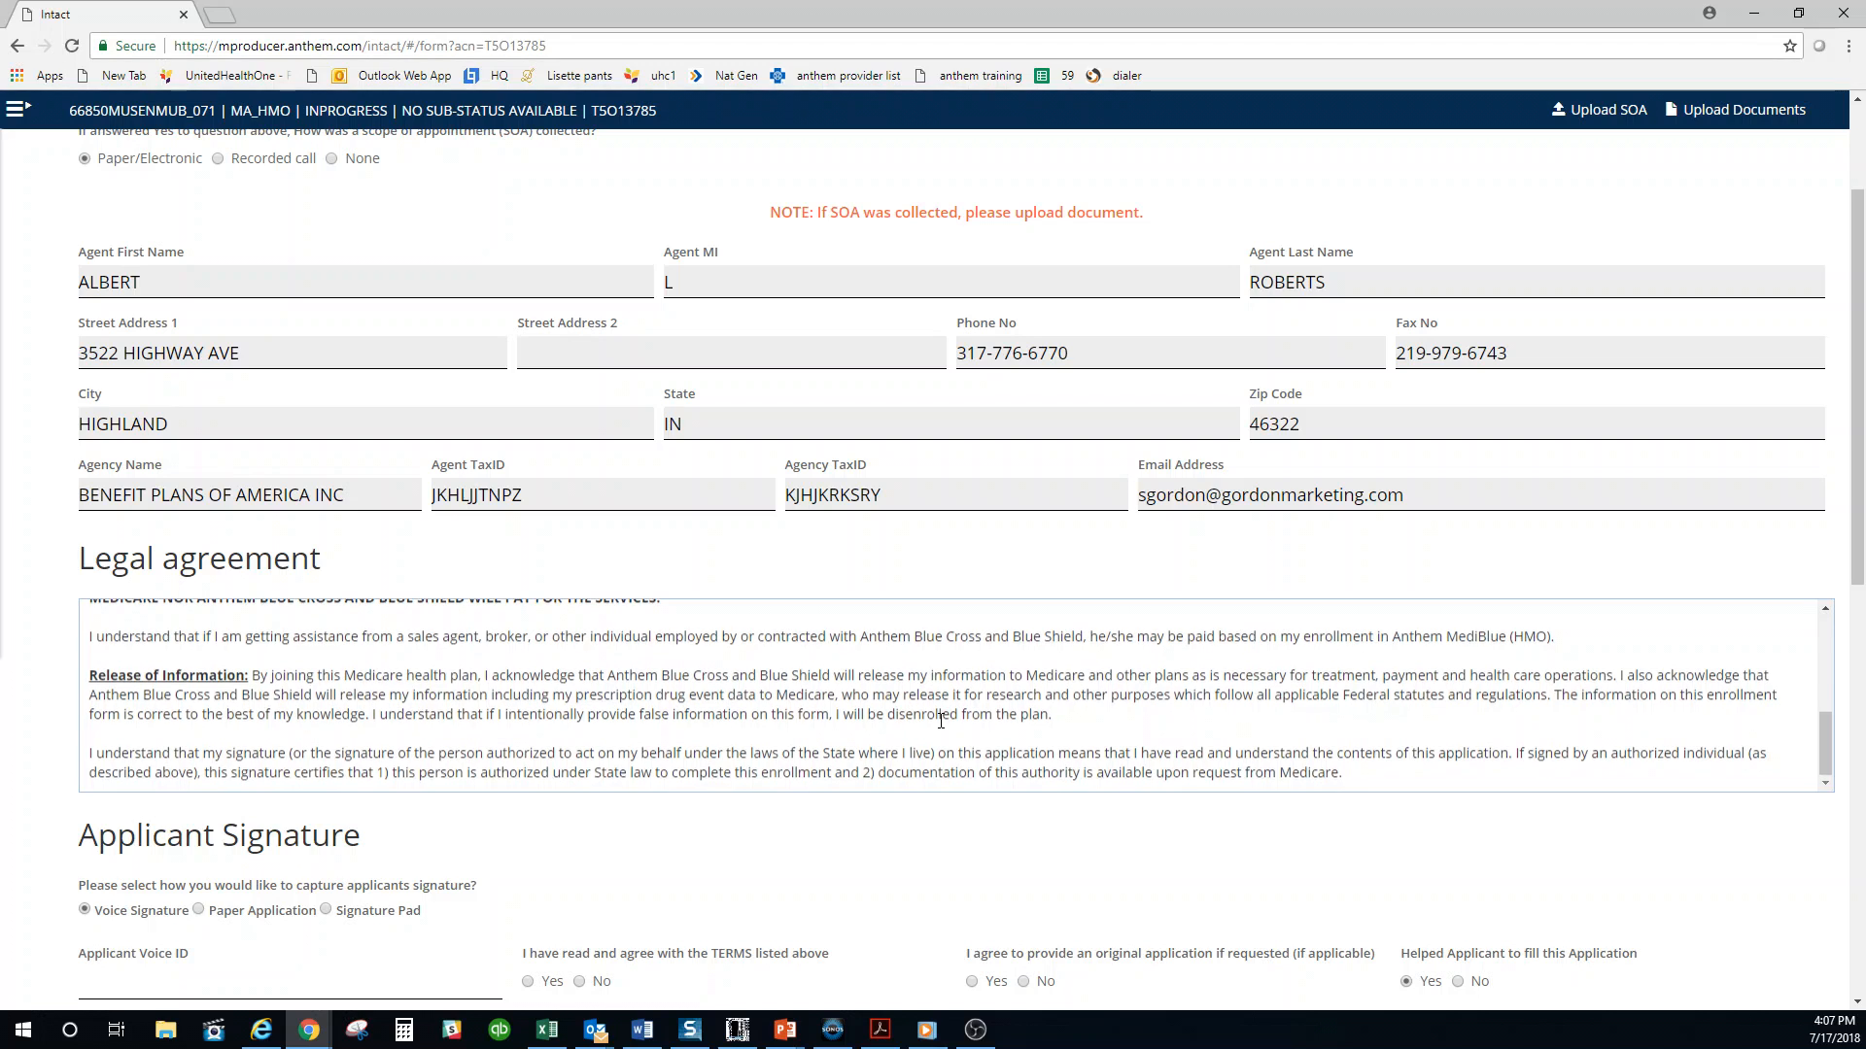
pyautogui.scroll(-4, 978, 831)
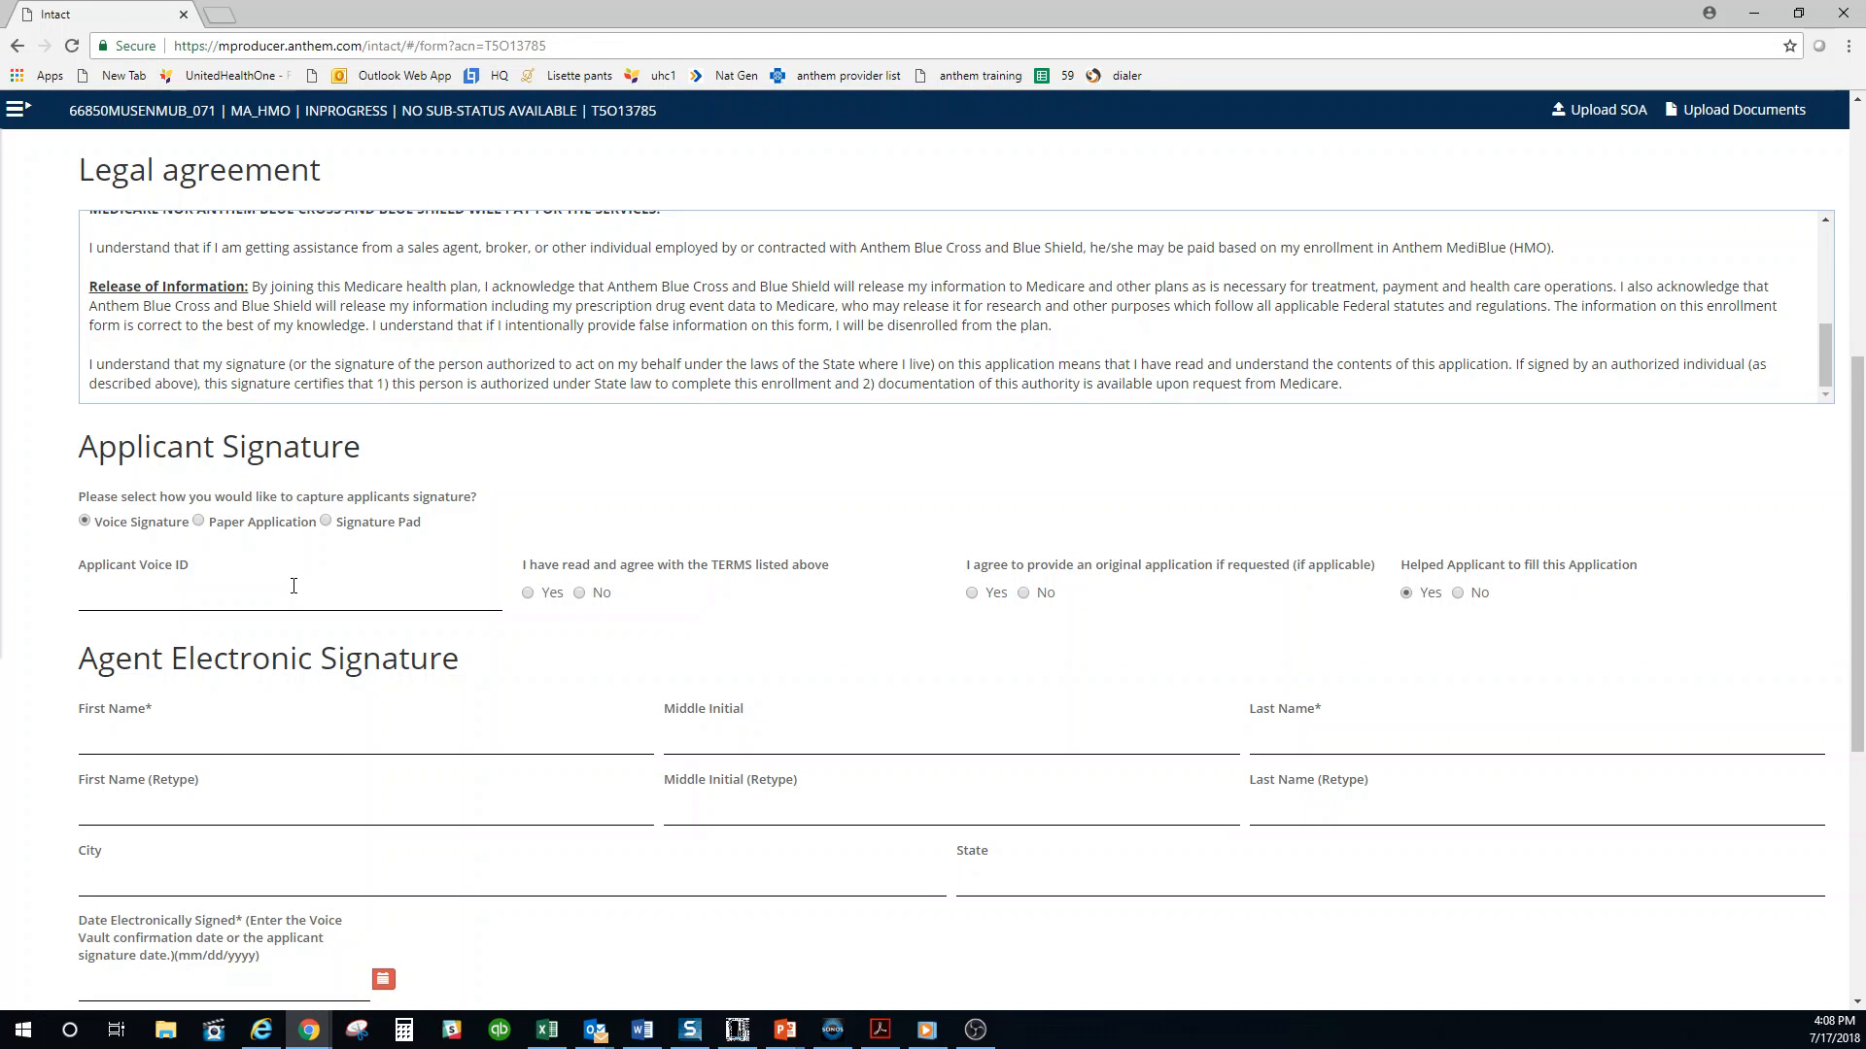
pyautogui.scroll(-2, 292, 586)
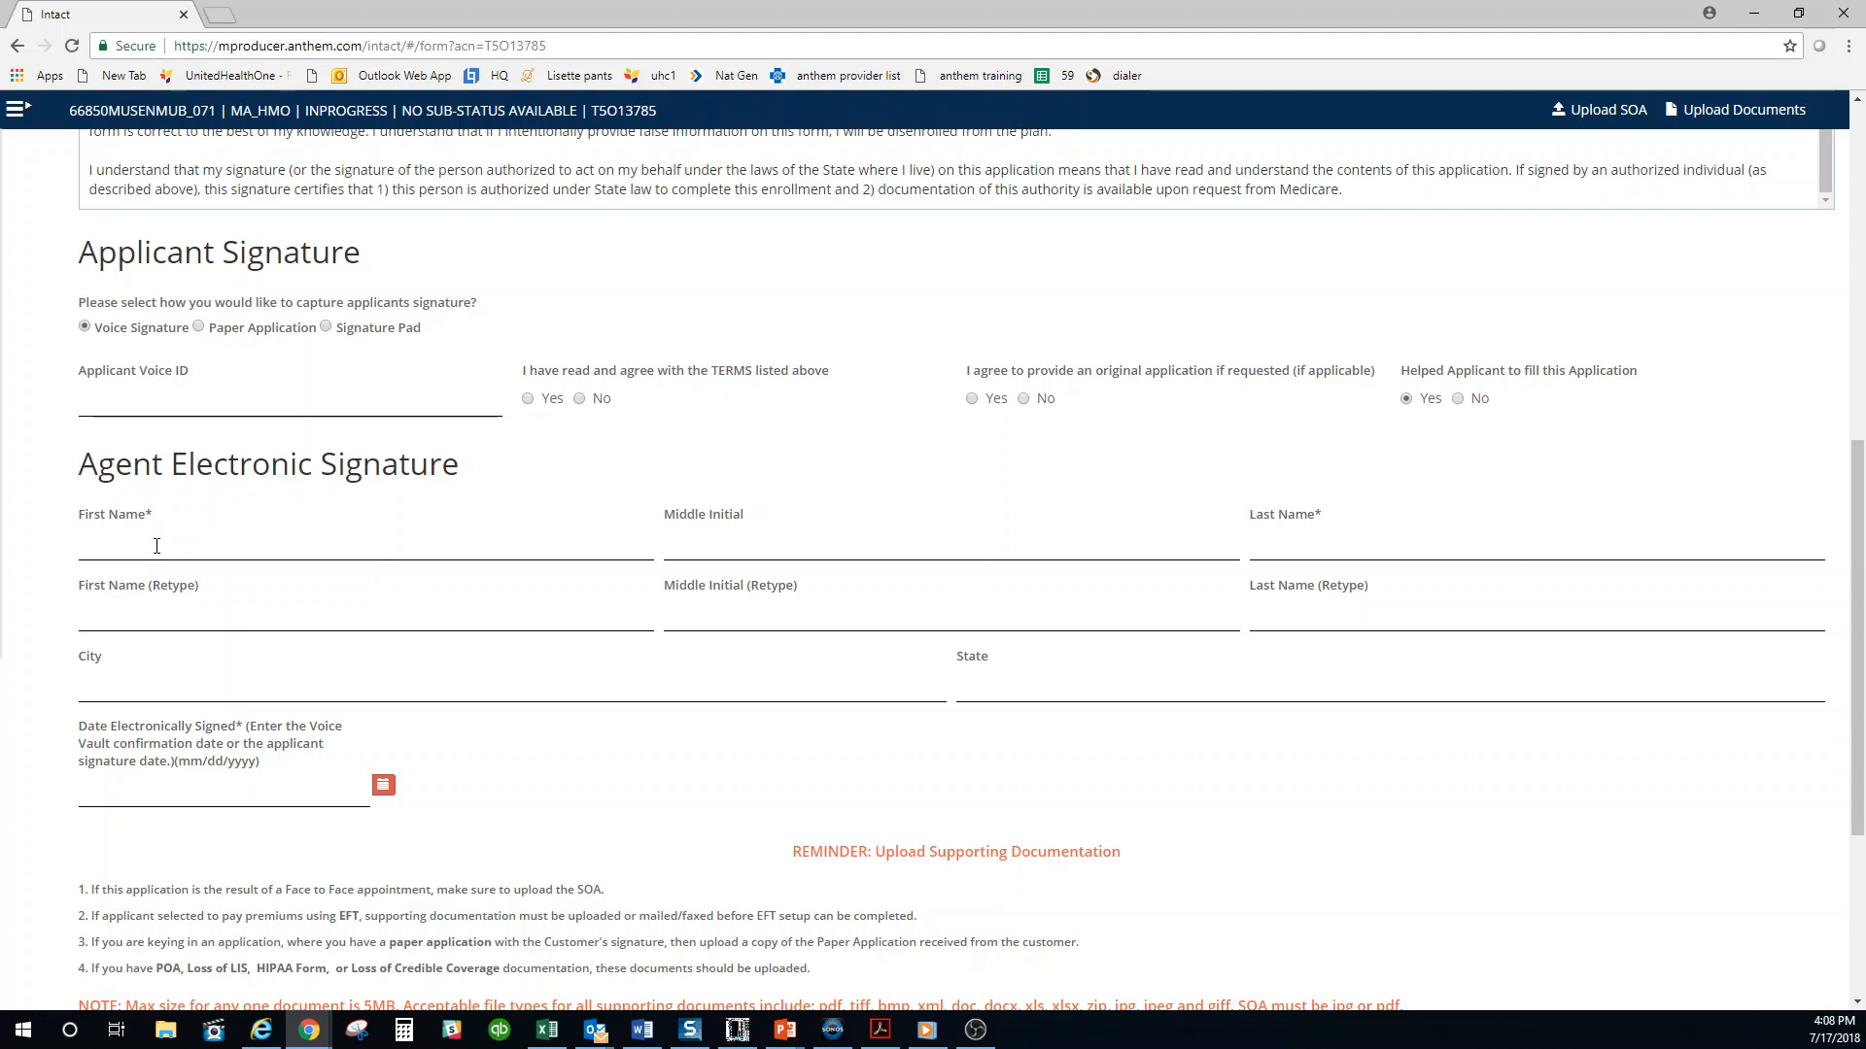
pyautogui.scroll(-3, 157, 549)
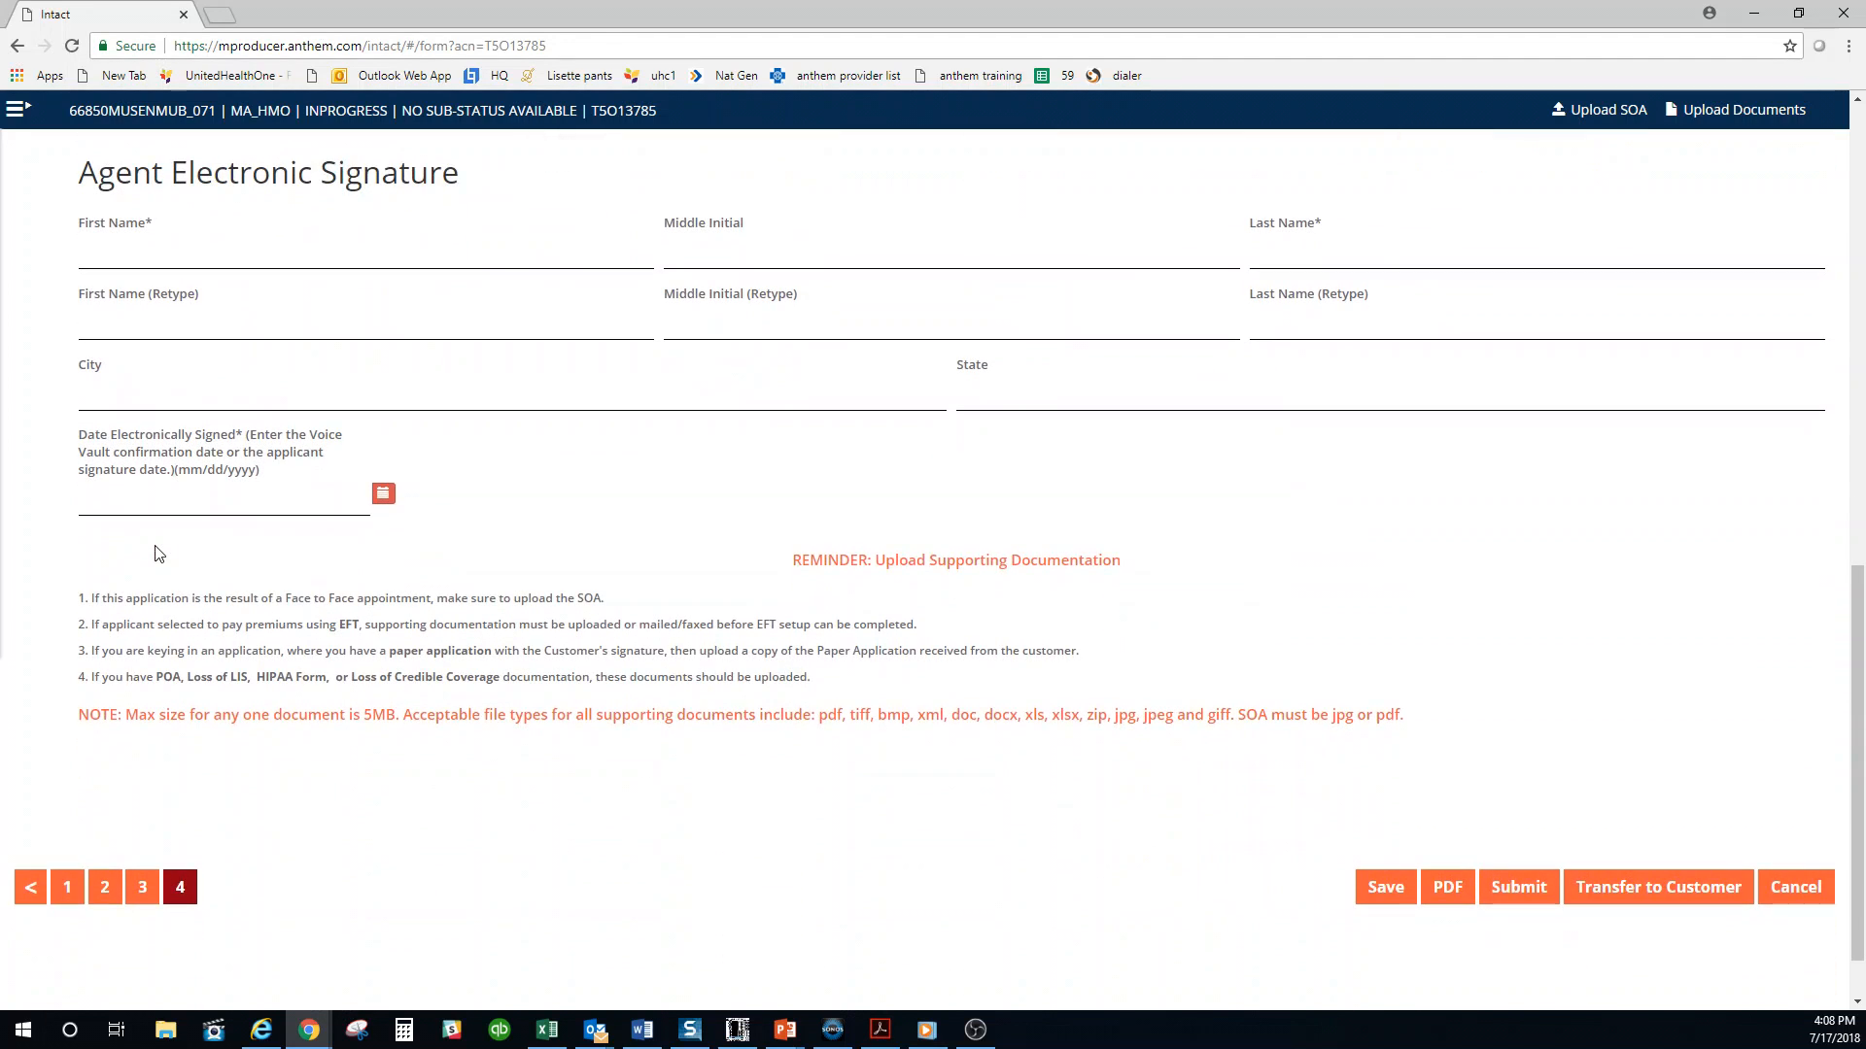